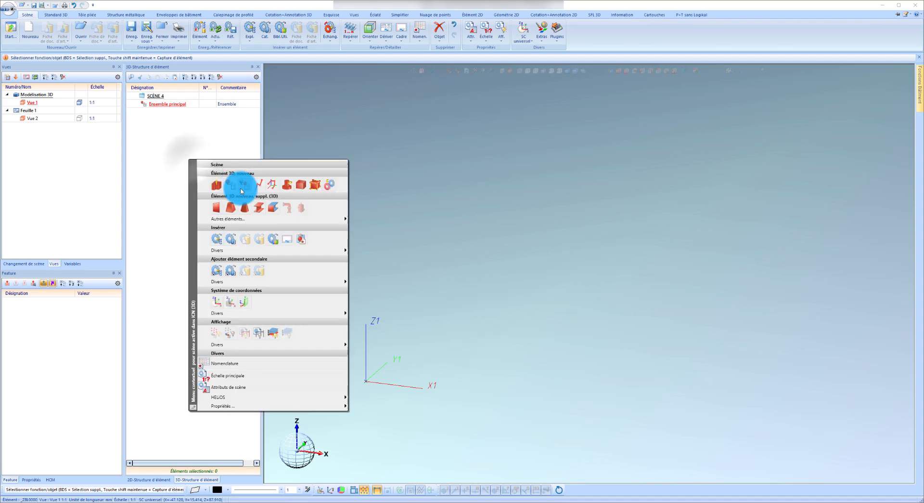
Create a sub-assembly with default attributes under the main assembly and define it as a design variant base body.
{"action": "left_click", "coordinate": [240, 187]}
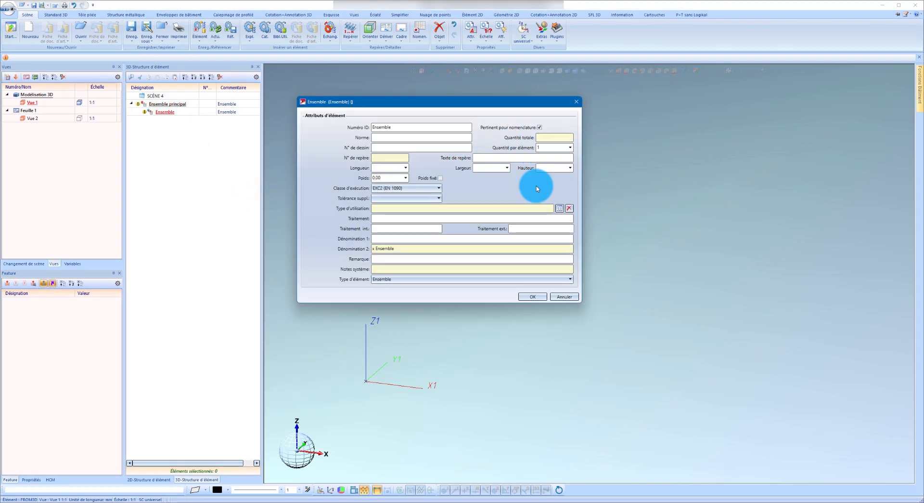
{"action": "left_click", "coordinate": [532, 296]}
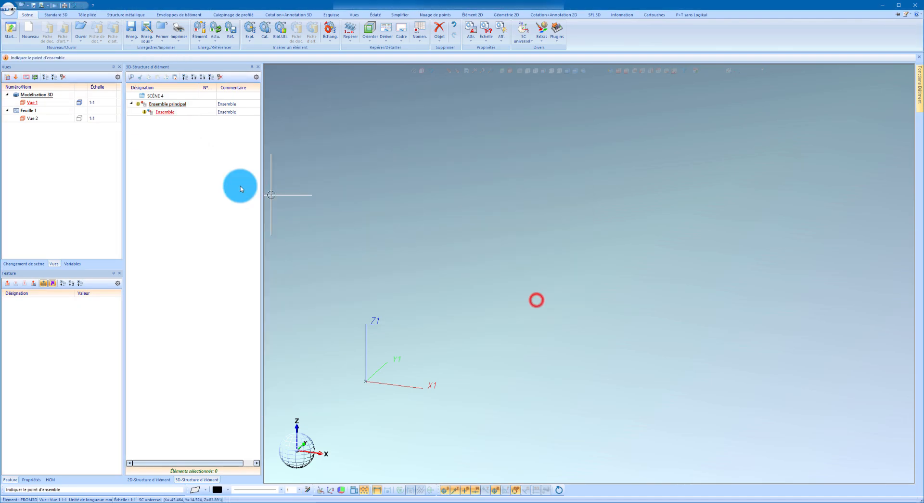
{"action": "right_click", "coordinate": [82, 357]}
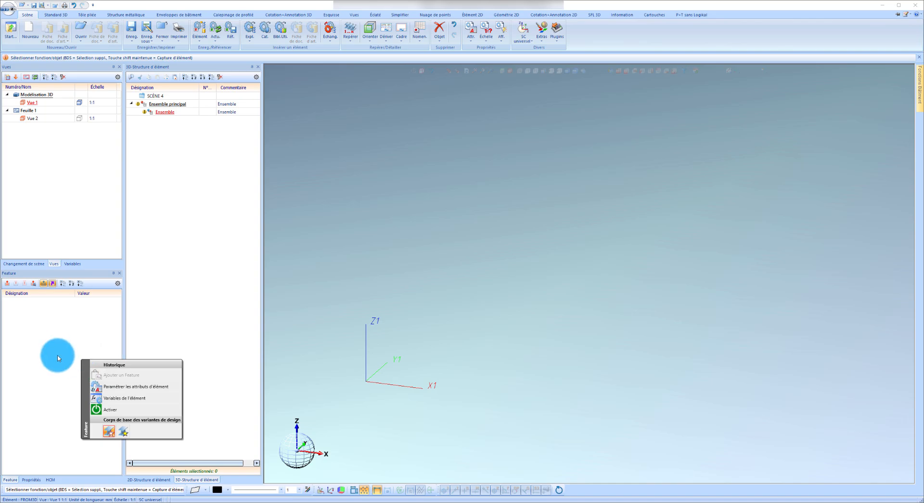
{"action": "left_click", "coordinate": [125, 433]}
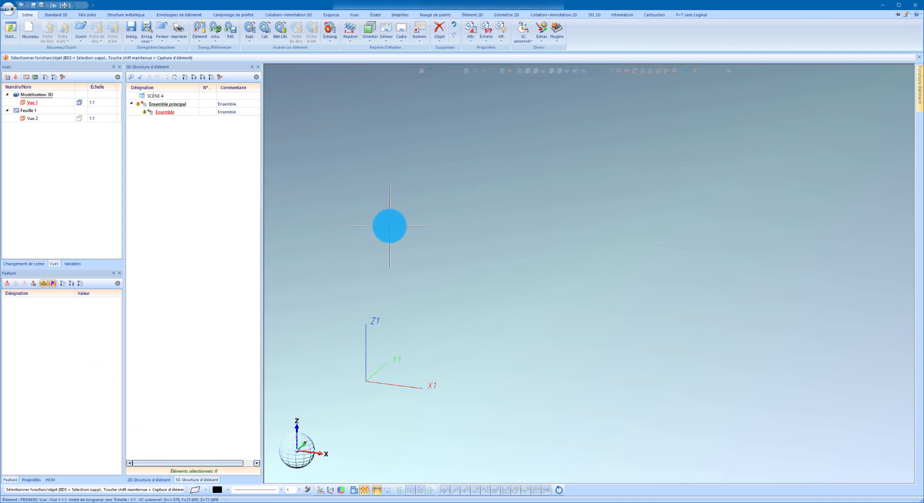
{"action": "right_click", "coordinate": [387, 225]}
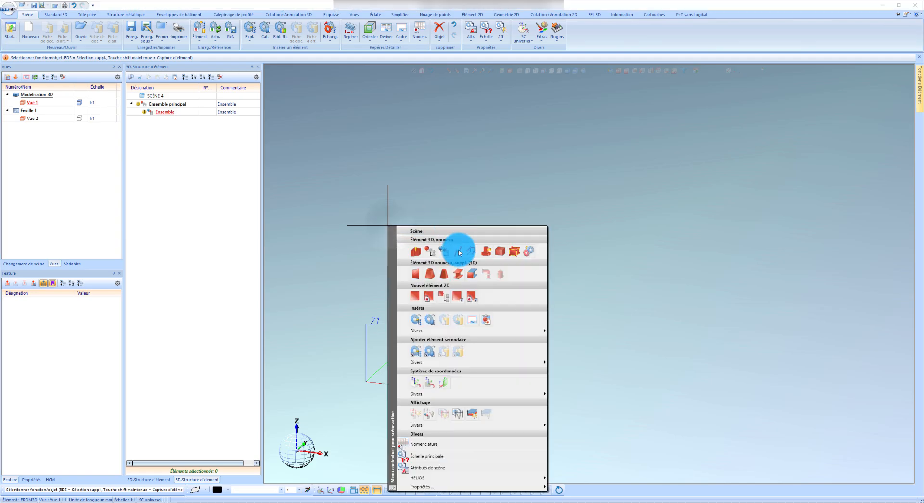
{"action": "left_click", "coordinate": [462, 277]}
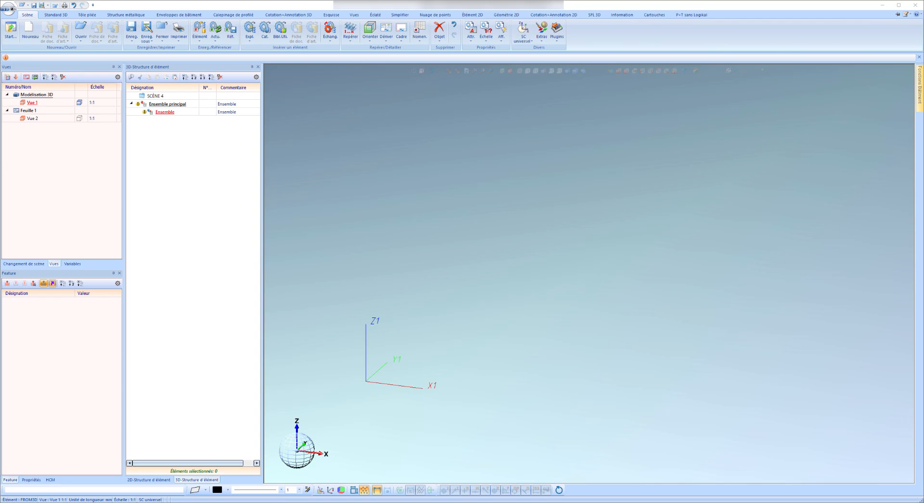
{"action": "left_click", "coordinate": [289, 216]}
{"action": "left_click", "coordinate": [367, 259]}
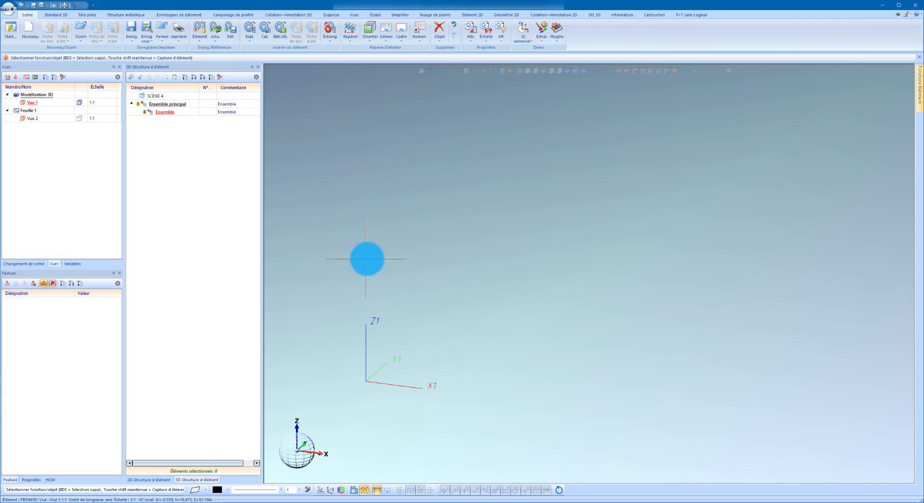
Begin a new profile and choose the Plat 50x10 steel flat in S235JR from the 01 - PLAT catalogue.
{"action": "right_click", "coordinate": [368, 258]}
{"action": "left_click", "coordinate": [447, 50]}
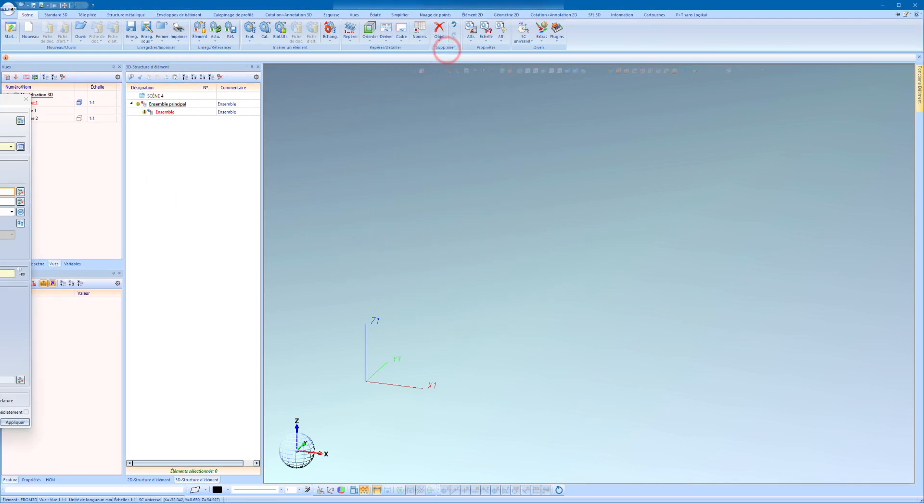
{"action": "left_click_drag", "start_coordinate": [0, 102], "coordinate": [373, 130]}
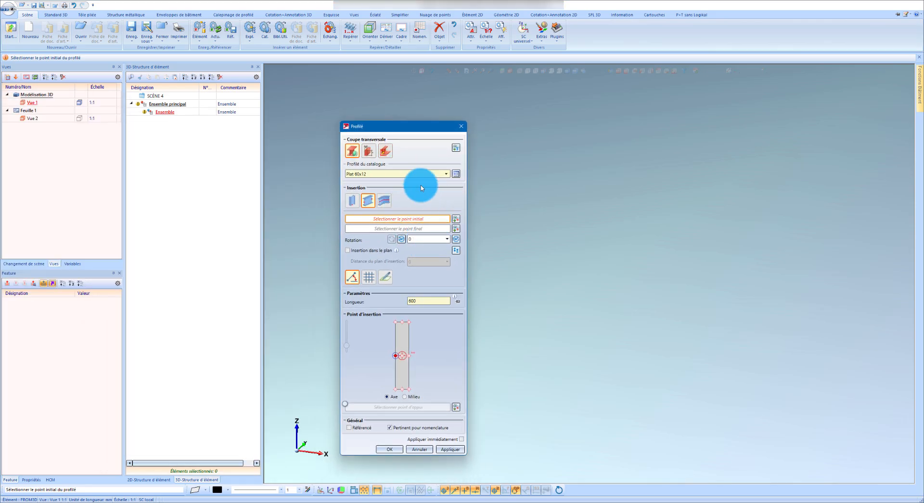
{"action": "left_click", "coordinate": [456, 173]}
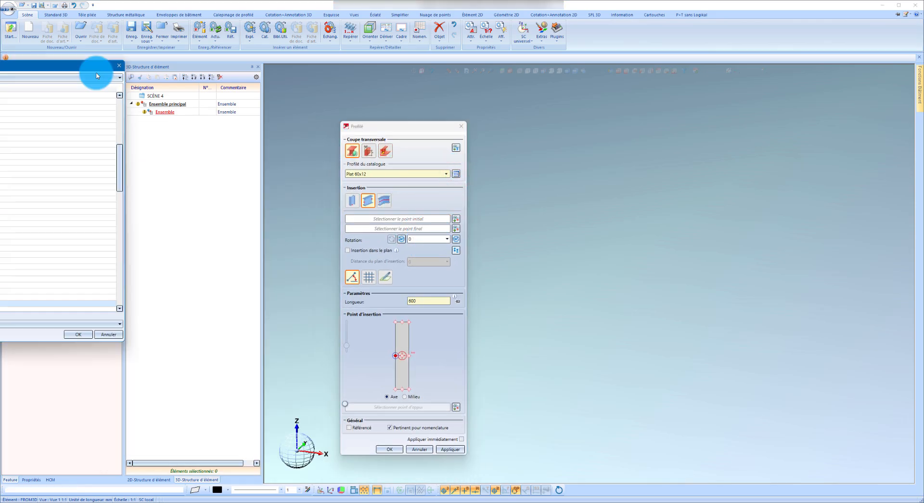
{"action": "left_click", "coordinate": [258, 268]}
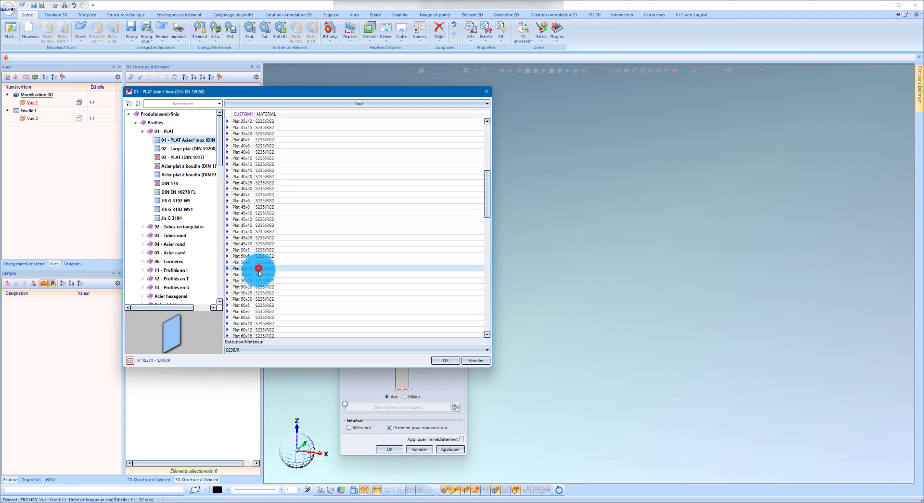
{"action": "left_click", "coordinate": [442, 360]}
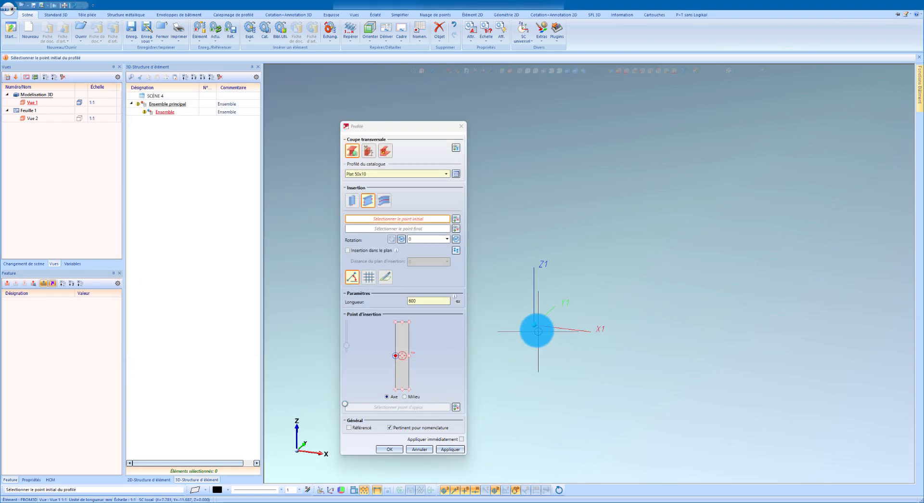
Insert the flat from the coordinate origin along X with a length of 300 mm and a rotation of 90°.
{"action": "left_click", "coordinate": [535, 326]}
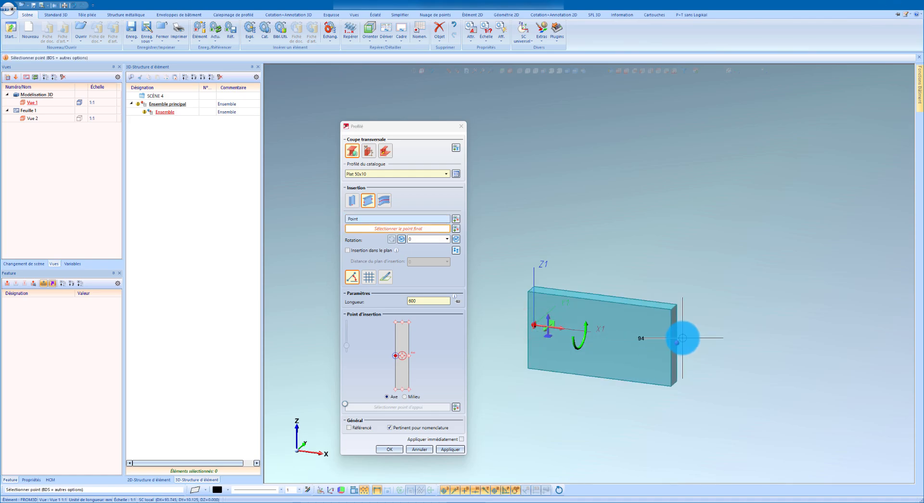
{"action": "left_click", "coordinate": [677, 342]}
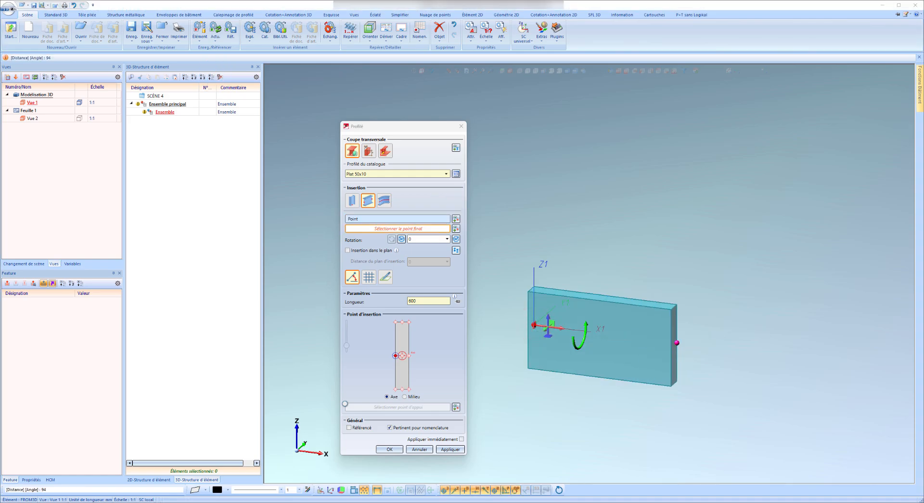
{"action": "left_click_drag", "start_coordinate": [214, 108], "coordinate": [354, 125]}
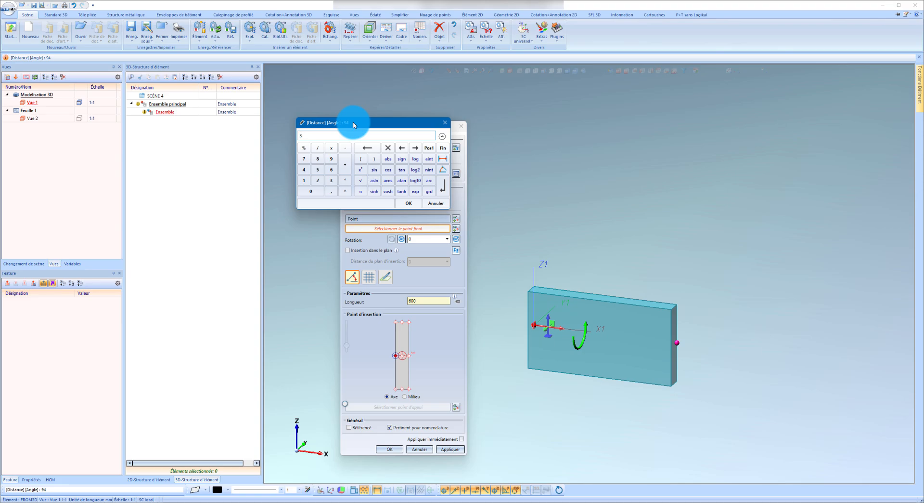
{"action": "key", "text": "Return"}
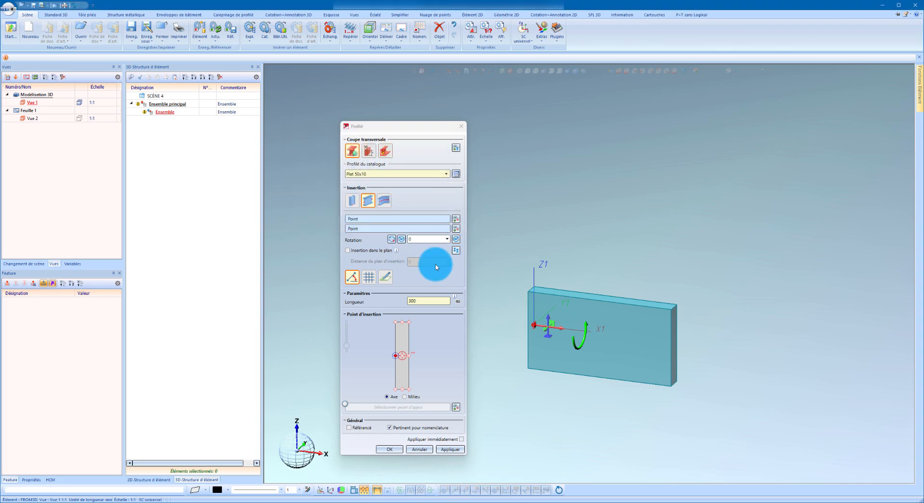
{"action": "scroll", "coordinate": [520, 244], "scroll_direction": "down", "scroll_amount": 6}
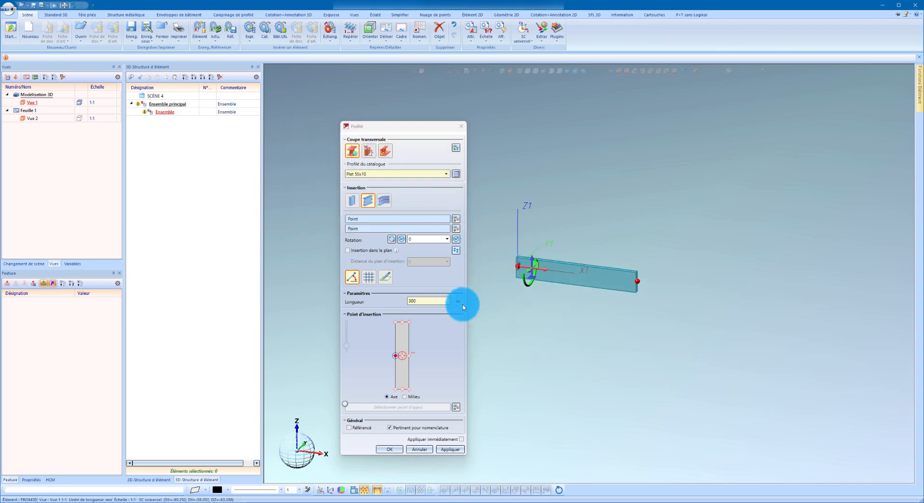
{"action": "left_click", "coordinate": [456, 239]}
{"action": "left_click", "coordinate": [450, 448]}
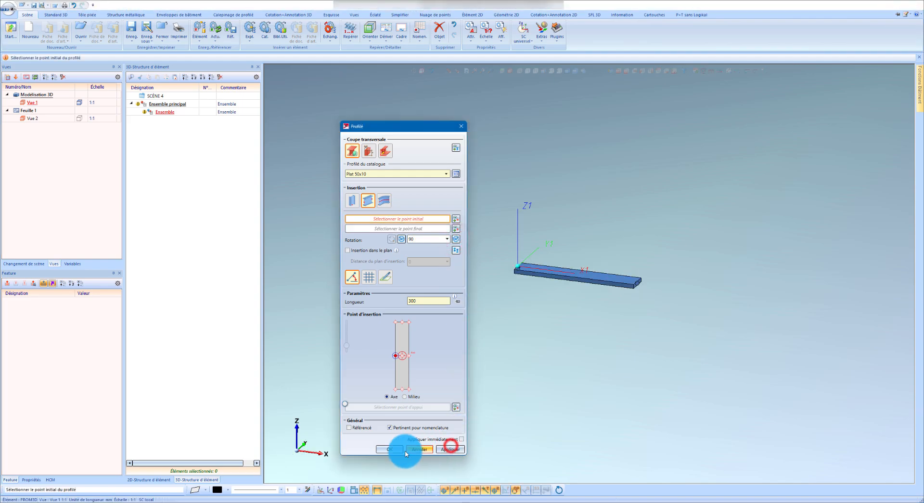
{"action": "left_click", "coordinate": [396, 450]}
Repeat the flat end to end along its length with a spacing of 300+1 mm, without a superior element.
{"action": "scroll", "coordinate": [527, 279], "scroll_direction": "up", "scroll_amount": 5}
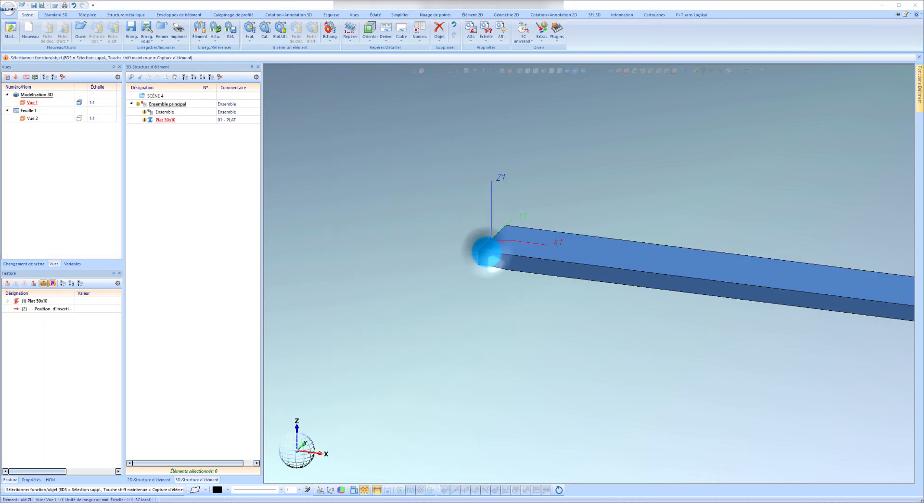
{"action": "right_click", "coordinate": [487, 252]}
{"action": "left_click", "coordinate": [529, 151]}
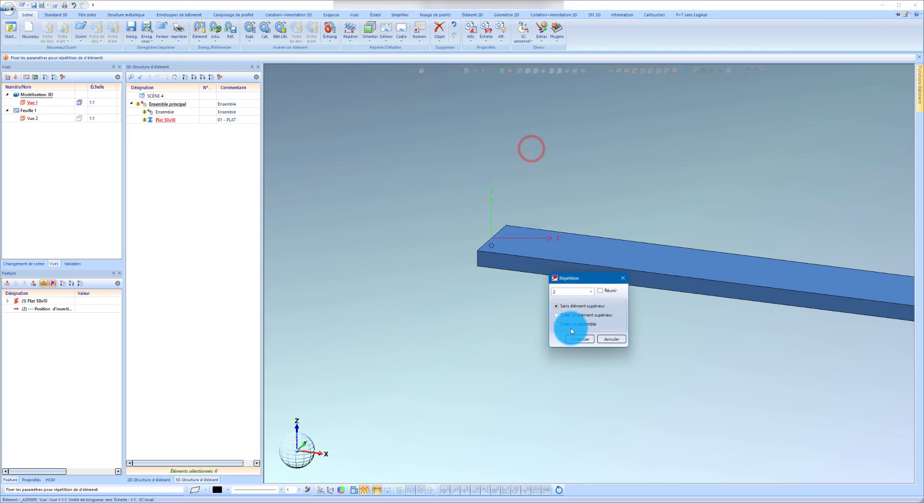
{"action": "left_click", "coordinate": [579, 341]}
{"action": "left_click", "coordinate": [511, 259]}
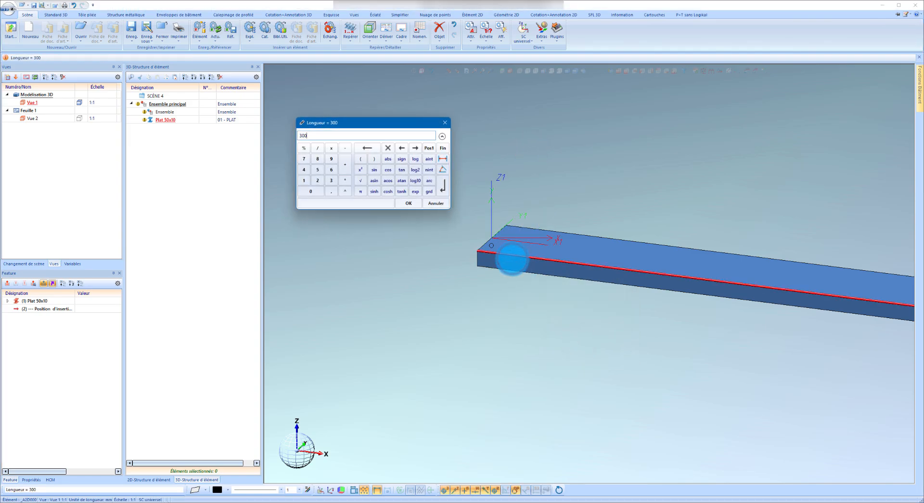
{"action": "type", "text": "+1"}
{"action": "key", "text": "Return"}
Move both Plat 50x10 flats into the sub-assembly in the 3D structure and expand it.
{"action": "scroll", "coordinate": [487, 239], "scroll_direction": "down", "scroll_amount": 3}
{"action": "scroll", "coordinate": [626, 250], "scroll_direction": "up", "scroll_amount": 5}
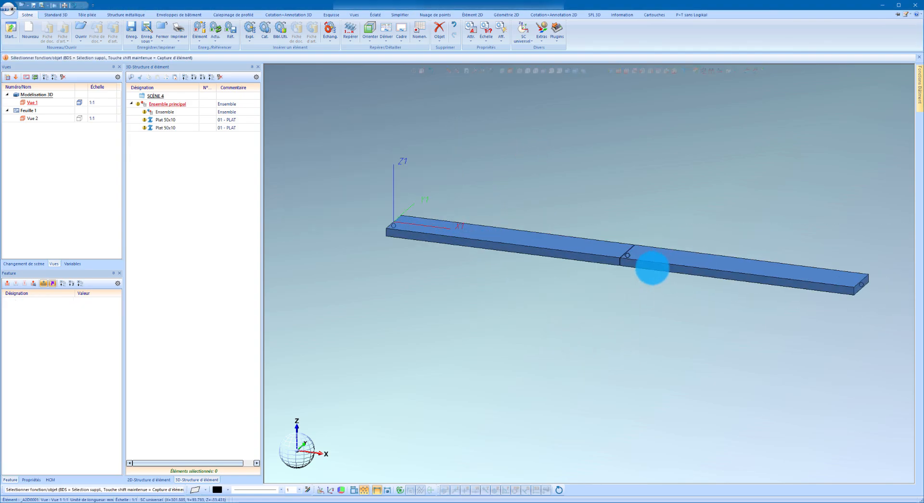
{"action": "scroll", "coordinate": [627, 250], "scroll_direction": "up", "scroll_amount": 3}
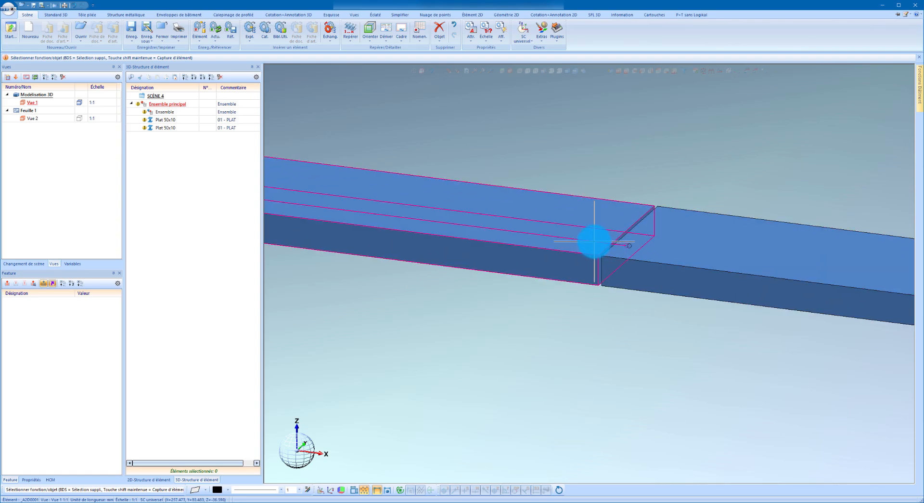
{"action": "left_click", "coordinate": [175, 131]}
{"action": "left_click", "coordinate": [172, 123], "text": "ctrl"}
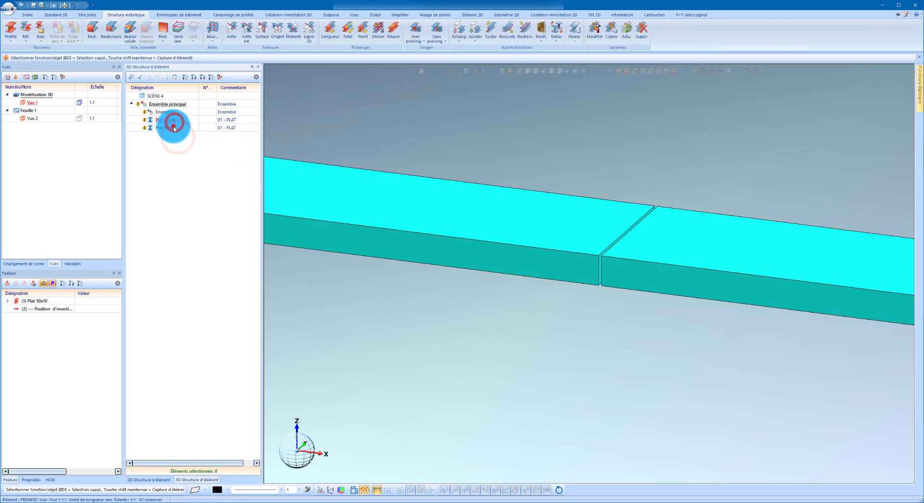
{"action": "left_click_drag", "start_coordinate": [167, 121], "coordinate": [181, 114]}
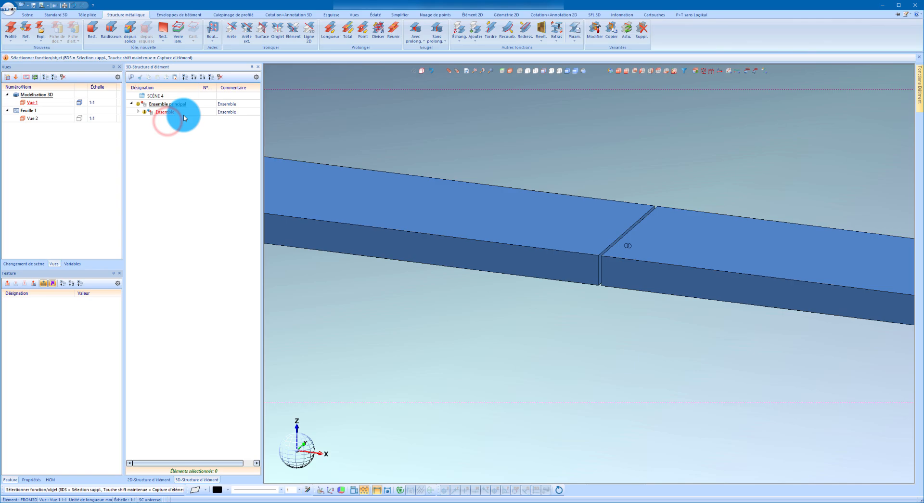
{"action": "left_click", "coordinate": [138, 111]}
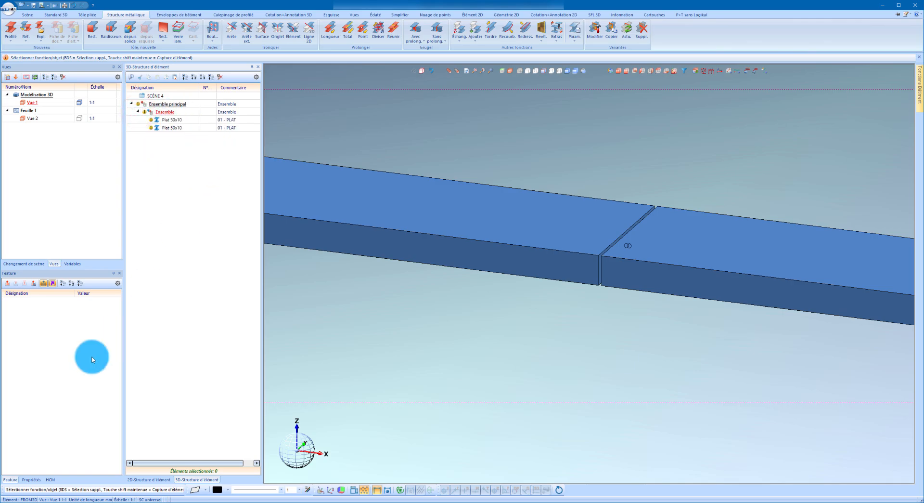
Define a machining plane on the top face of the second flat, with its origin at the front corner beside the gap.
{"action": "left_click", "coordinate": [505, 72]}
{"action": "scroll", "coordinate": [598, 248], "scroll_direction": "up", "scroll_amount": 5}
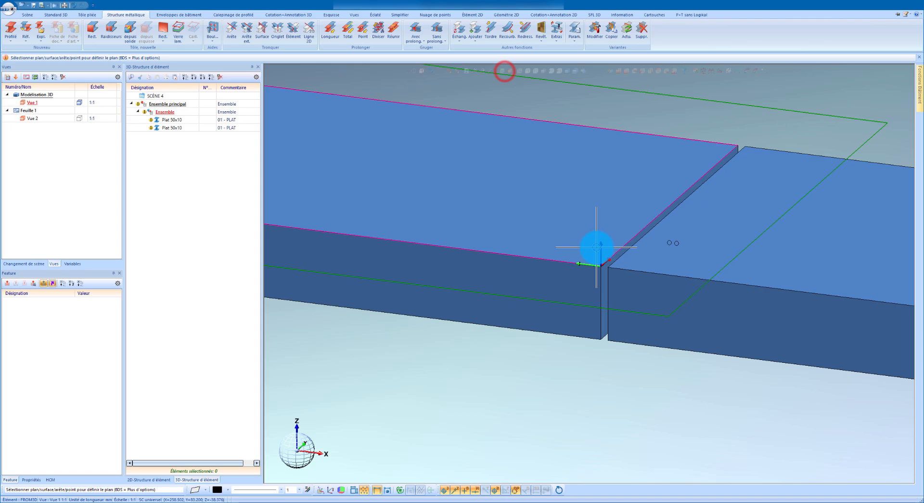
{"action": "left_click", "coordinate": [648, 254]}
{"action": "scroll", "coordinate": [586, 252], "scroll_direction": "down", "scroll_amount": 5}
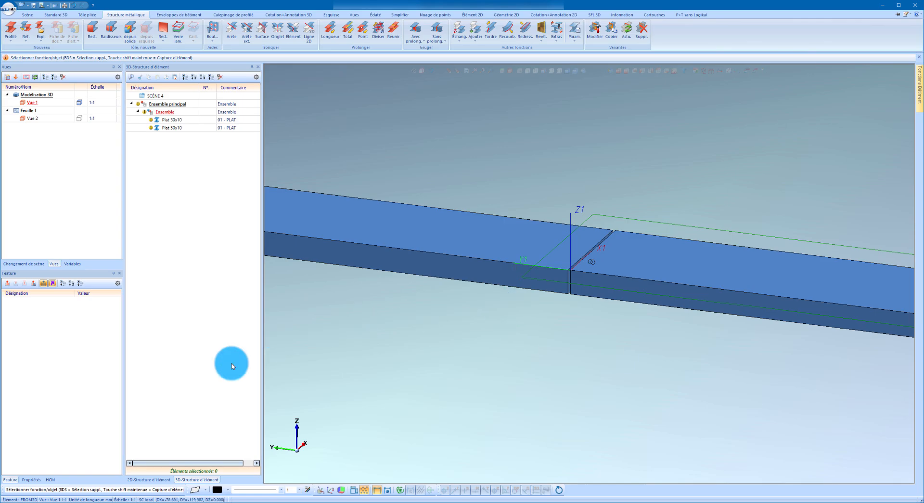
Open the variant parameter variables of the sub-assembly holding the two flats.
{"action": "right_click", "coordinate": [97, 353]}
{"action": "left_click", "coordinate": [93, 364]}
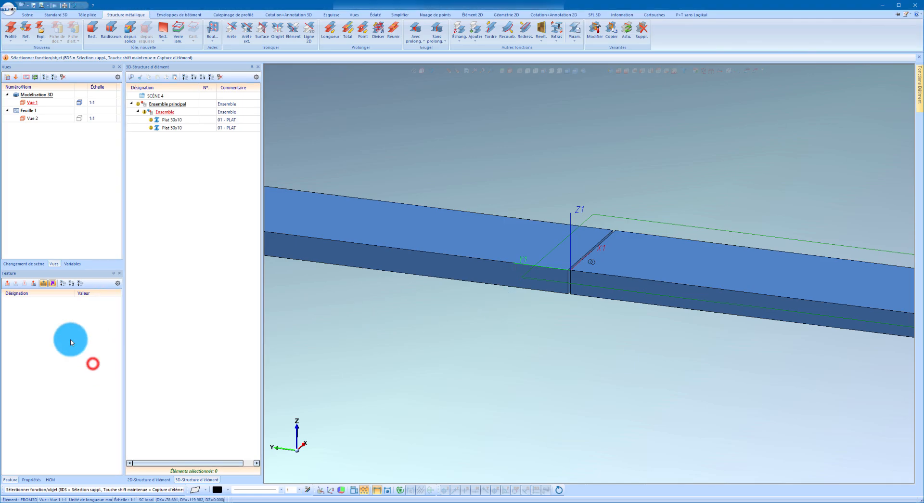
{"action": "left_click", "coordinate": [170, 112]}
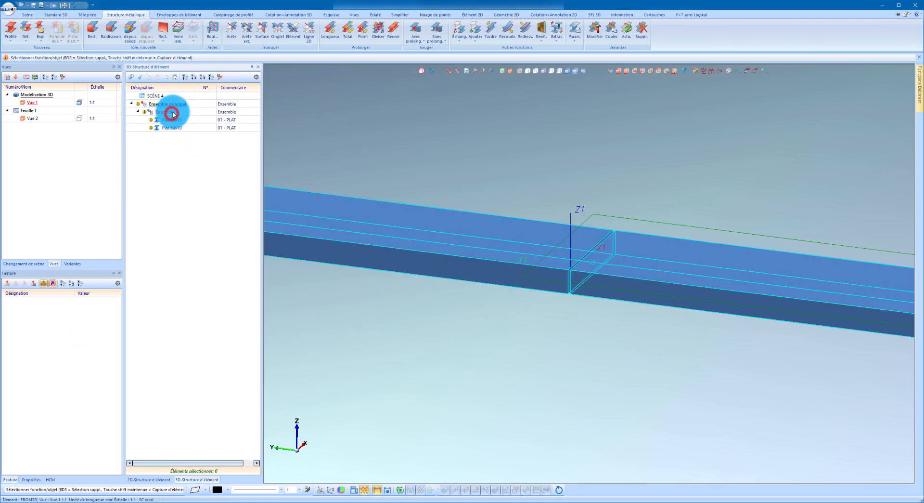
{"action": "right_click", "coordinate": [56, 333]}
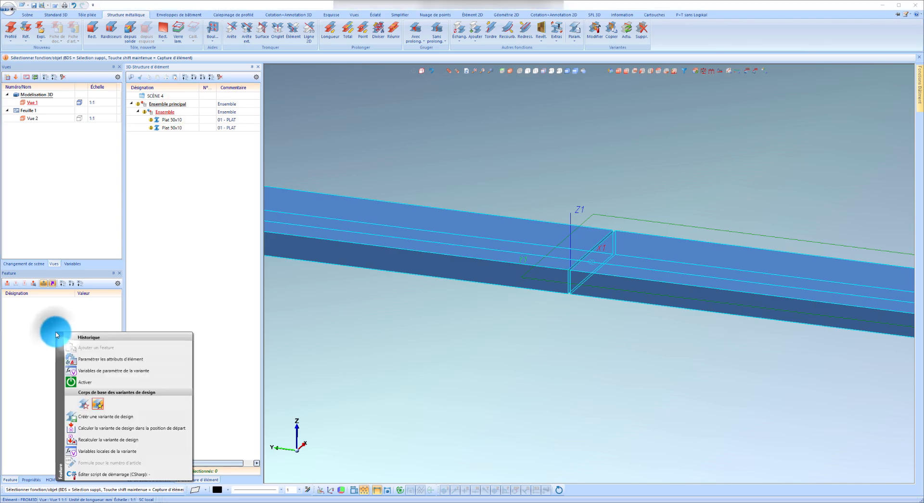
{"action": "left_click", "coordinate": [104, 373]}
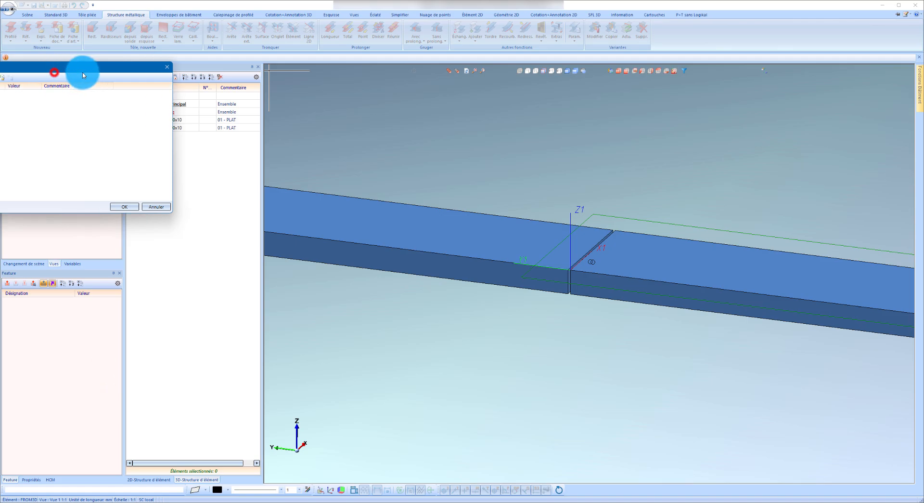
{"action": "left_click_drag", "start_coordinate": [82, 72], "coordinate": [371, 107]}
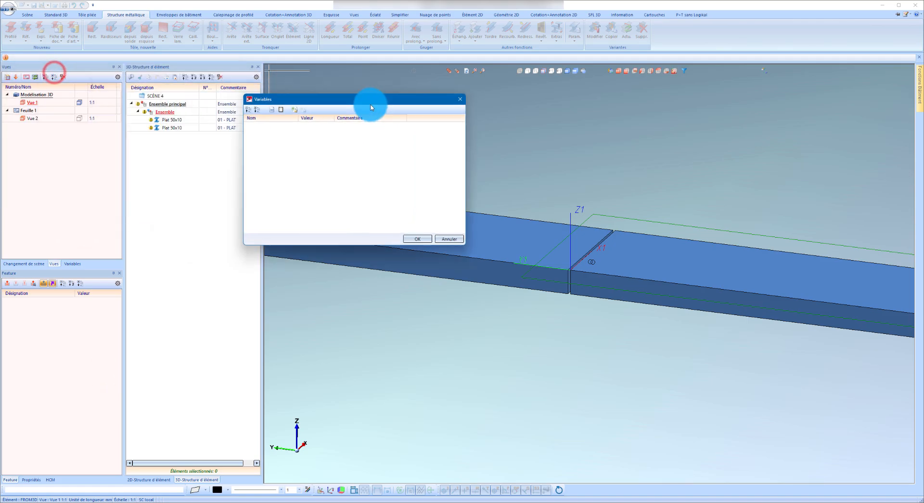
Add the Arête variable Arrete_1 from the left flat's top edge at the gap, commented "Sélectionne l'arrête du profilé de gauche".
{"action": "left_click", "coordinate": [274, 110]}
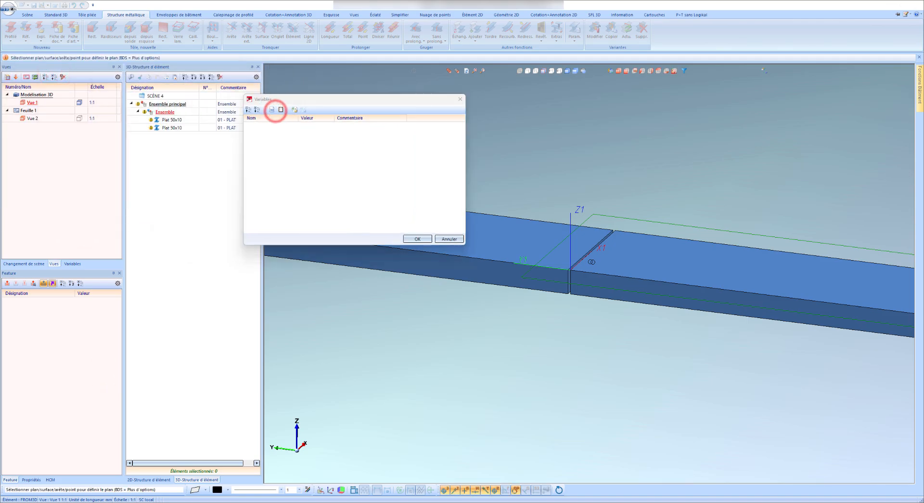
{"action": "left_click_drag", "start_coordinate": [212, 144], "coordinate": [330, 150]}
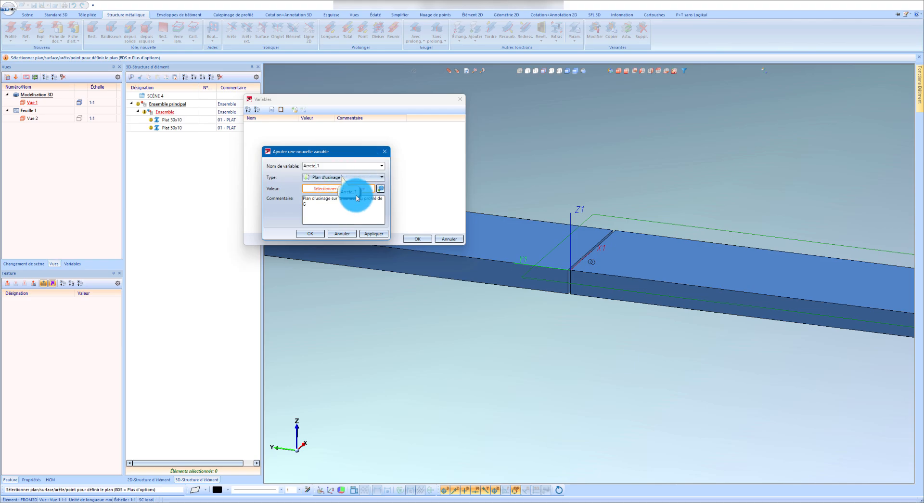
{"action": "left_click", "coordinate": [377, 178]}
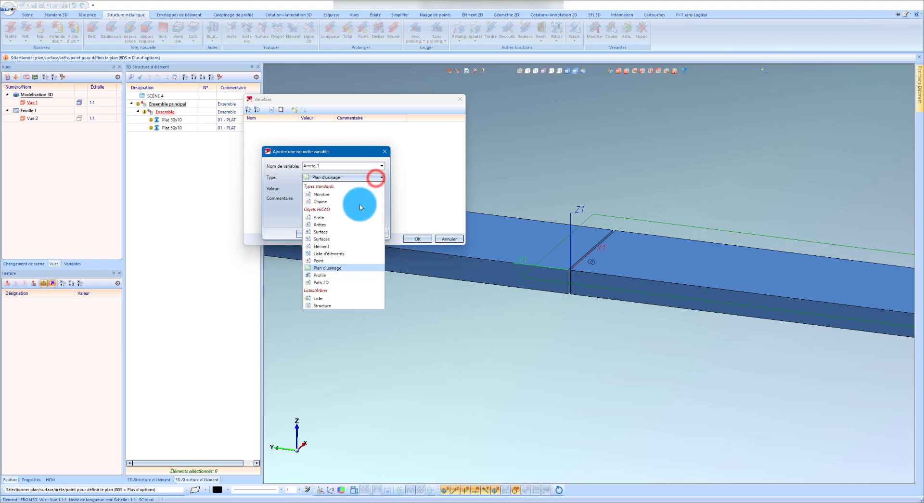
{"action": "left_click", "coordinate": [337, 217]}
{"action": "scroll", "coordinate": [591, 231], "scroll_direction": "up", "scroll_amount": 2}
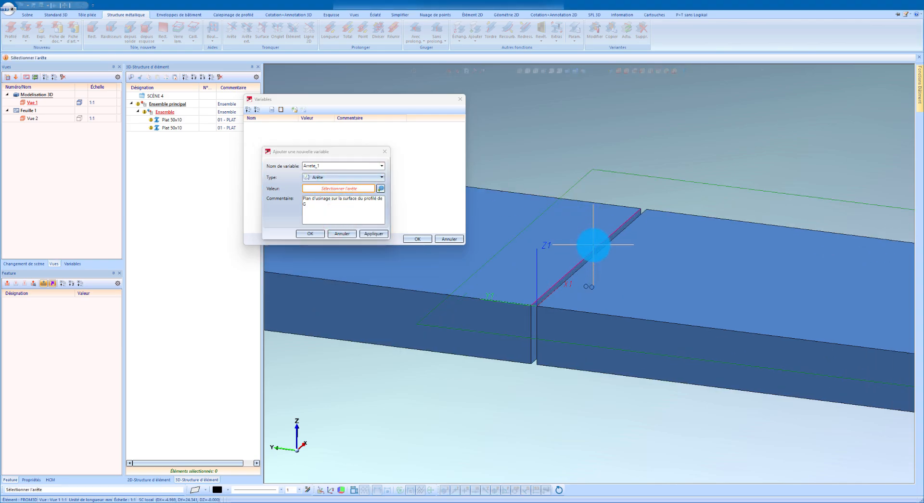
{"action": "scroll", "coordinate": [593, 245], "scroll_direction": "up", "scroll_amount": 2}
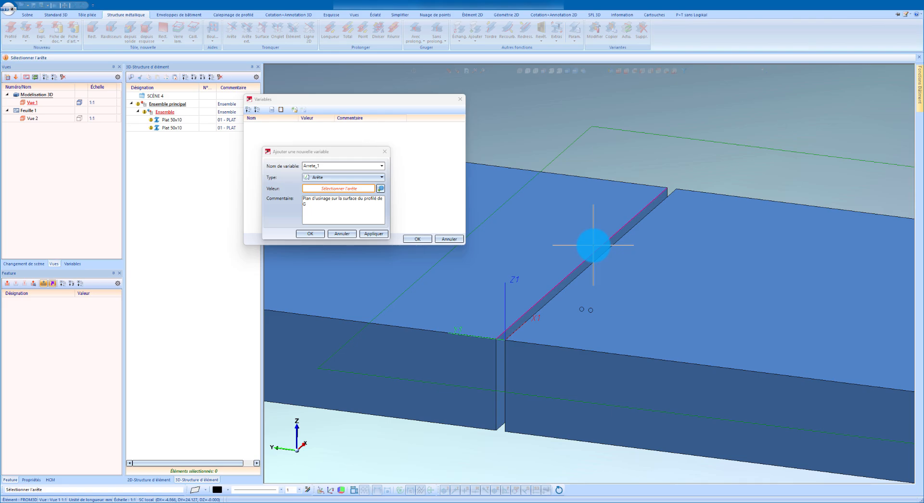
{"action": "left_click", "coordinate": [594, 245]}
{"action": "left_click", "coordinate": [327, 205]}
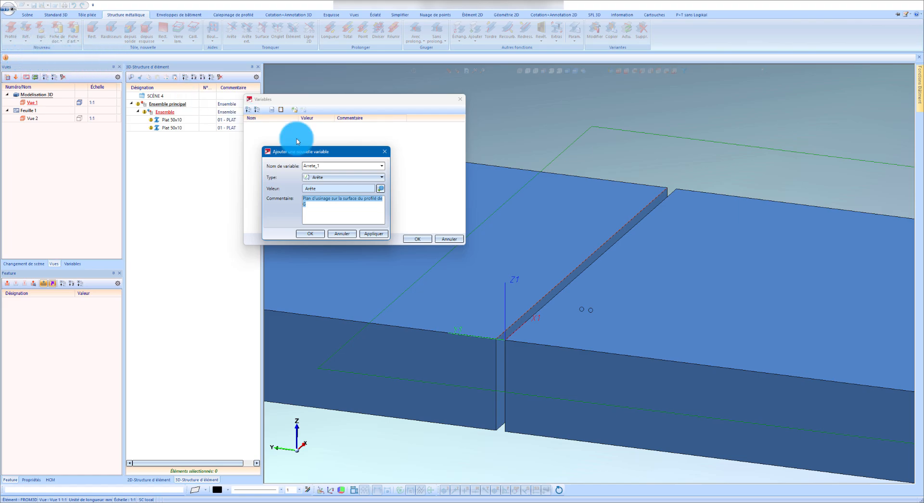
{"action": "type", "text": "Sélectio"}
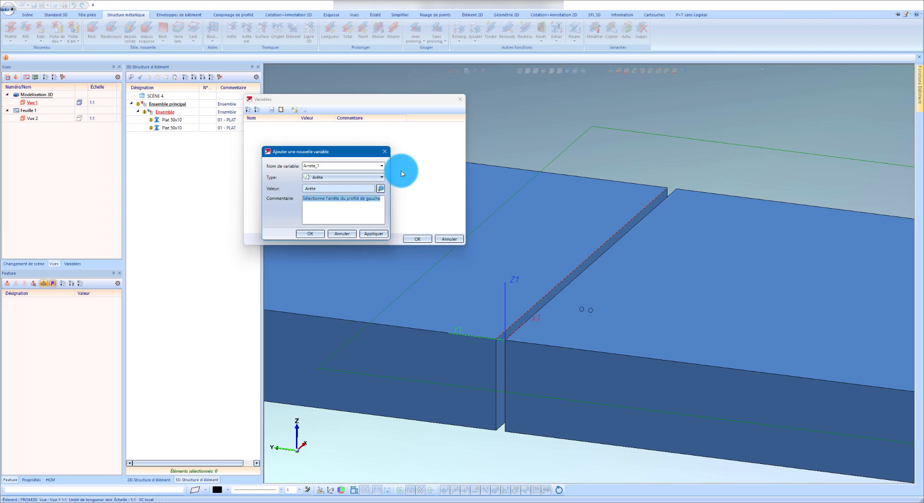
{"action": "left_click", "coordinate": [369, 234]}
Add the Arête variable Arrete_2 from the right flat's top edge at the gap, commented "Sélectionne l'arrête du profilé de droite".
{"action": "double_click", "coordinate": [342, 165]}
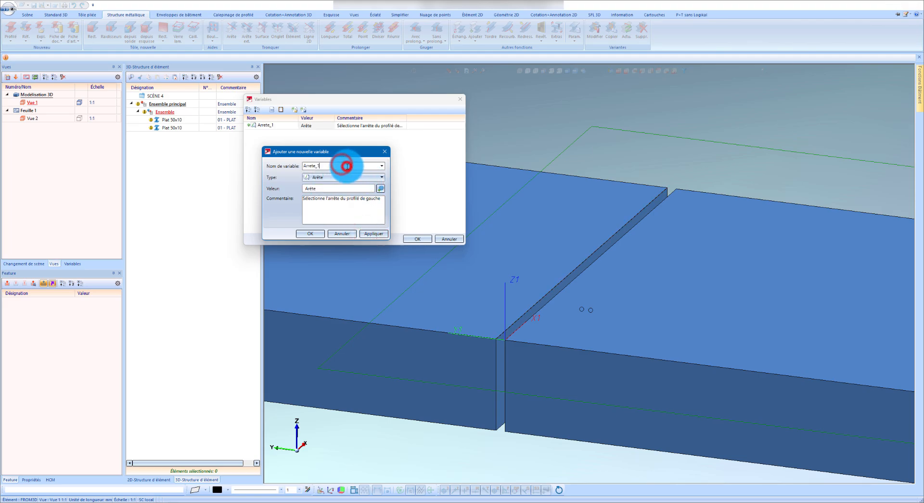
{"action": "double_click", "coordinate": [371, 199]}
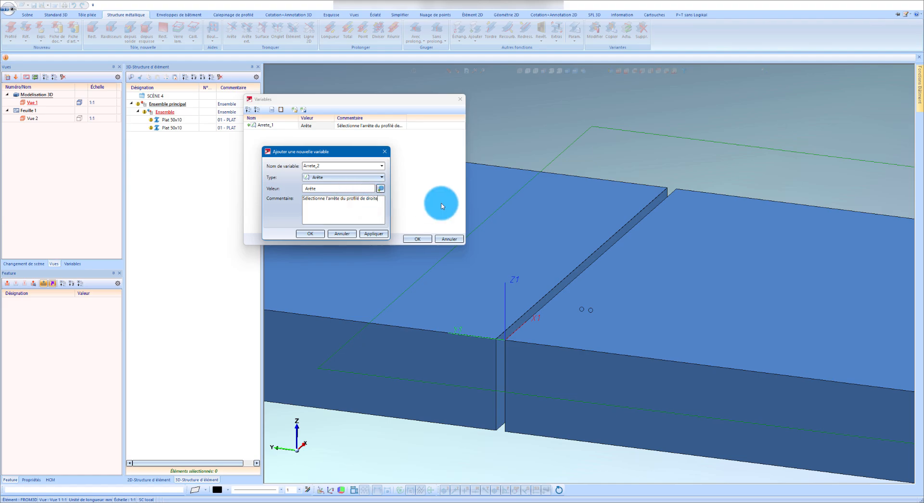
{"action": "left_click", "coordinate": [380, 188]}
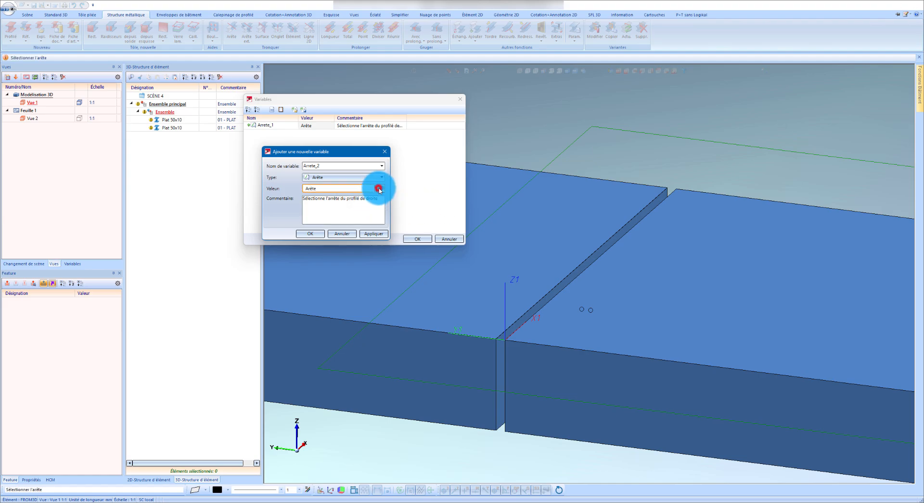
{"action": "left_click", "coordinate": [605, 255]}
{"action": "left_click", "coordinate": [374, 234]}
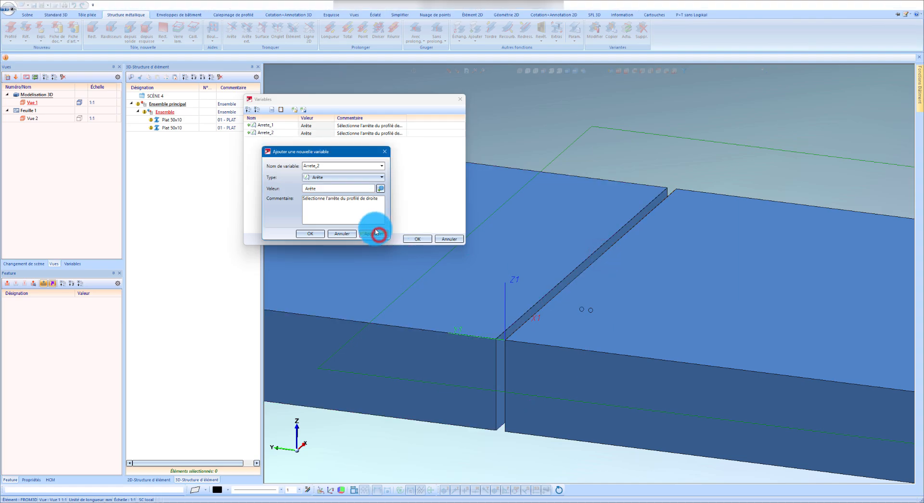
Add the Plan d'usinage variable Plan_u1 from the existing plane, commented "Sélectionne le plan d'usinage du profilé de droite (X dans le sens de la largeur)".
{"action": "left_click", "coordinate": [344, 178]}
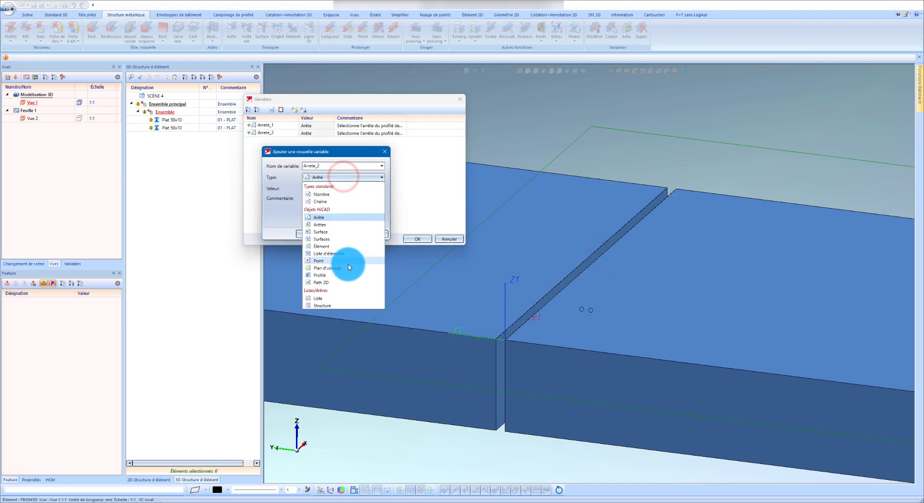
{"action": "left_click", "coordinate": [349, 264]}
{"action": "double_click", "coordinate": [334, 166]}
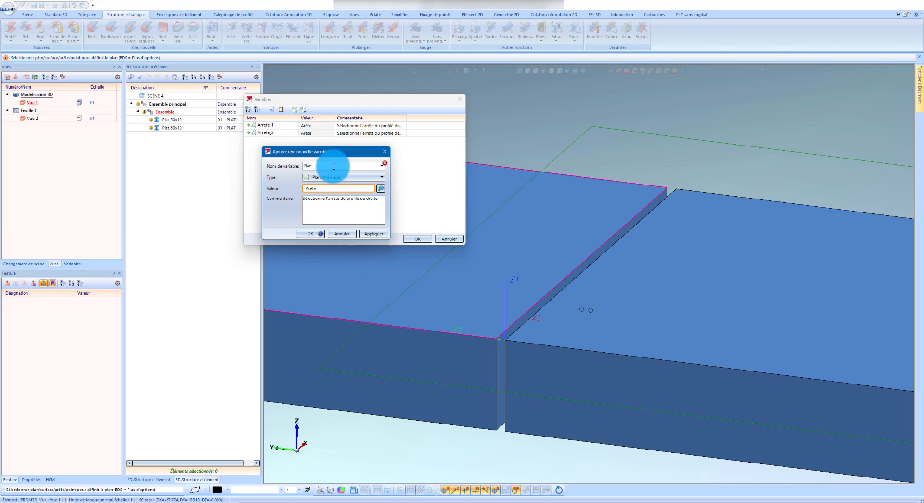
{"action": "type", "text": "Plan_u1"}
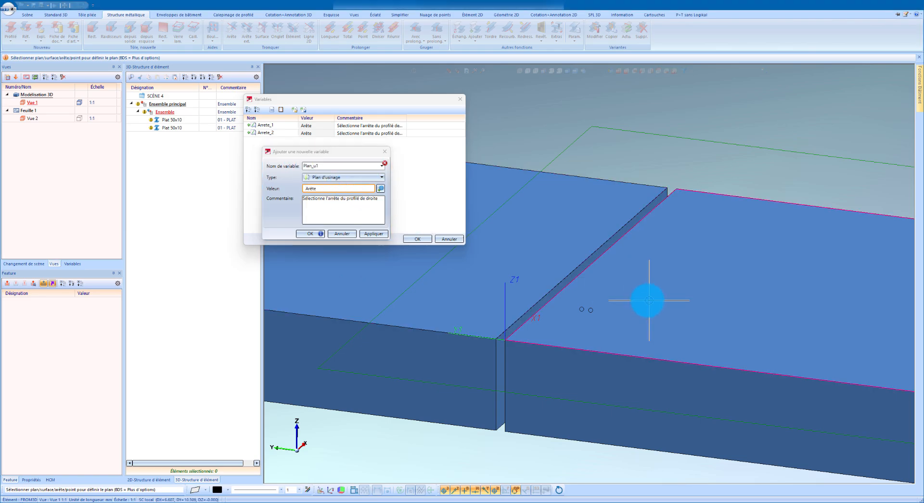
{"action": "left_click", "coordinate": [407, 379]}
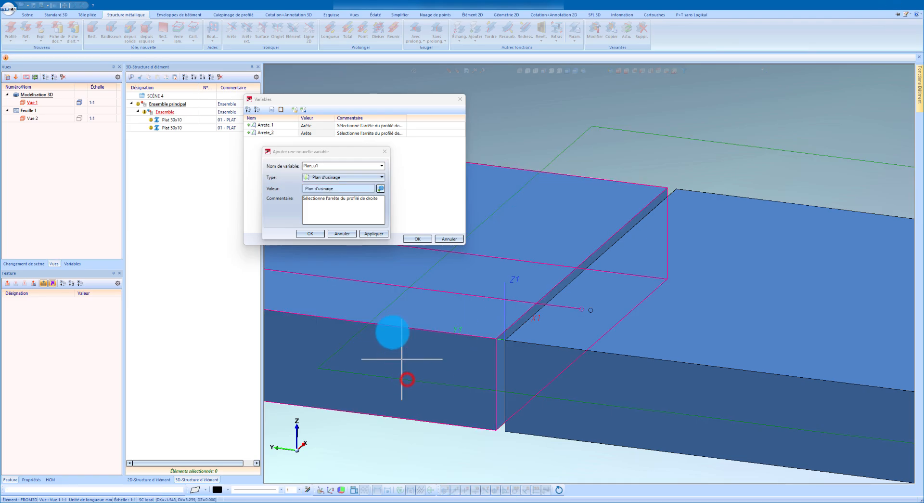
{"action": "left_click", "coordinate": [378, 200]}
{"action": "key", "text": "ctrl+a"}
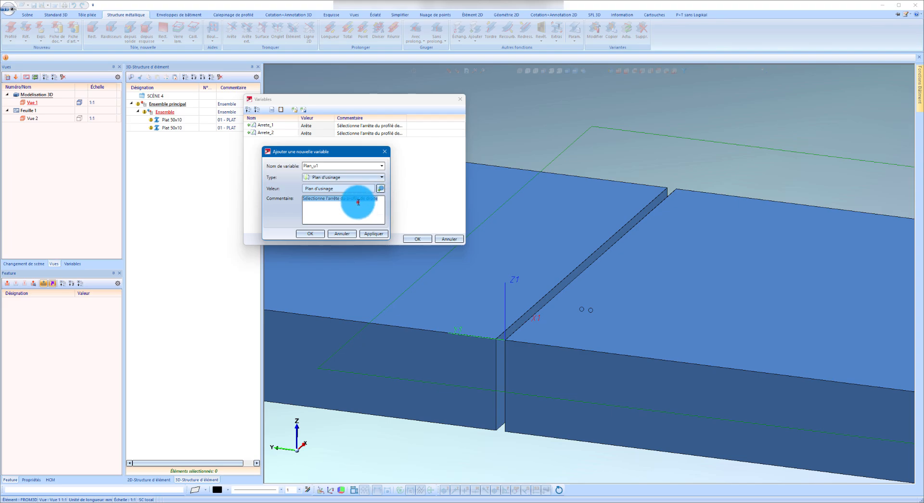
{"action": "left_click", "coordinate": [357, 200]}
{"action": "left_click_drag", "start_coordinate": [326, 198], "coordinate": [420, 199]}
{"action": "key", "text": "BackSpace"}
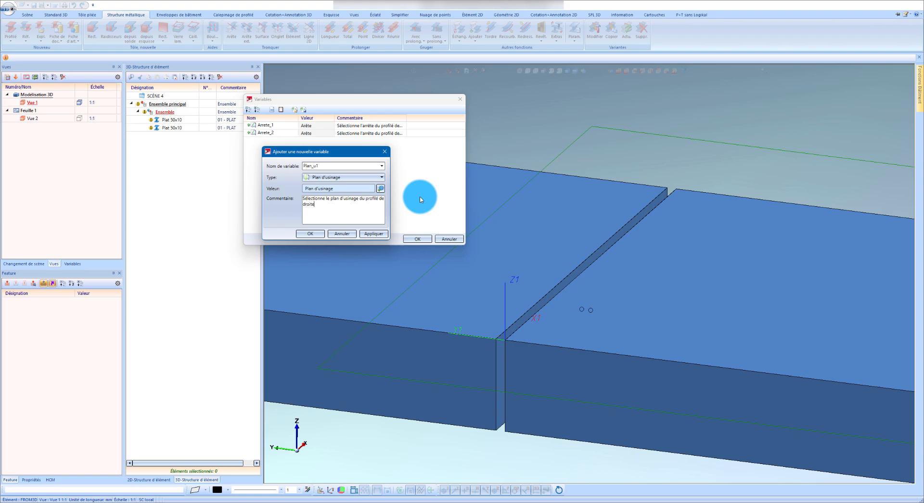
{"action": "left_click", "coordinate": [333, 208]}
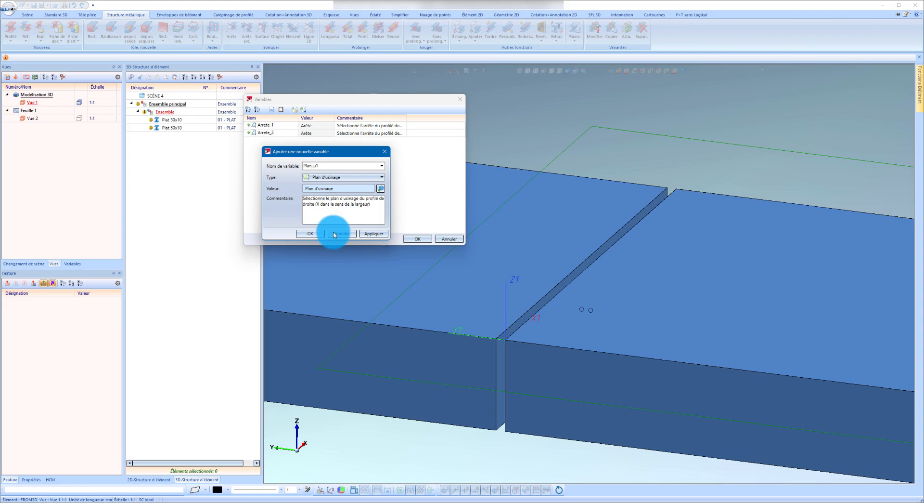
{"action": "left_click", "coordinate": [381, 233]}
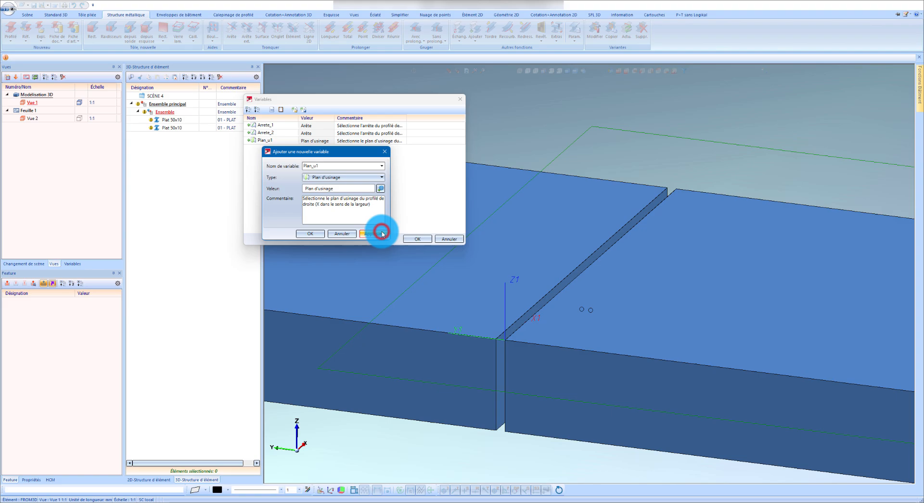
Add the Élément variable Profile_G for the left flat, commented "Sélectionne le profilé de gauche".
{"action": "left_click", "coordinate": [356, 177]}
{"action": "left_click", "coordinate": [350, 246]}
{"action": "double_click", "coordinate": [345, 166]}
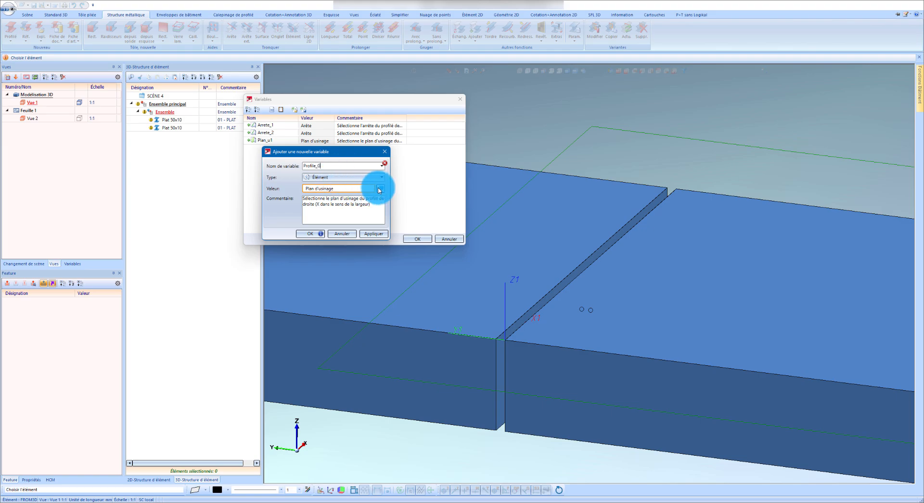
{"action": "left_click", "coordinate": [381, 188]}
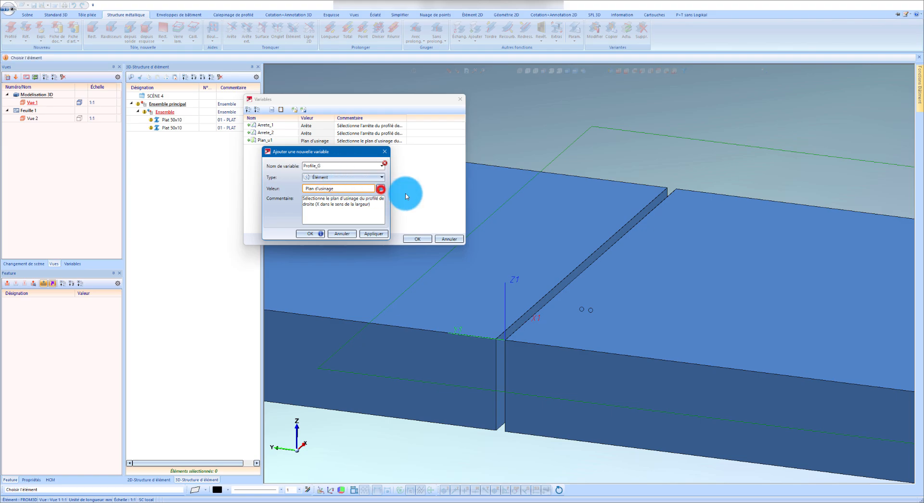
{"action": "left_click", "coordinate": [524, 237]}
{"action": "left_click", "coordinate": [349, 212]}
{"action": "key", "text": "ctrl+a"}
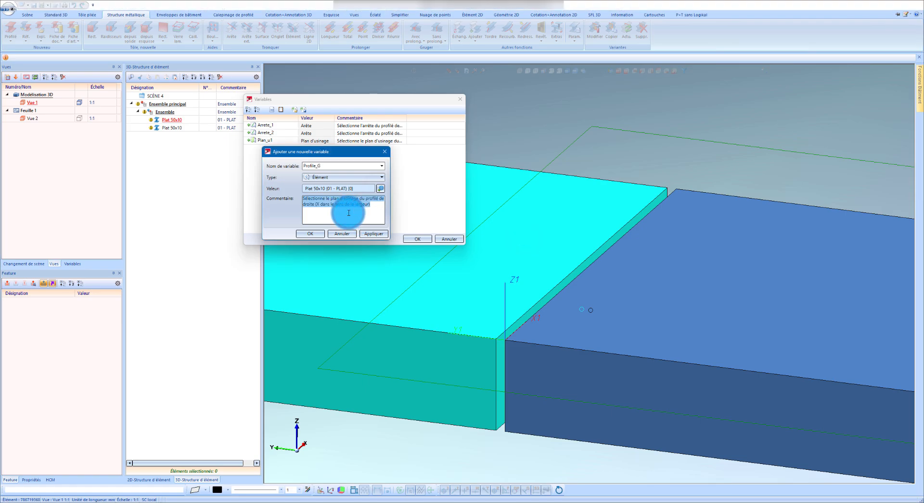
{"action": "type", "text": "Sélectionne le profilé de gauche"}
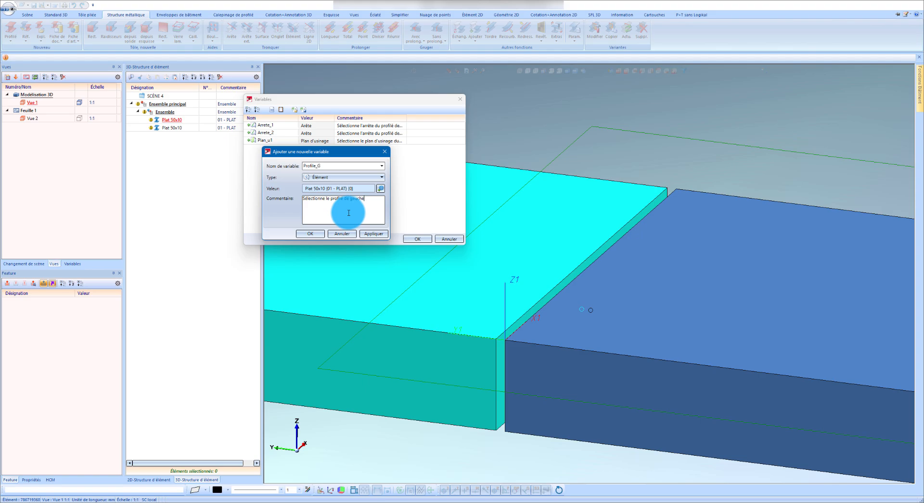
{"action": "left_click", "coordinate": [369, 235]}
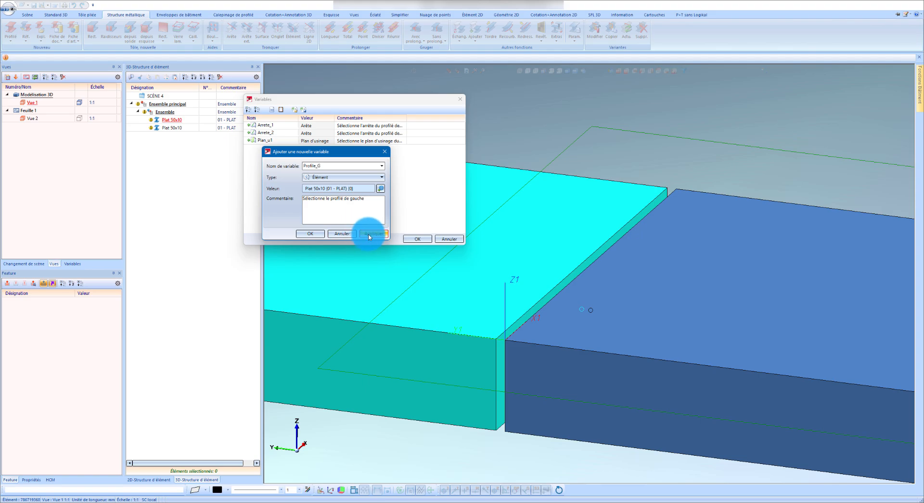
Add the Élément variable Profile_D for the right flat, commented "Sélectionne le profilé de droite".
{"action": "left_click", "coordinate": [334, 166]}
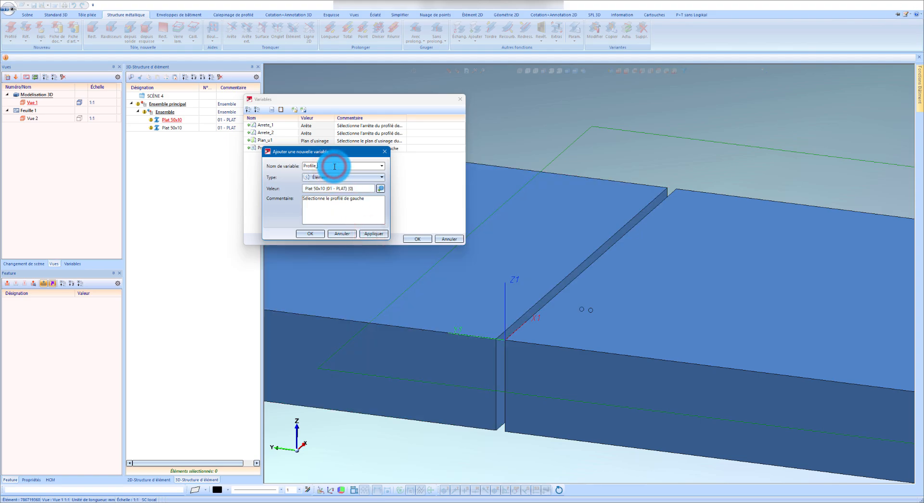
{"action": "type", "text": "D"}
{"action": "double_click", "coordinate": [352, 199]}
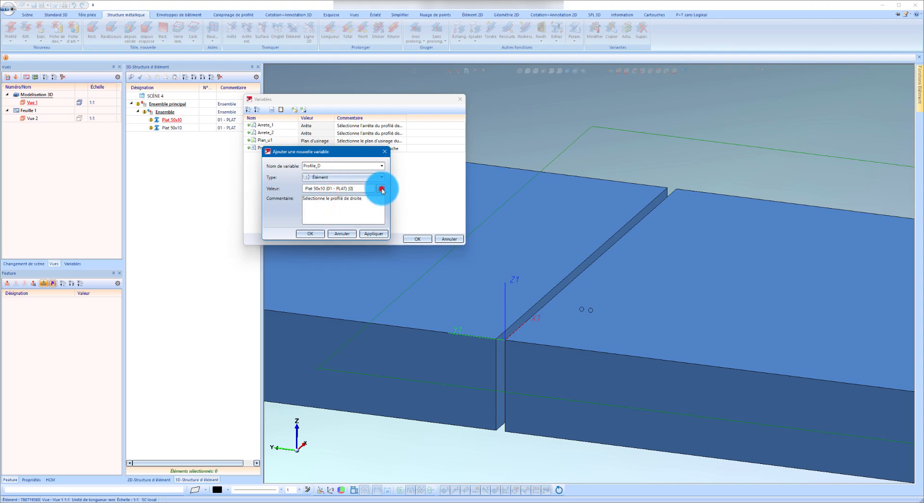
{"action": "left_click", "coordinate": [380, 188]}
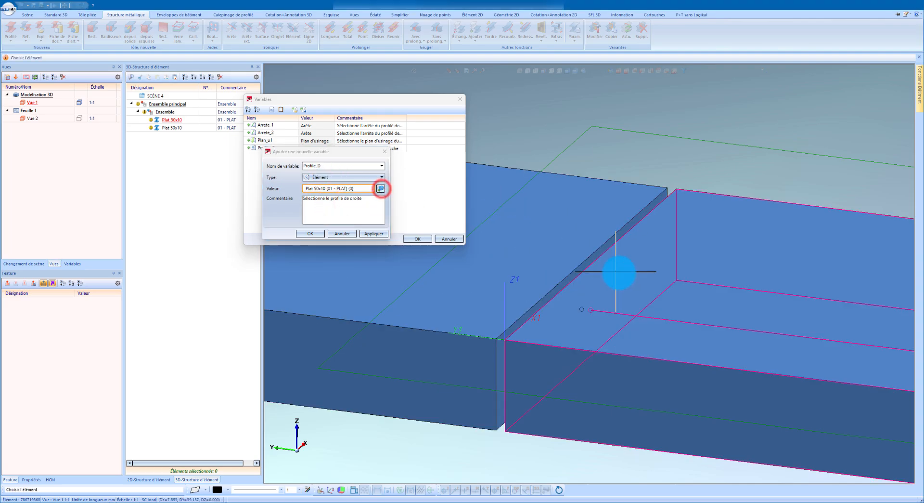
{"action": "left_click", "coordinate": [374, 233]}
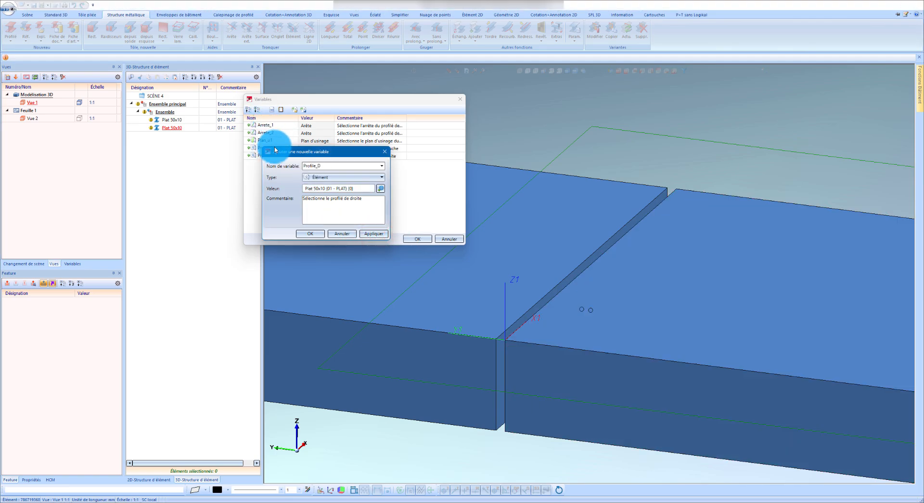
Add the Nombre variable Largeur with value 50, commented "Largeur du plat".
{"action": "left_click_drag", "start_coordinate": [269, 151], "coordinate": [317, 146]}
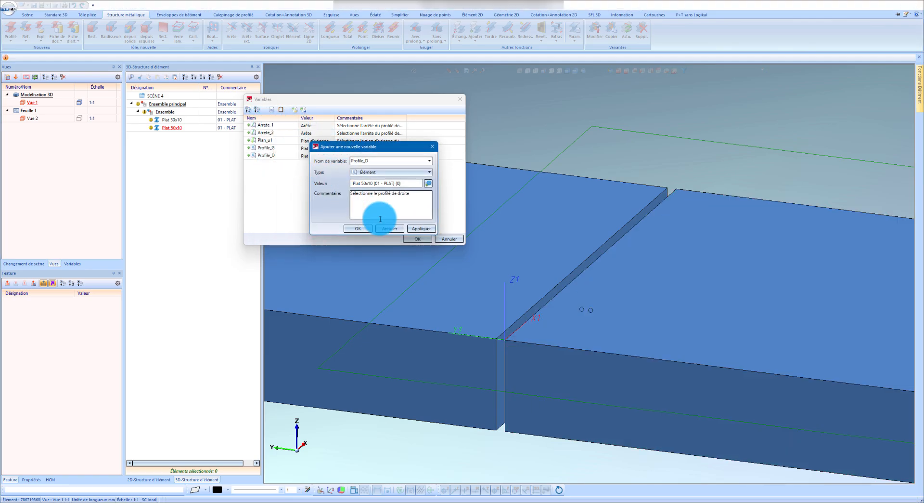
{"action": "left_click", "coordinate": [414, 171]}
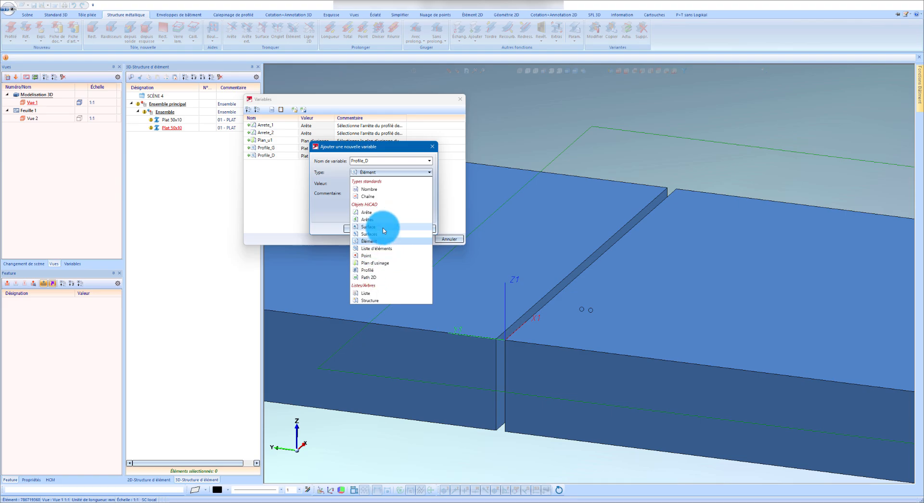
{"action": "left_click", "coordinate": [369, 188]}
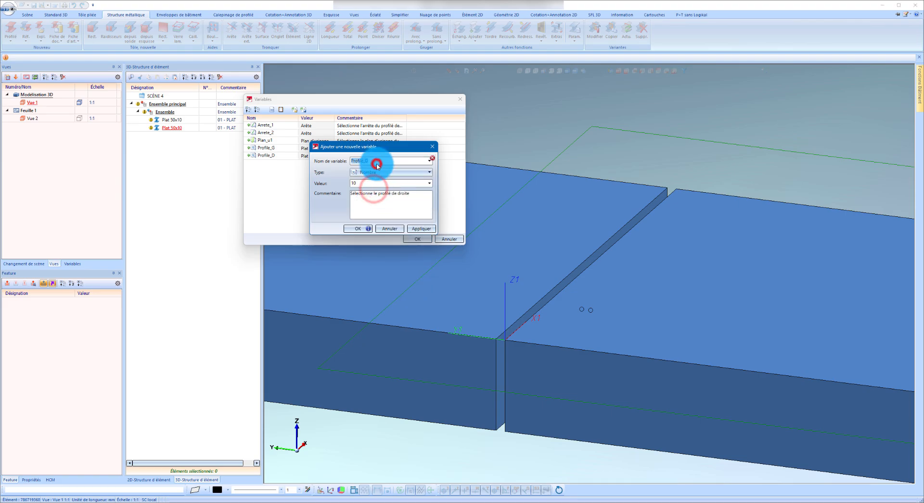
{"action": "double_click", "coordinate": [378, 165]}
{"action": "type", "text": "Largeur"}
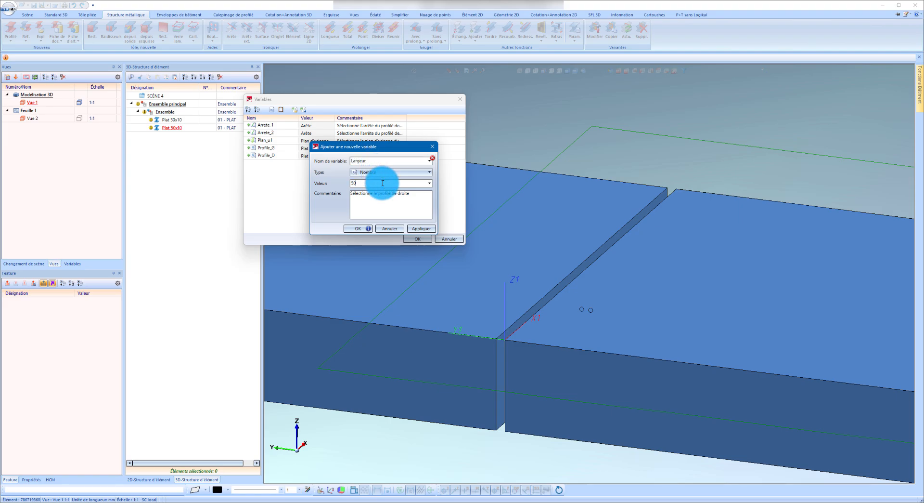
{"action": "left_click", "coordinate": [396, 193]}
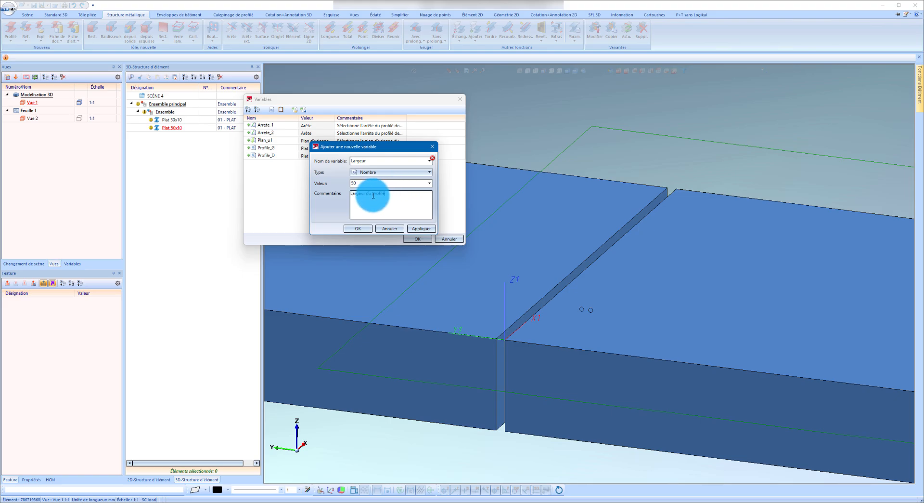
{"action": "left_click_drag", "start_coordinate": [372, 195], "coordinate": [402, 193]}
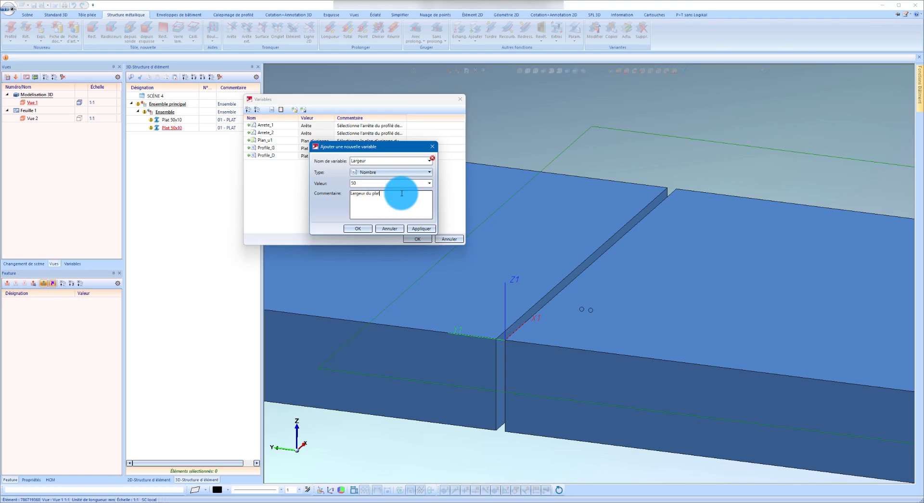
{"action": "left_click", "coordinate": [419, 230]}
Add the Nombre variable Epaisseur with value 10, commented "Epaisseur du plat", and accept the variable list.
{"action": "double_click", "coordinate": [382, 162]}
{"action": "type", "text": "Epais"}
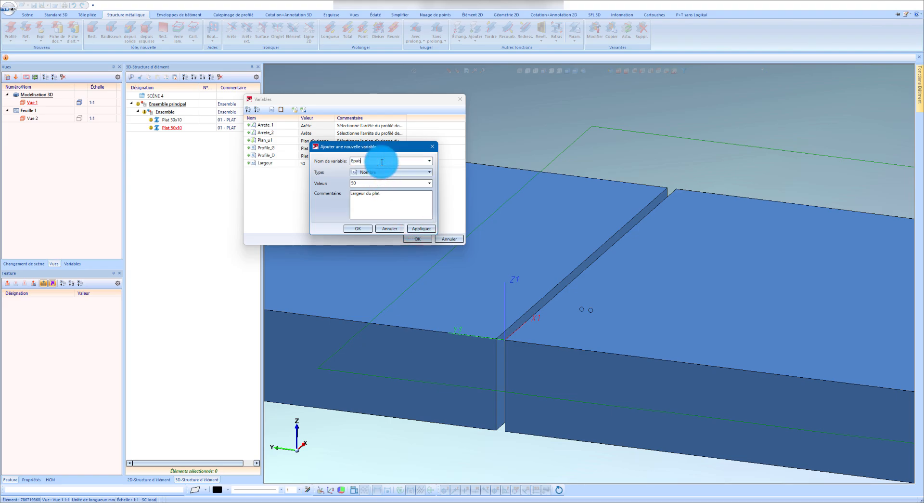
{"action": "type", "text": "seur"}
{"action": "left_click_drag", "start_coordinate": [351, 193], "coordinate": [376, 193]}
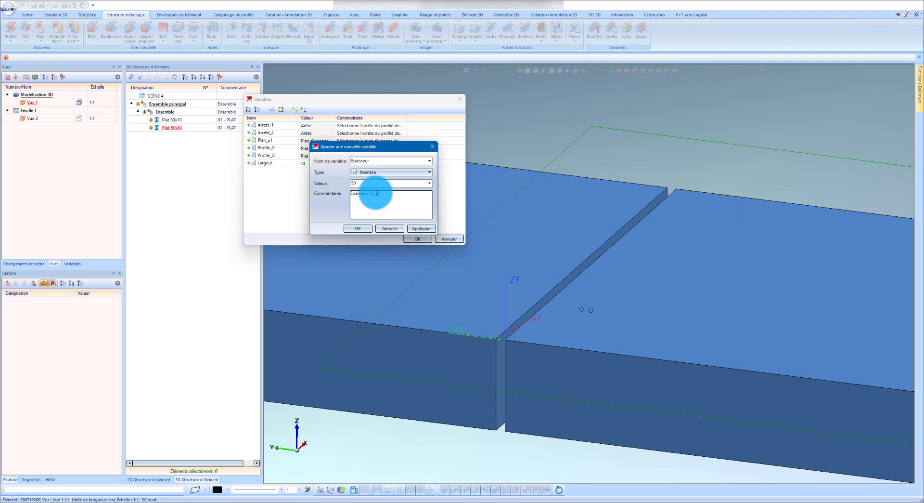
{"action": "left_click", "coordinate": [377, 184]}
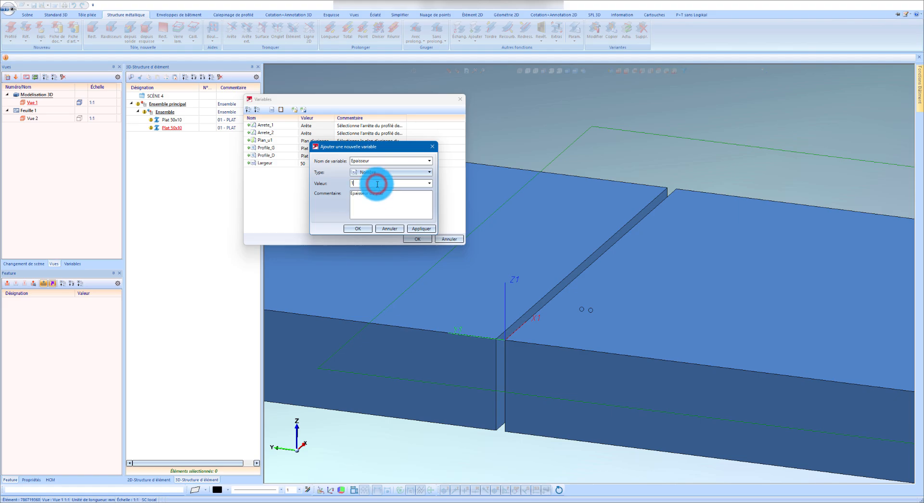
{"action": "type", "text": "10"}
{"action": "left_click", "coordinate": [421, 228]}
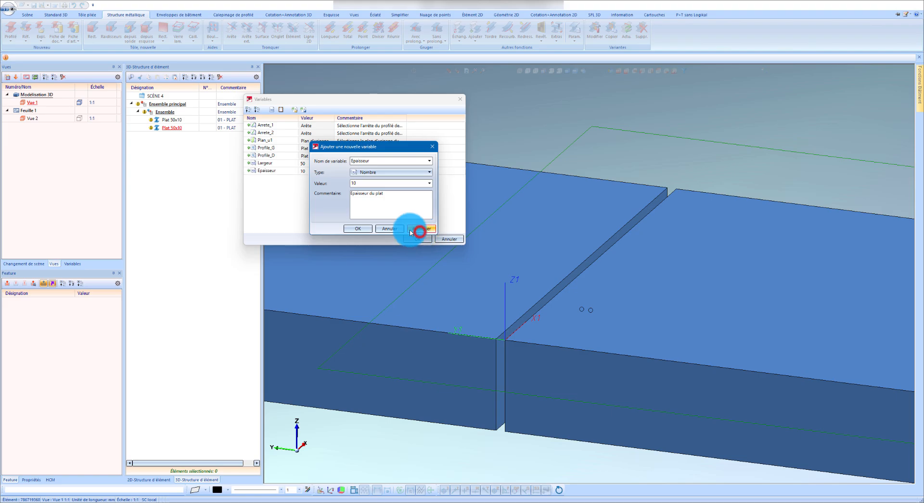
{"action": "left_click", "coordinate": [358, 228]}
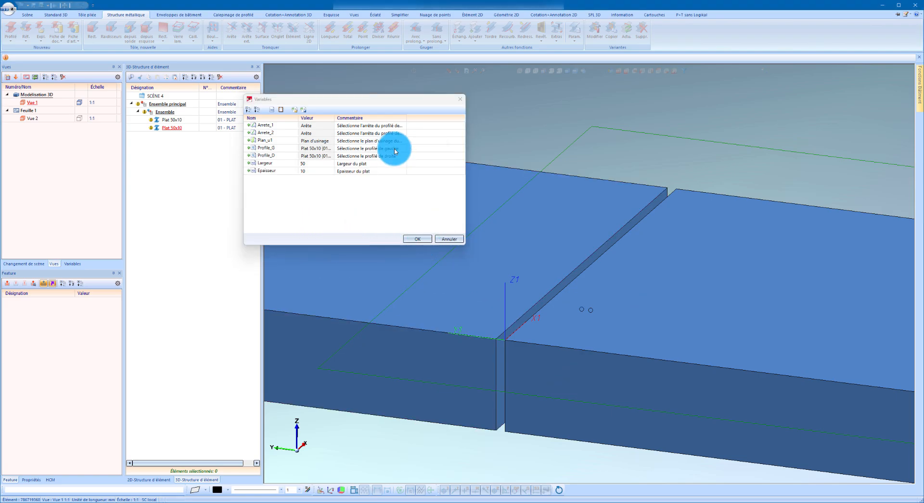
{"action": "left_click", "coordinate": [418, 238]}
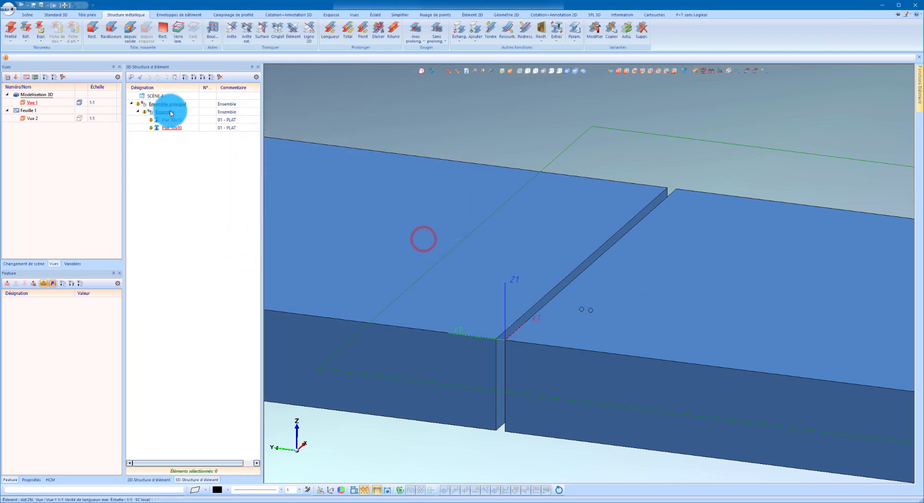
Display the variables and check those belonging to the sub-assembly.
{"action": "left_click", "coordinate": [173, 127]}
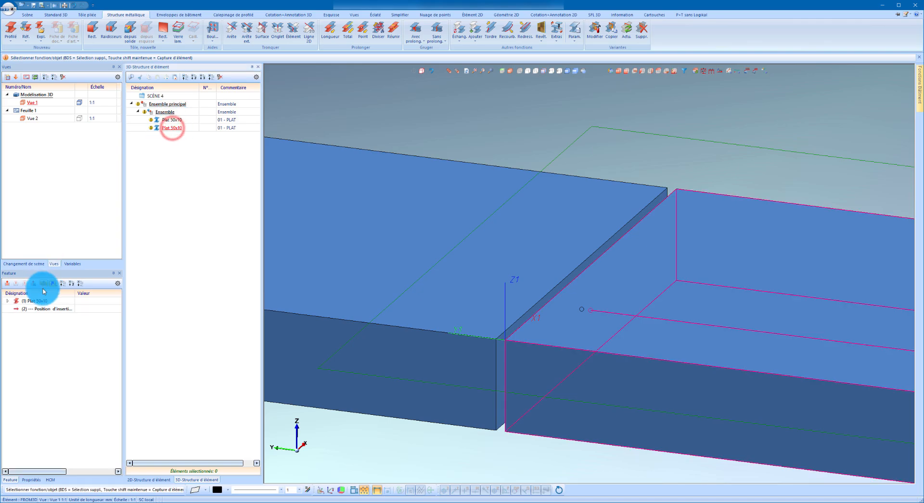
{"action": "left_click", "coordinate": [73, 264]}
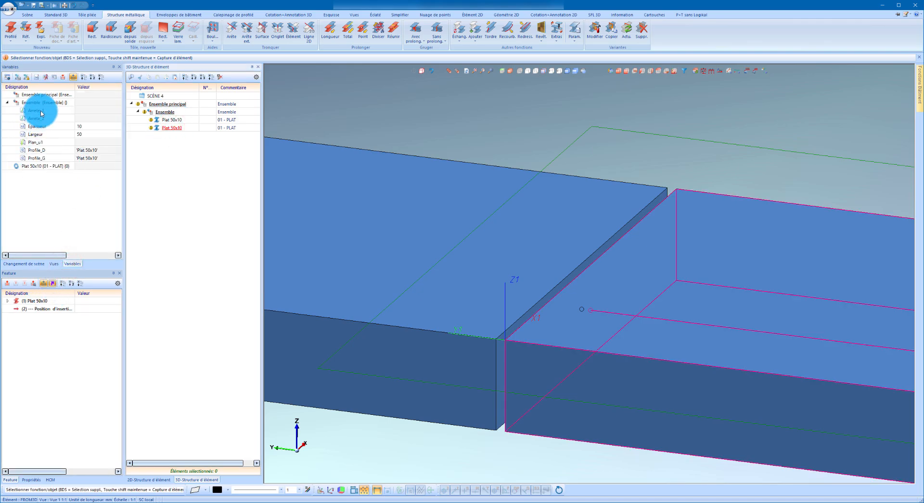
{"action": "left_click", "coordinate": [168, 112]}
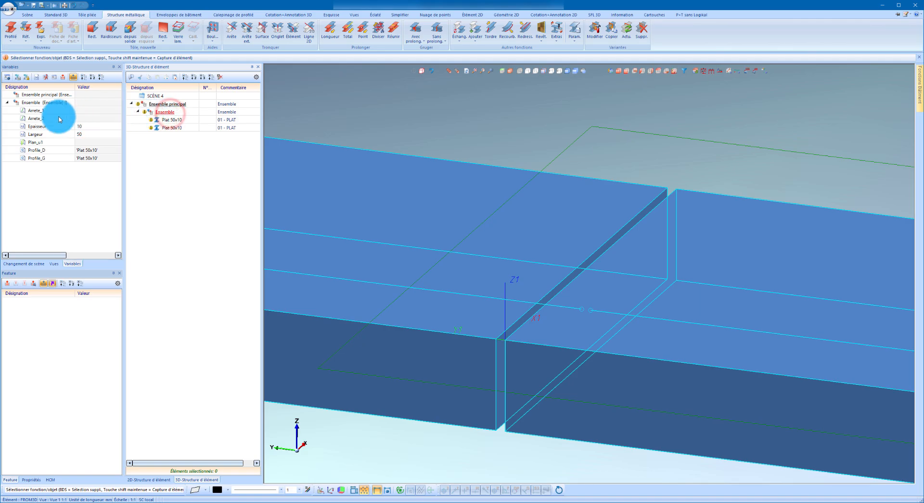
Set the left flat's machined element formula to Profile_G.
{"action": "left_click", "coordinate": [176, 122]}
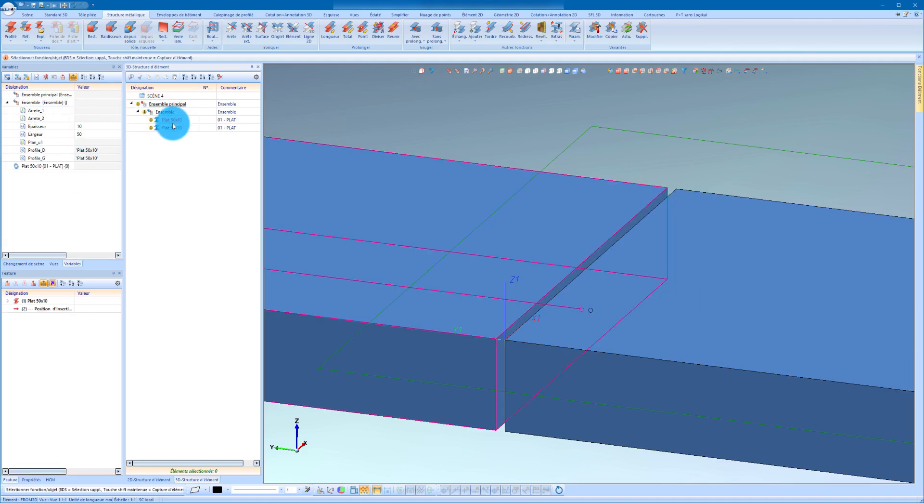
{"action": "right_click", "coordinate": [69, 325]}
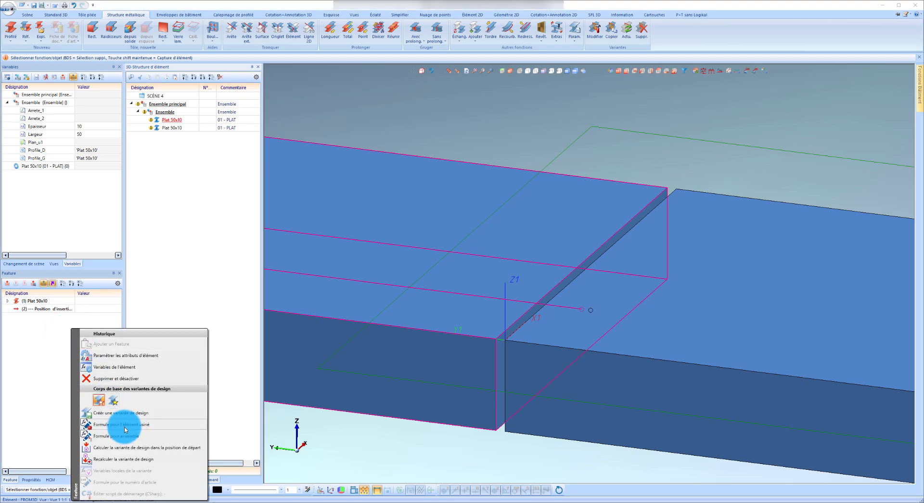
{"action": "left_click", "coordinate": [126, 429]}
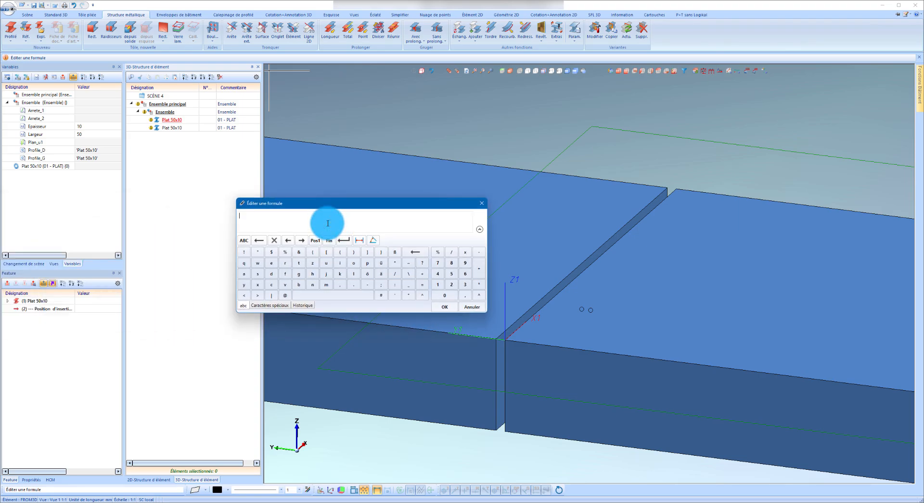
{"action": "type", "text": "profil"}
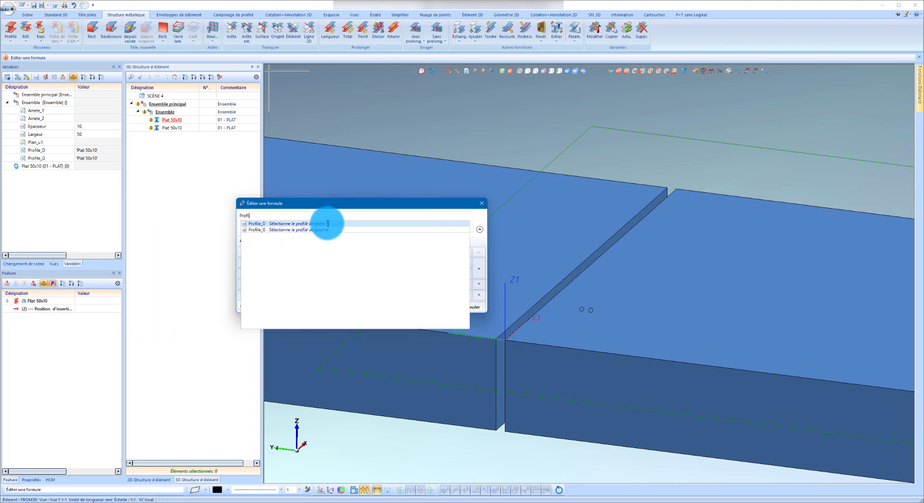
{"action": "left_click", "coordinate": [336, 230]}
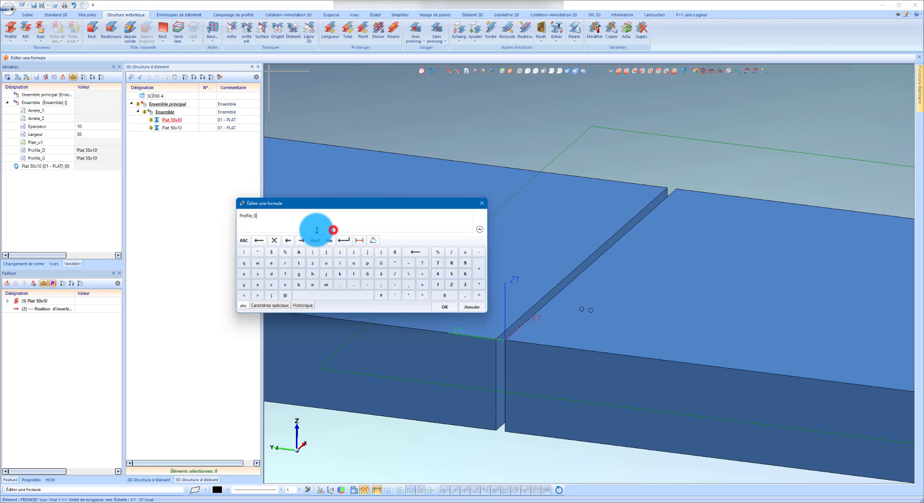
{"action": "left_click", "coordinate": [446, 310]}
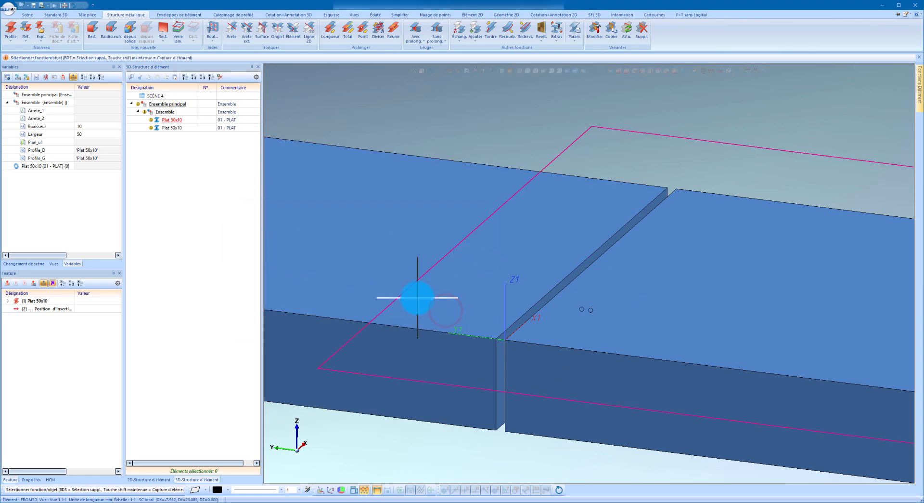
Set the right flat's machined element formula to Profile_D.
{"action": "left_click", "coordinate": [625, 356]}
{"action": "right_click_drag", "start_coordinate": [90, 365], "coordinate": [138, 289]}
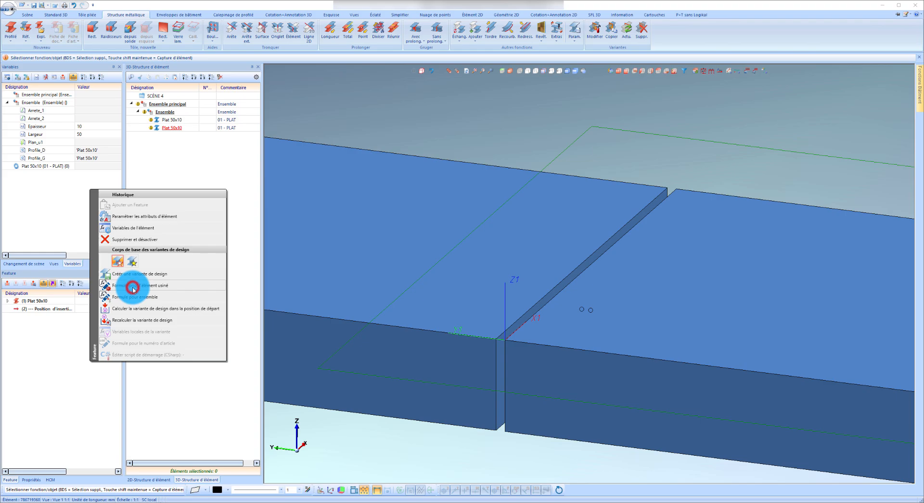
{"action": "left_click", "coordinate": [134, 289]}
{"action": "type", "text": "Profil"}
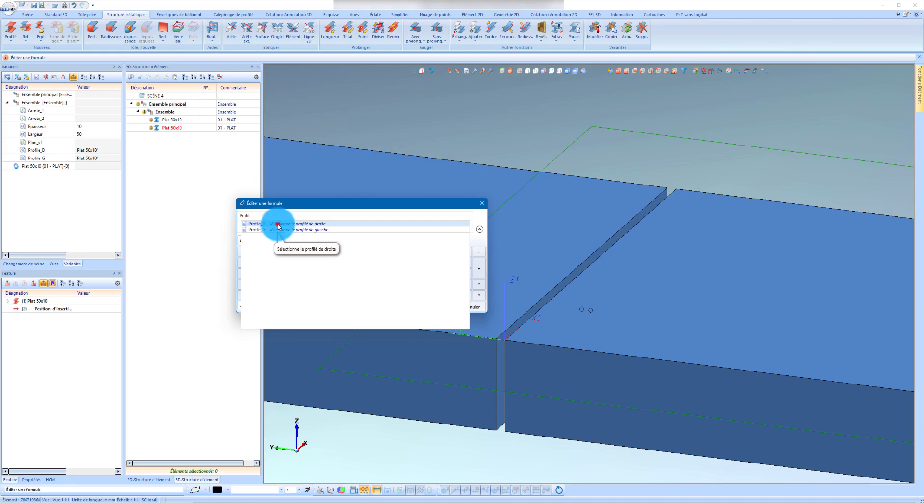
{"action": "left_click", "coordinate": [277, 223]}
{"action": "left_click", "coordinate": [448, 307]}
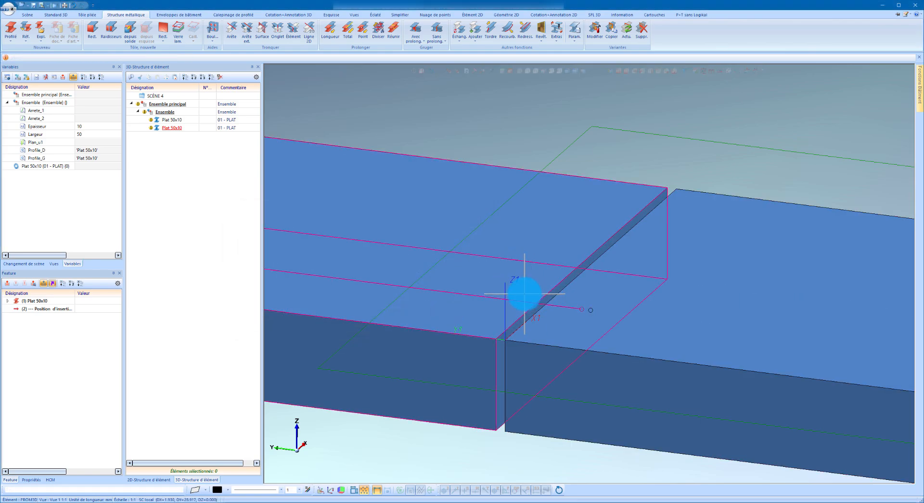
Shorten the left flat at its gap end with a length modification of -50 mm.
{"action": "scroll", "coordinate": [568, 293], "scroll_direction": "down", "scroll_amount": 3}
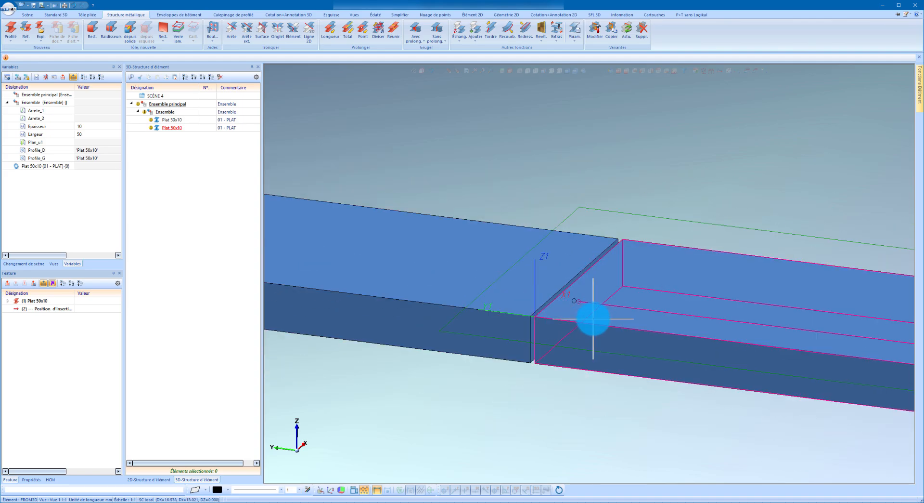
{"action": "scroll", "coordinate": [593, 318], "scroll_direction": "up", "scroll_amount": 1}
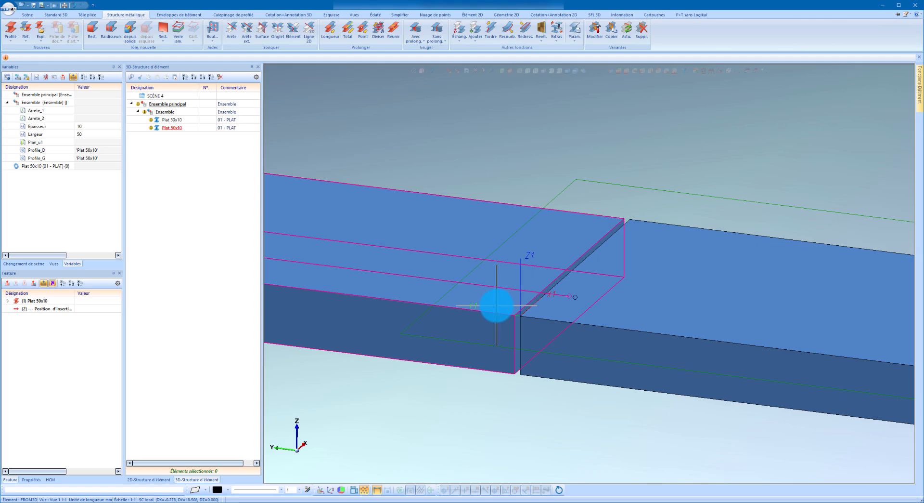
{"action": "scroll", "coordinate": [520, 324], "scroll_direction": "up", "scroll_amount": 3}
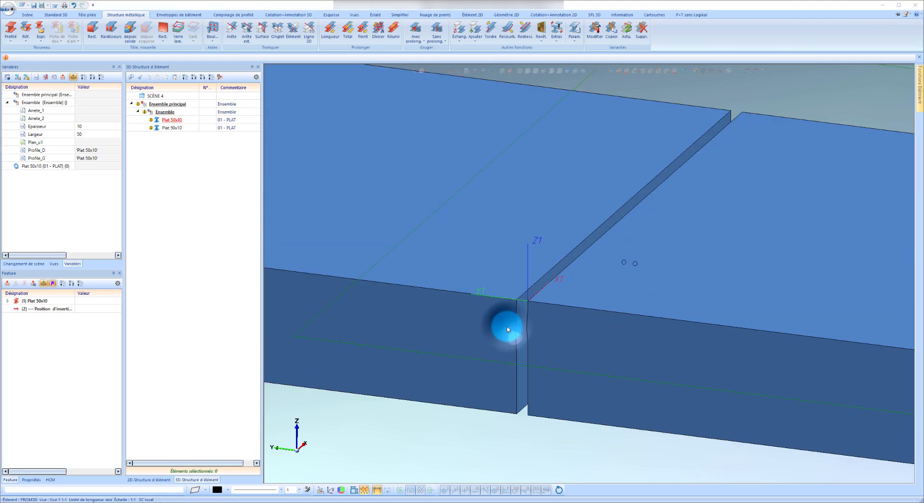
{"action": "right_click", "coordinate": [508, 329]}
{"action": "left_click", "coordinate": [593, 232]}
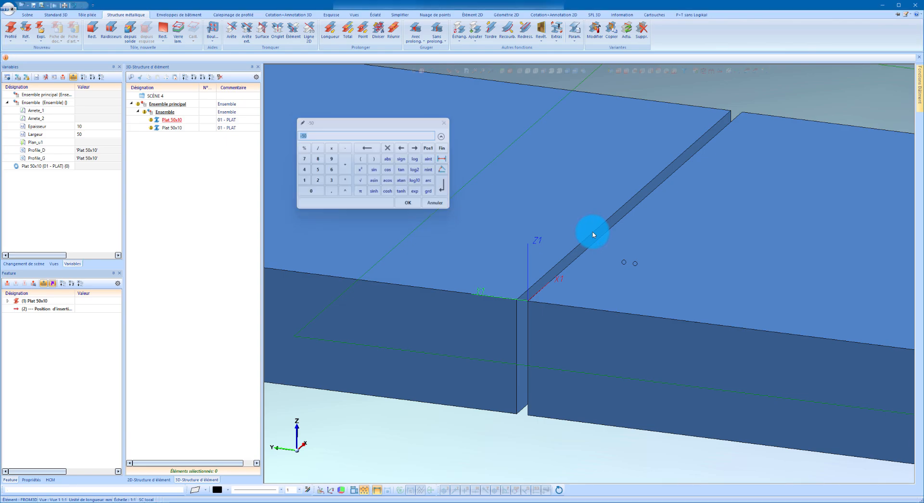
{"action": "key", "text": "Return"}
{"action": "scroll", "coordinate": [626, 231], "scroll_direction": "down", "scroll_amount": 3}
Set the left flat's length modification value to the formula -Largeur.
{"action": "left_click", "coordinate": [38, 309]}
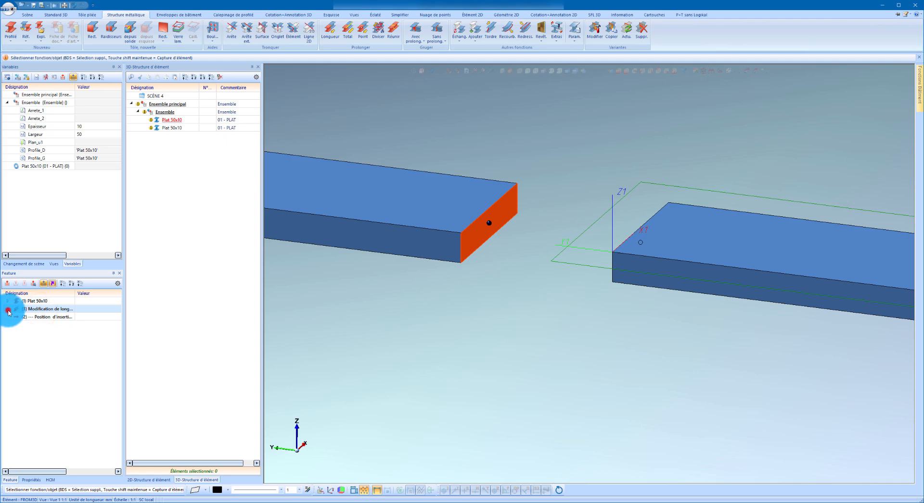
{"action": "left_click", "coordinate": [7, 309]}
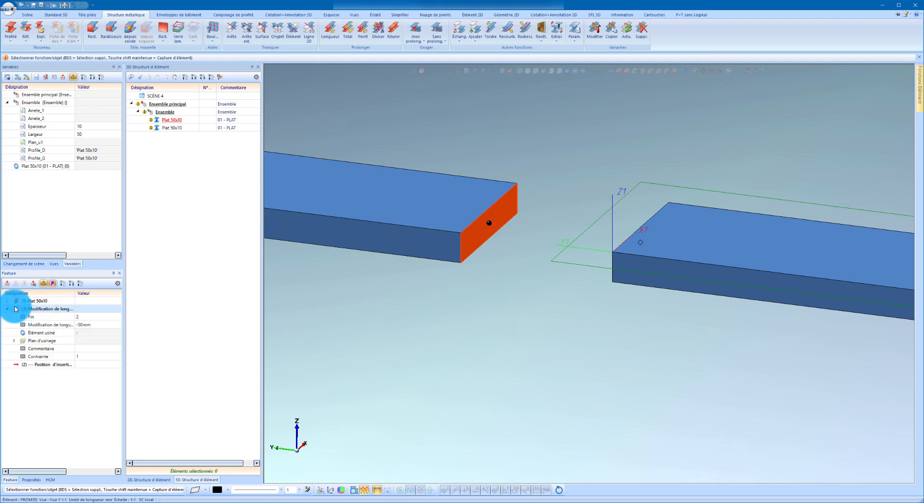
{"action": "left_click", "coordinate": [39, 325]}
{"action": "double_click", "coordinate": [47, 325]}
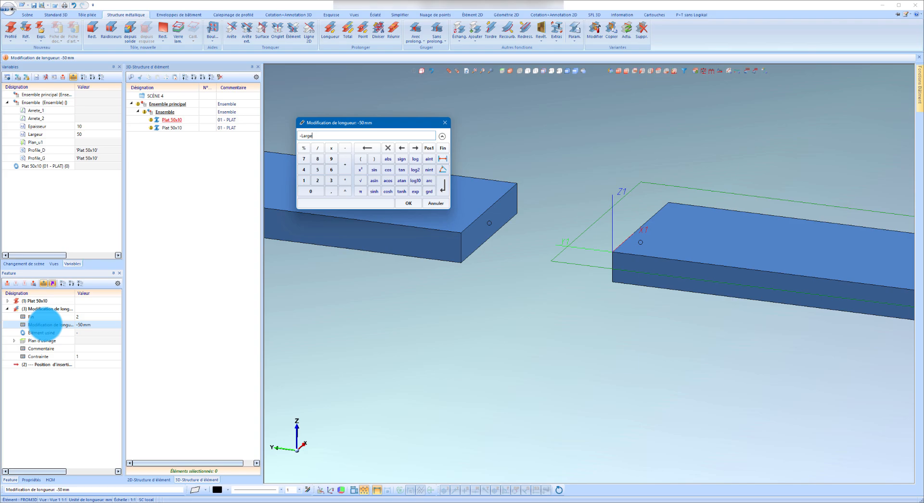
{"action": "type", "text": "-Largeur"}
{"action": "key", "text": "Return"}
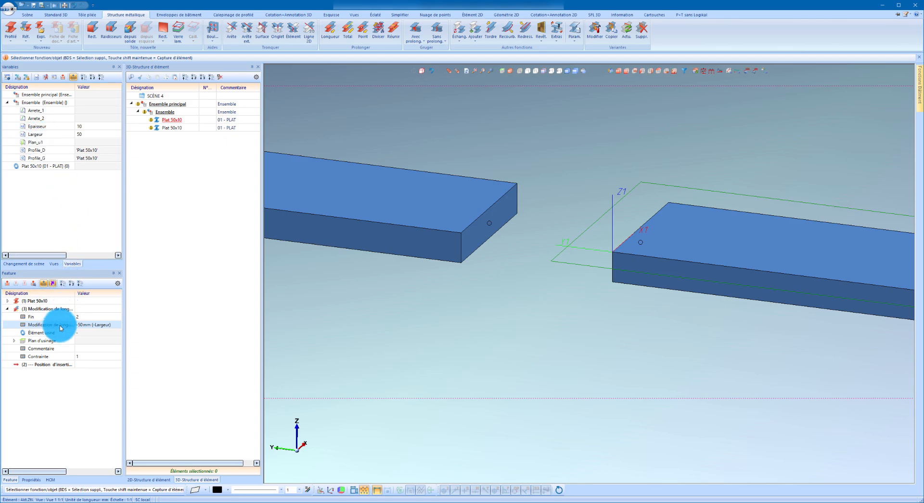
Set the machined element formula of the left flat's length modification to Profile_G.
{"action": "left_click", "coordinate": [33, 335]}
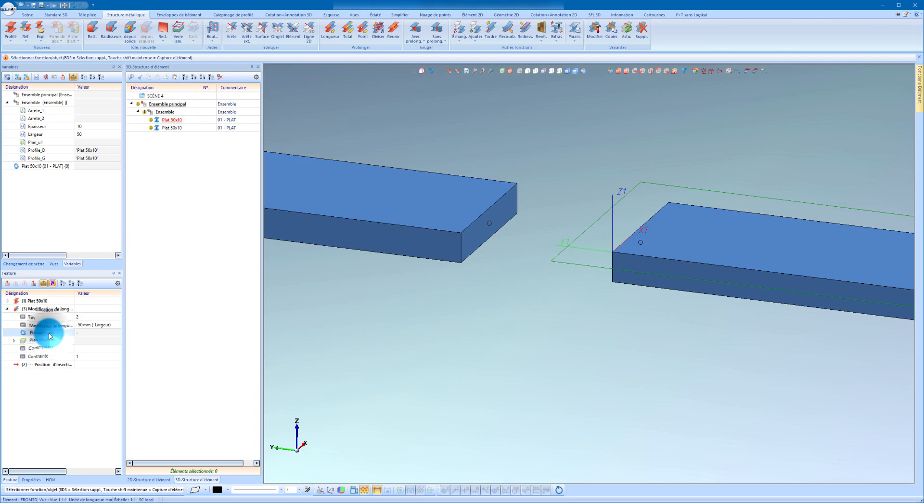
{"action": "right_click", "coordinate": [50, 336]}
{"action": "left_click", "coordinate": [85, 348]}
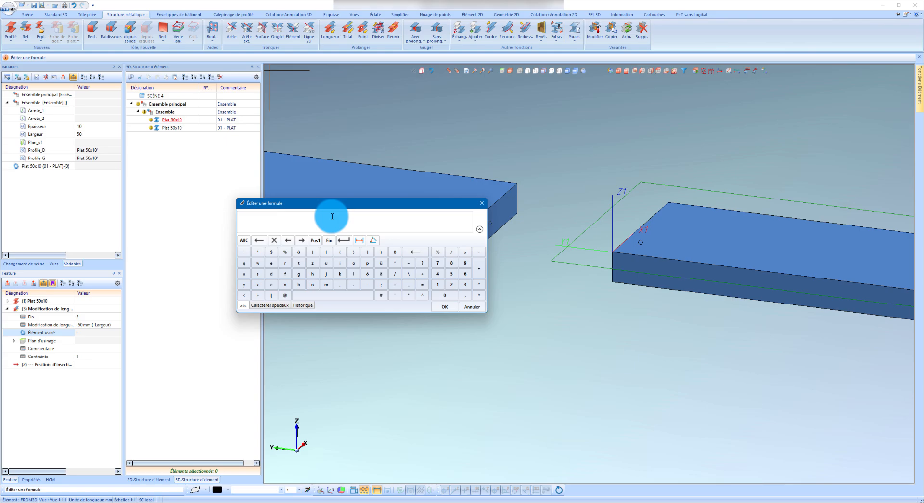
{"action": "type", "text": "Profil"}
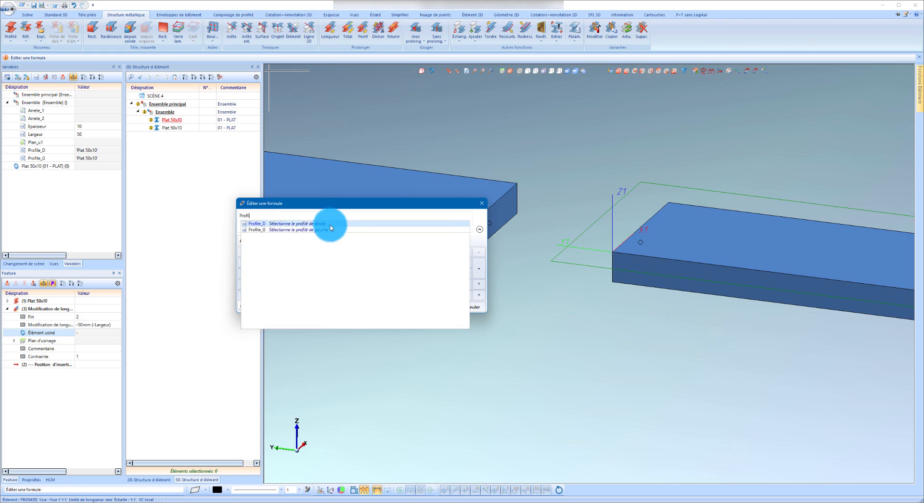
{"action": "left_click", "coordinate": [331, 229]}
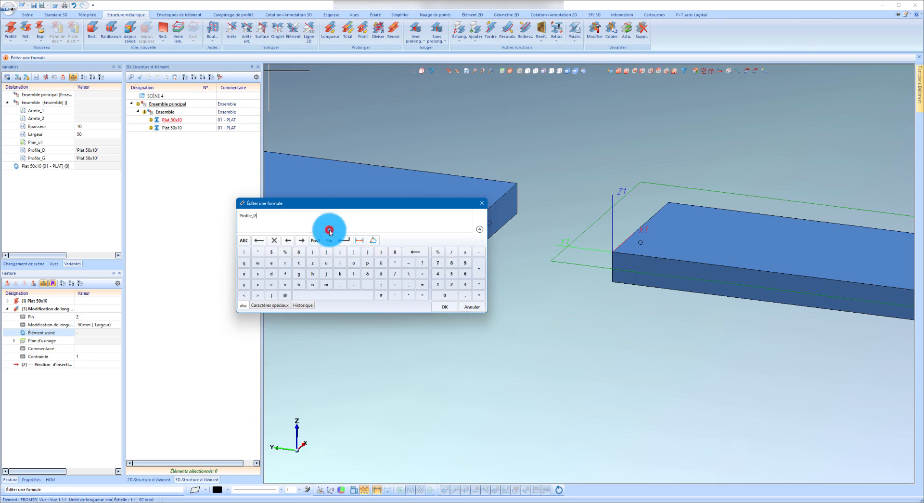
{"action": "left_click", "coordinate": [443, 310]}
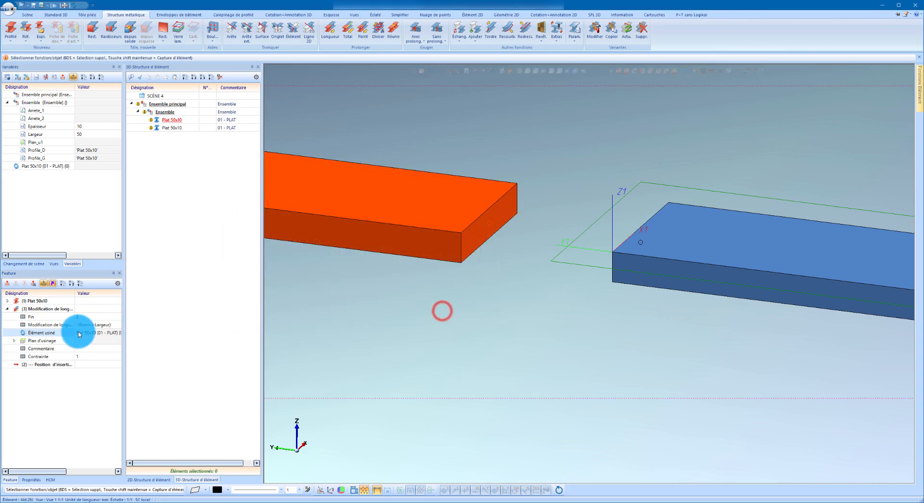
{"action": "left_click", "coordinate": [9, 310]}
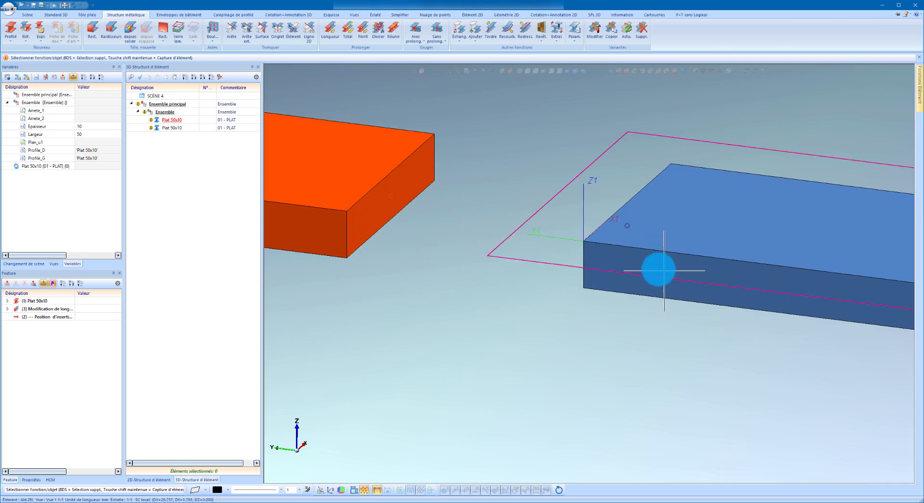
Start a sketch-based material addition on the end face of the left flat.
{"action": "scroll", "coordinate": [484, 245], "scroll_direction": "up", "scroll_amount": 3}
{"action": "right_click", "coordinate": [431, 239]}
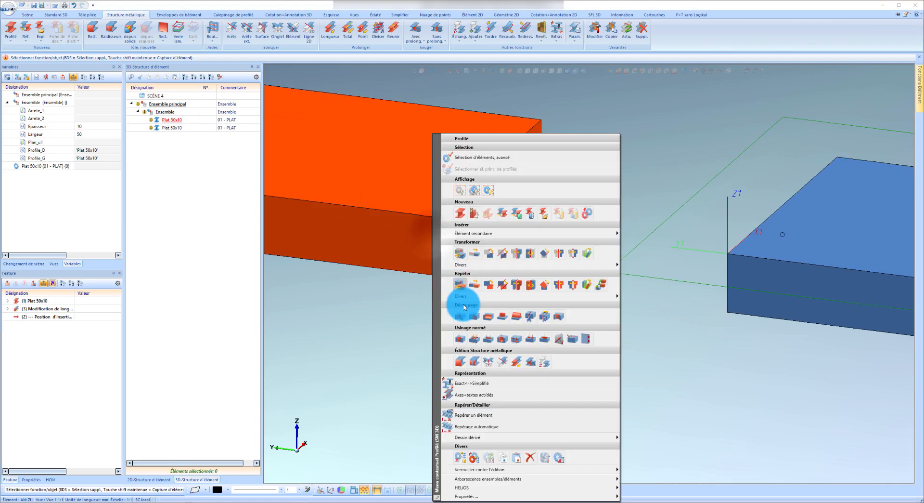
{"action": "left_click", "coordinate": [499, 316]}
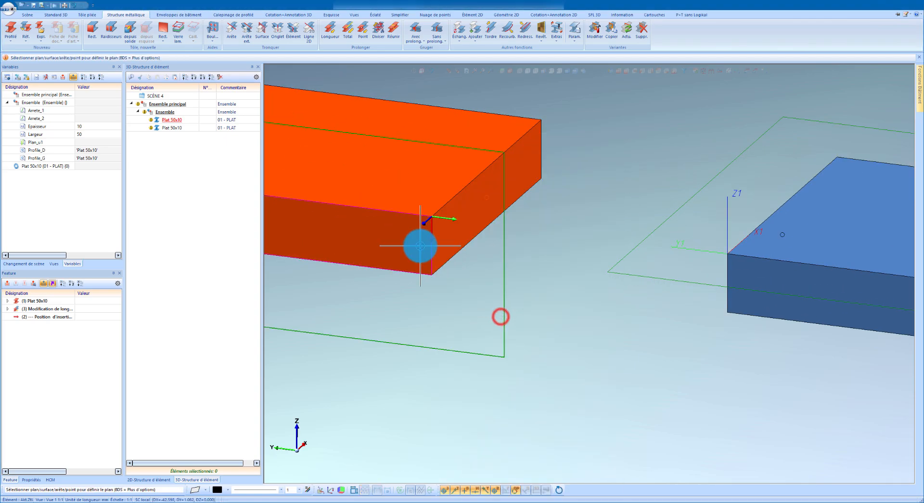
{"action": "left_click", "coordinate": [448, 249]}
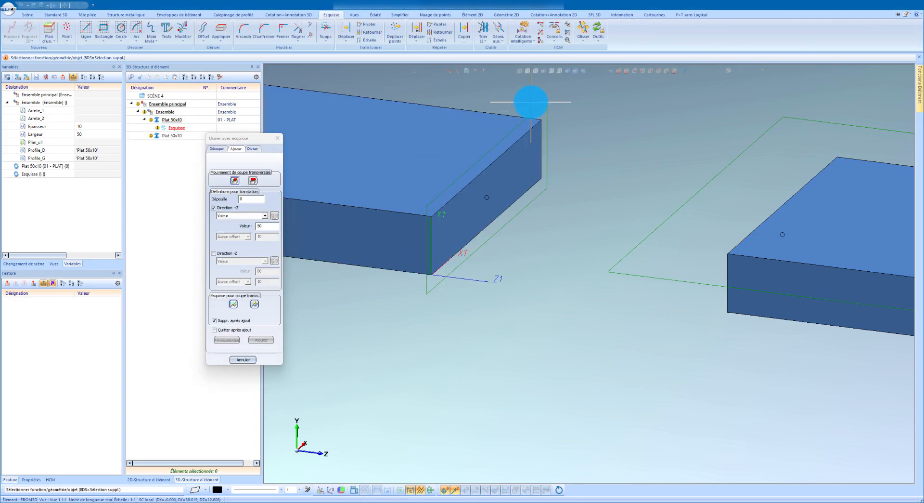
Confirm automatic HCM constraints with external references and apply the left flat's end-face outline to the sketch.
{"action": "left_click", "coordinate": [597, 37]}
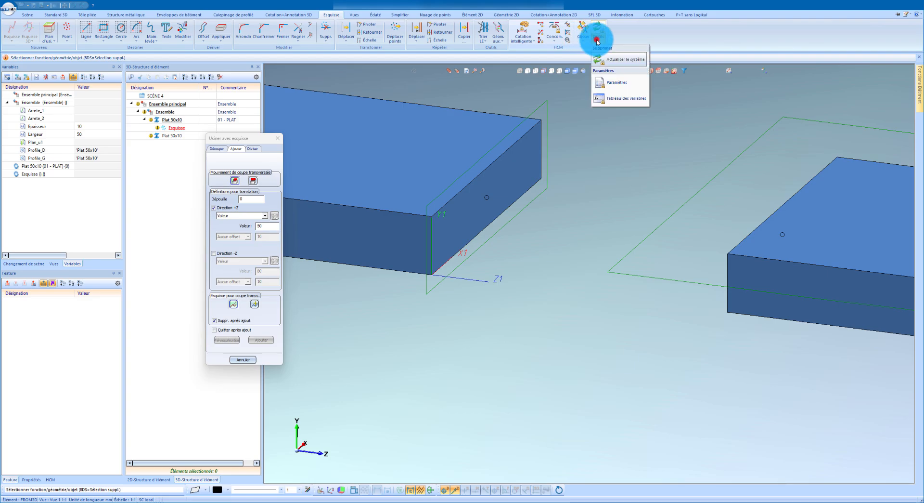
{"action": "left_click", "coordinate": [620, 84]}
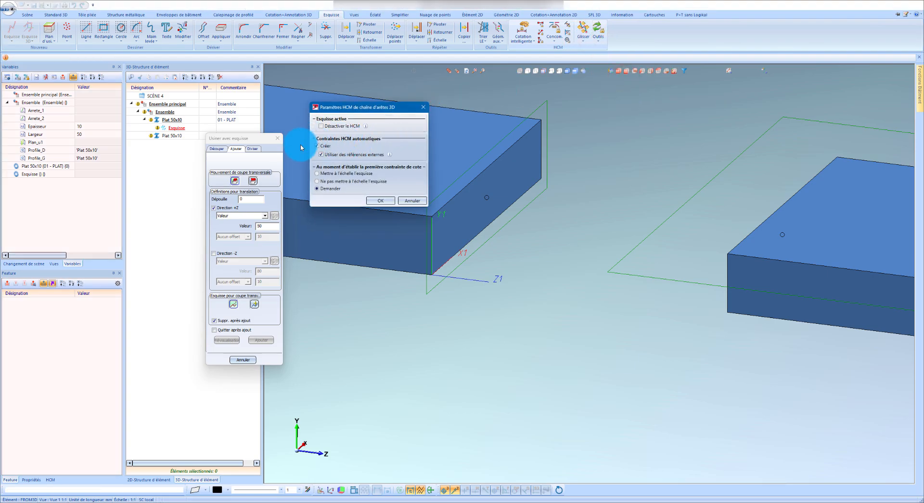
{"action": "left_click", "coordinate": [380, 202]}
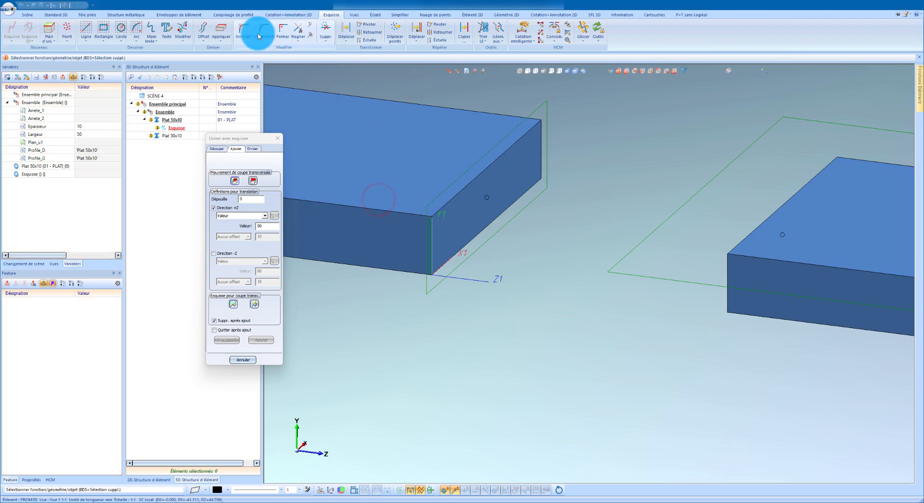
{"action": "left_click", "coordinate": [221, 32]}
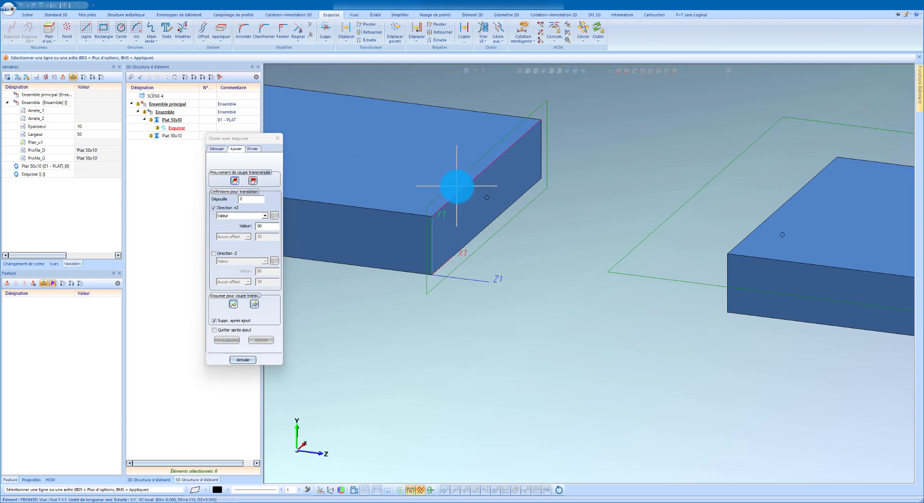
{"action": "left_click", "coordinate": [536, 150]}
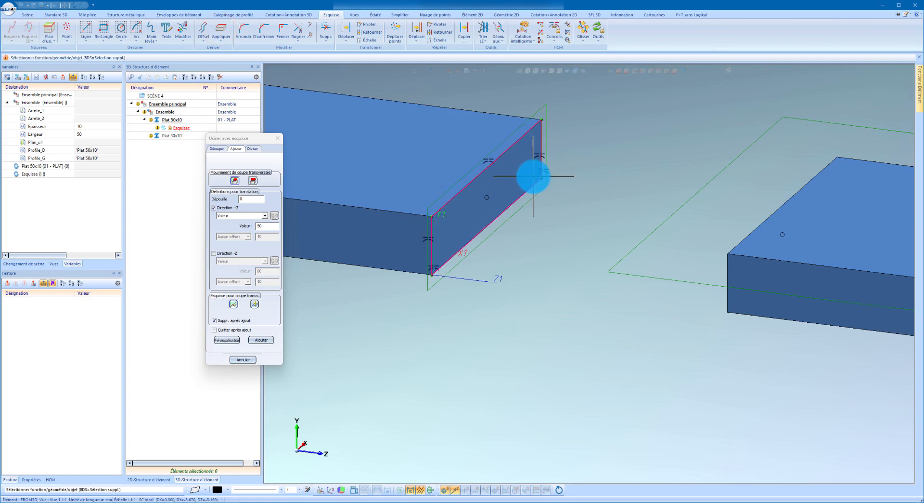
{"action": "left_click", "coordinate": [204, 28]}
{"action": "scroll", "coordinate": [480, 179], "scroll_direction": "up", "scroll_amount": 3}
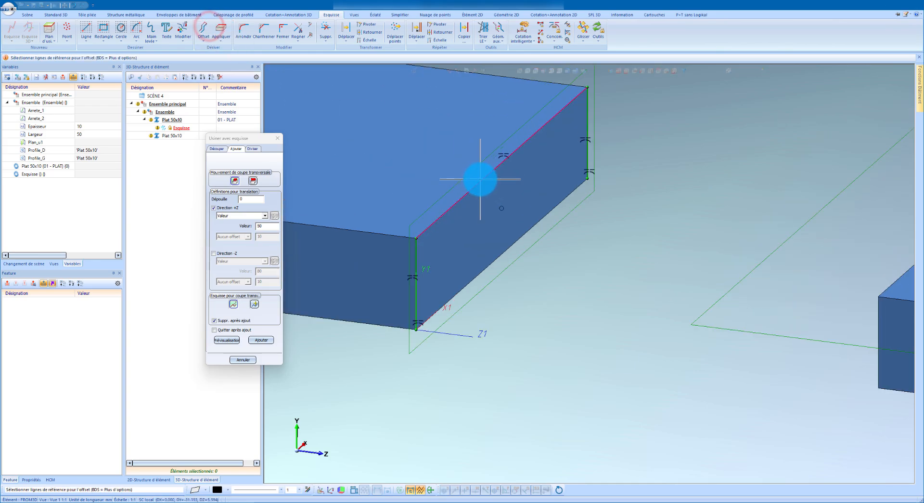
{"action": "left_click", "coordinate": [481, 179]}
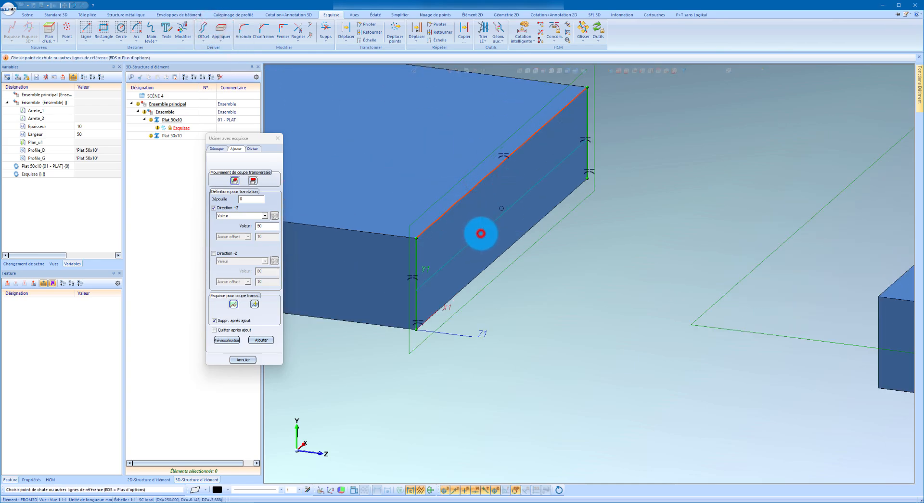
{"action": "left_click", "coordinate": [480, 233]}
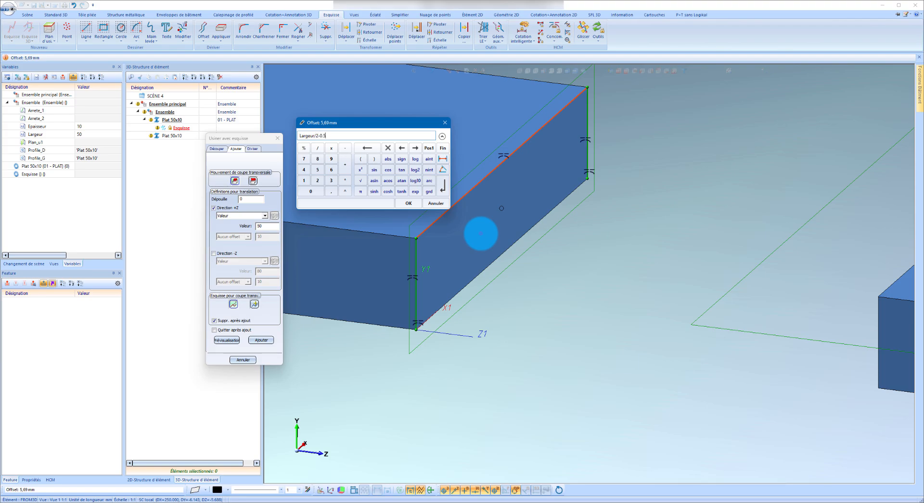
{"action": "key", "text": "Return"}
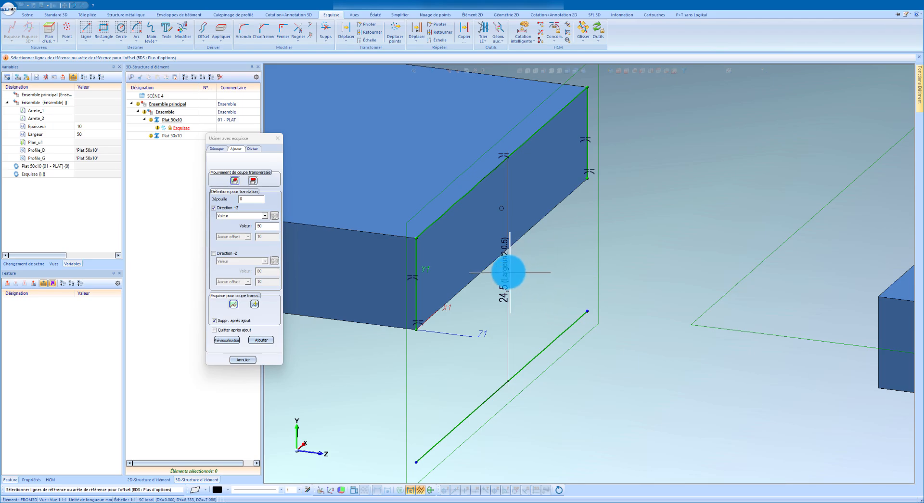
{"action": "left_click", "coordinate": [258, 340]}
{"action": "left_click", "coordinate": [247, 361]}
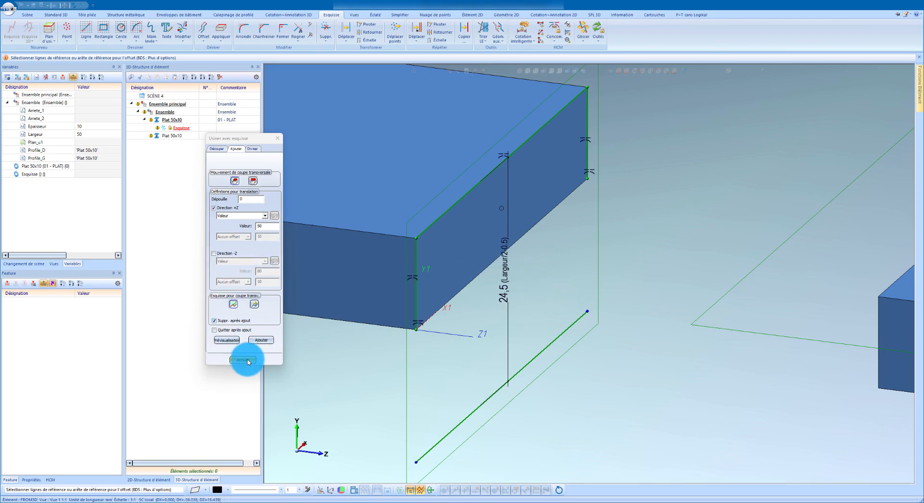
{"action": "left_click", "coordinate": [330, 29]}
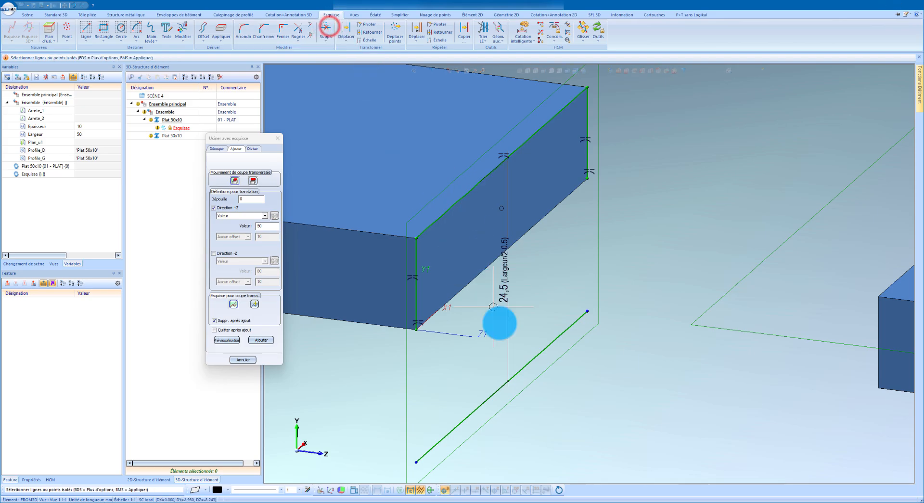
{"action": "left_click", "coordinate": [537, 363]}
Offset the end-face outline's upper edge downward by the formula Epaisseur/2-0.5.
{"action": "left_click", "coordinate": [203, 28]}
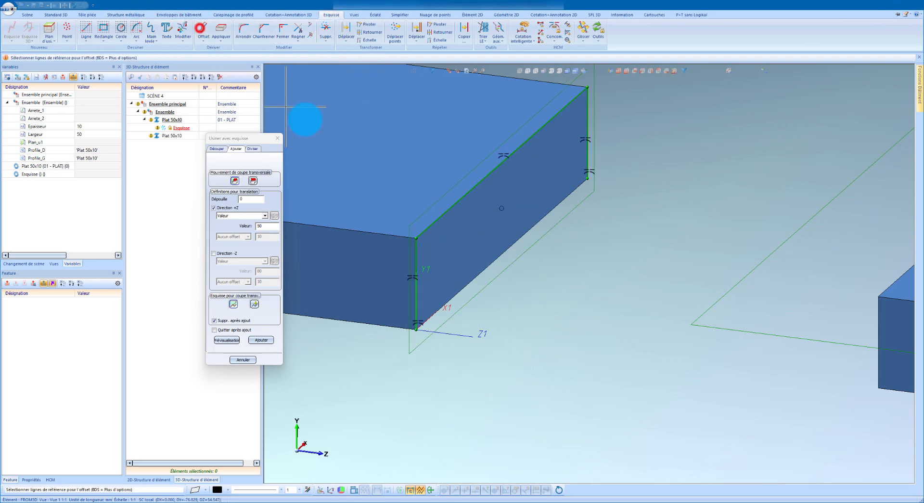
{"action": "left_click", "coordinate": [496, 172]}
{"action": "left_click", "coordinate": [530, 273]}
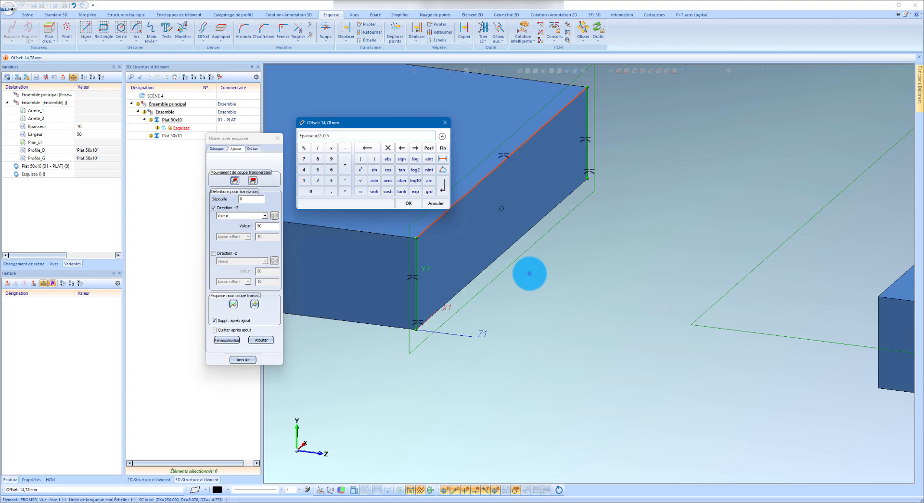
{"action": "left_click", "coordinate": [407, 203]}
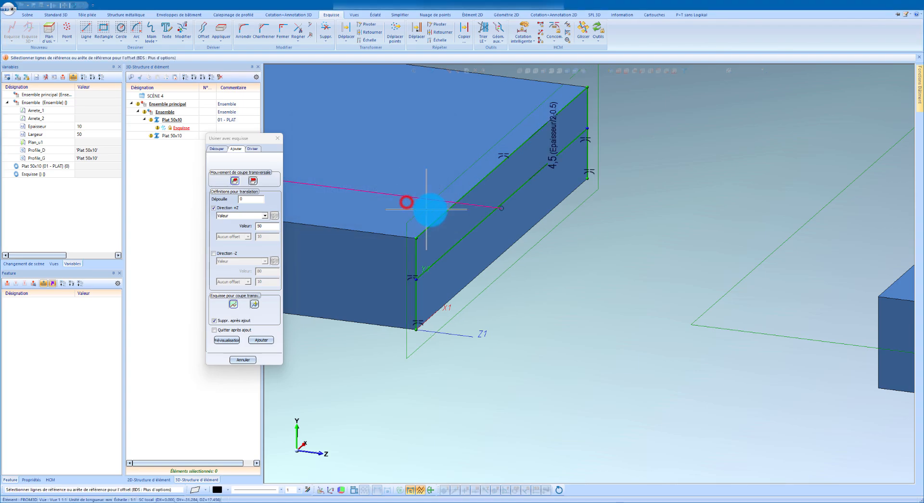
Close both corners at the offset line and add the closed profile by a 50 mm translation in +Z.
{"action": "left_click", "coordinate": [279, 34]}
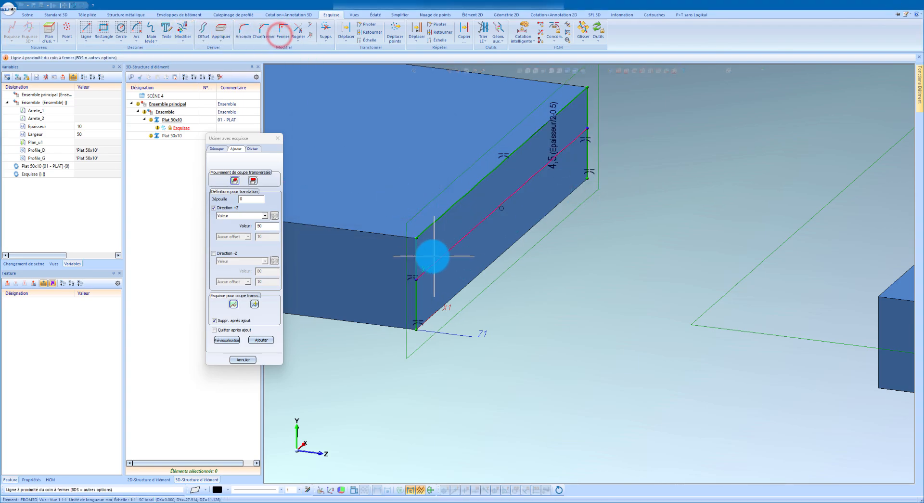
{"action": "left_click", "coordinate": [429, 256]}
{"action": "left_click", "coordinate": [578, 125]}
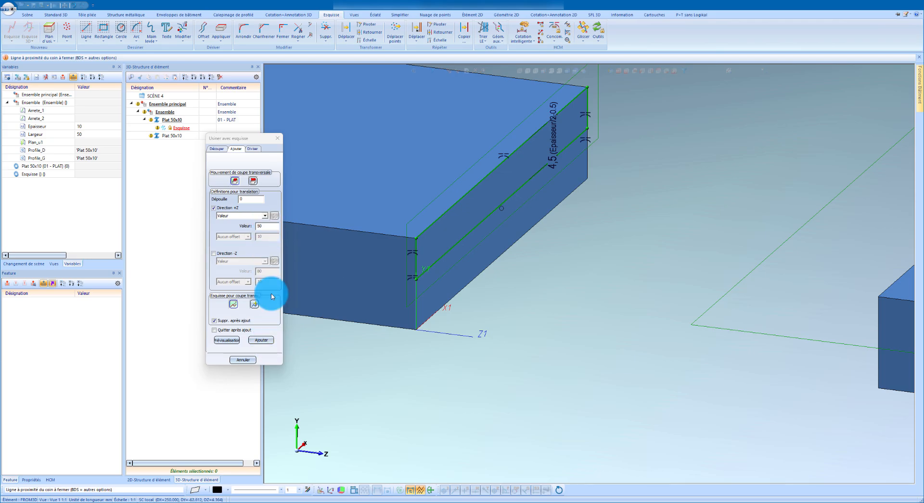
{"action": "left_click", "coordinate": [266, 340]}
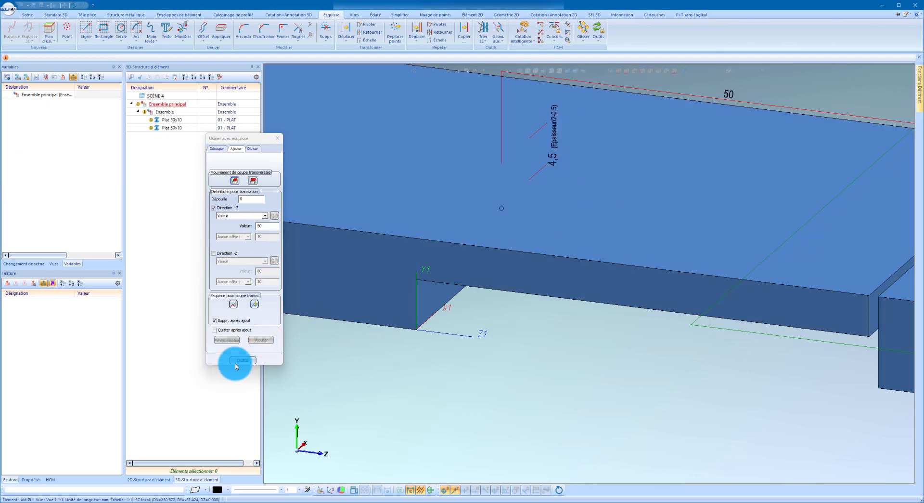
{"action": "left_click", "coordinate": [238, 361]}
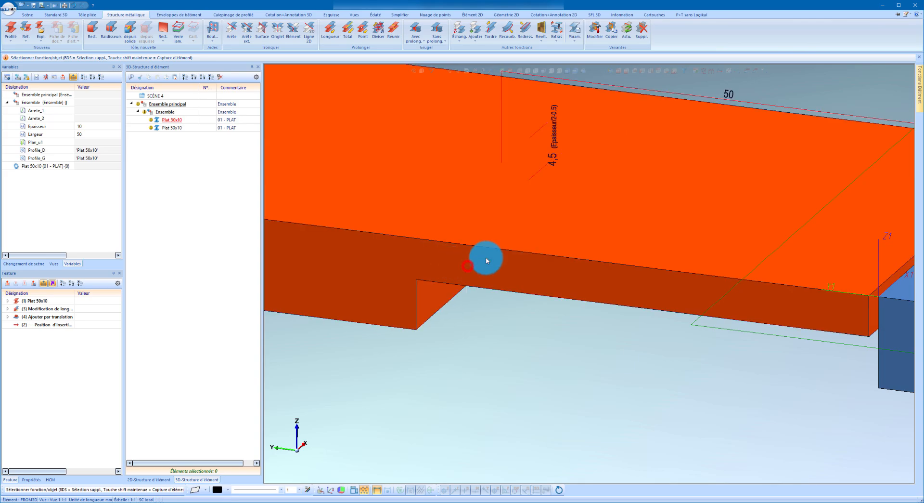
Set the +Z height/depth of the left flat's added translation to the formula Largeur.
{"action": "left_click", "coordinate": [8, 317]}
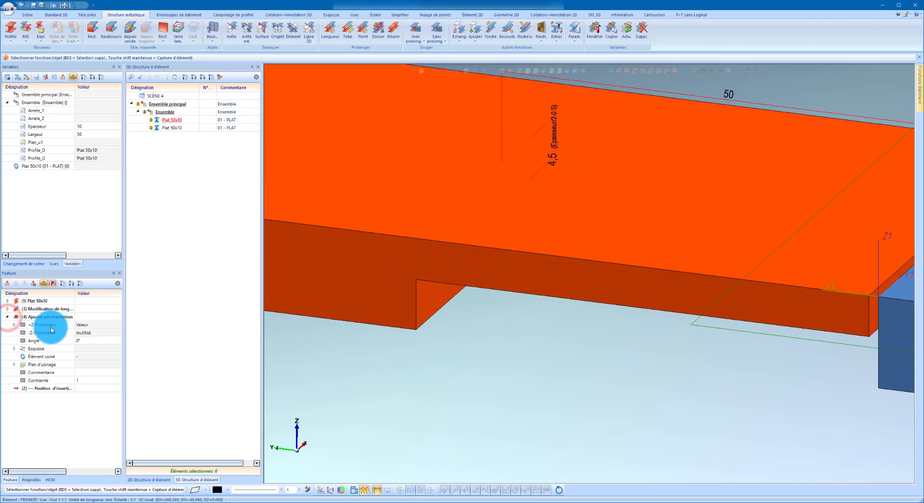
{"action": "left_click", "coordinate": [40, 324]}
{"action": "left_click", "coordinate": [14, 324]}
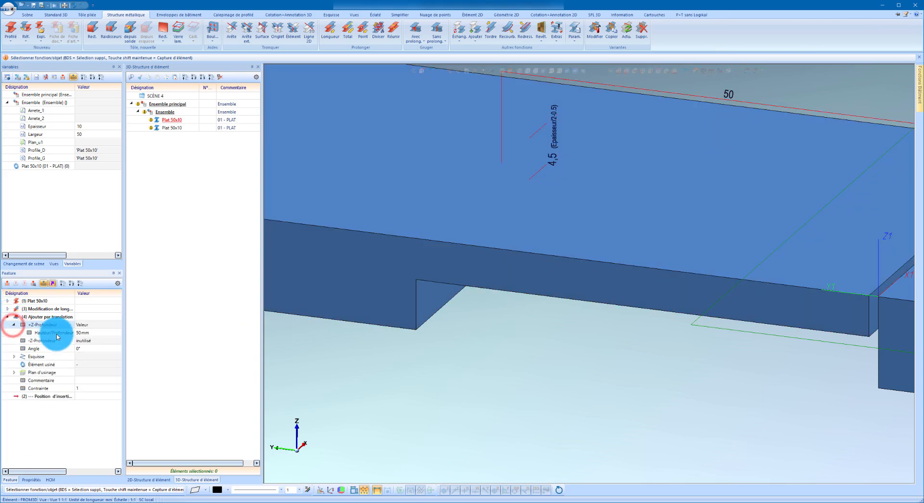
{"action": "left_click", "coordinate": [45, 333]}
{"action": "double_click", "coordinate": [46, 333]}
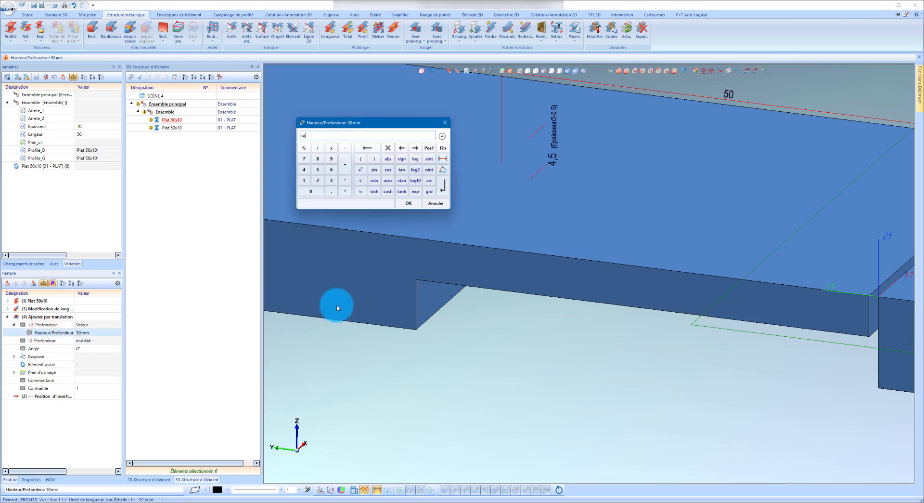
{"action": "key", "text": "Return"}
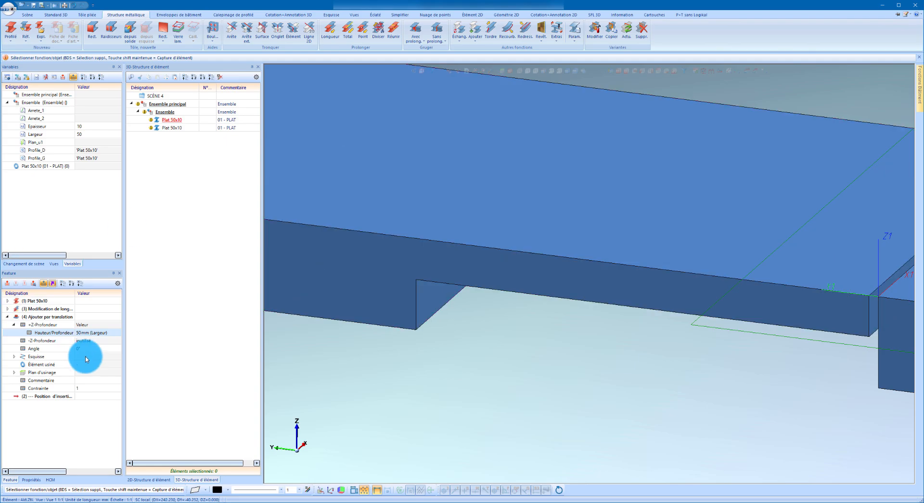
Define the machined element of the left flat's added translation with a formula using its profile variable.
{"action": "left_click", "coordinate": [38, 359]}
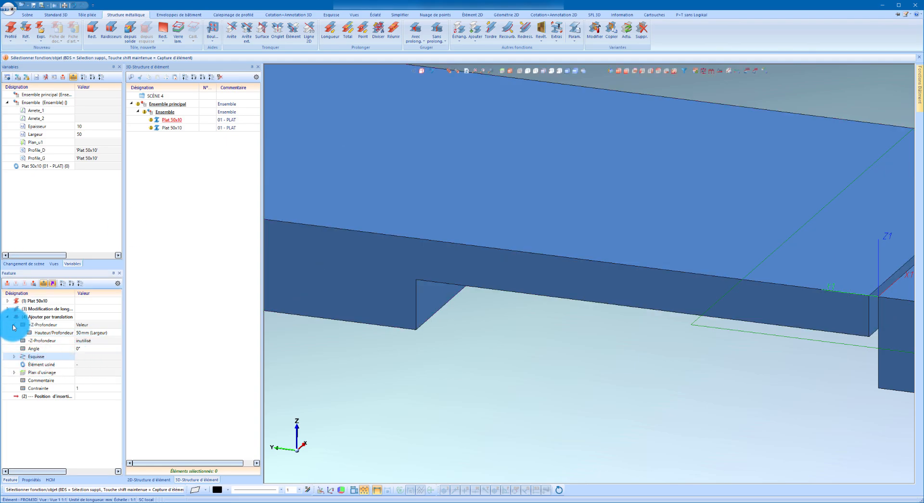
{"action": "left_click", "coordinate": [38, 368]}
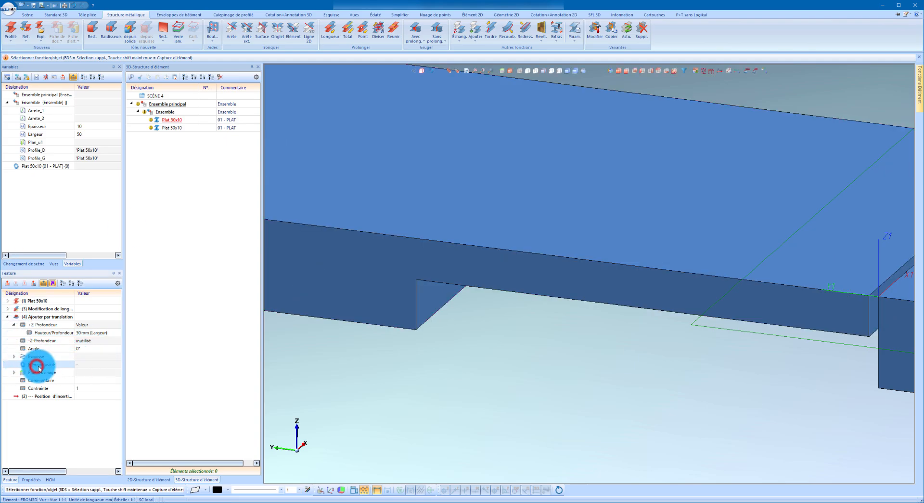
{"action": "right_click", "coordinate": [42, 368]}
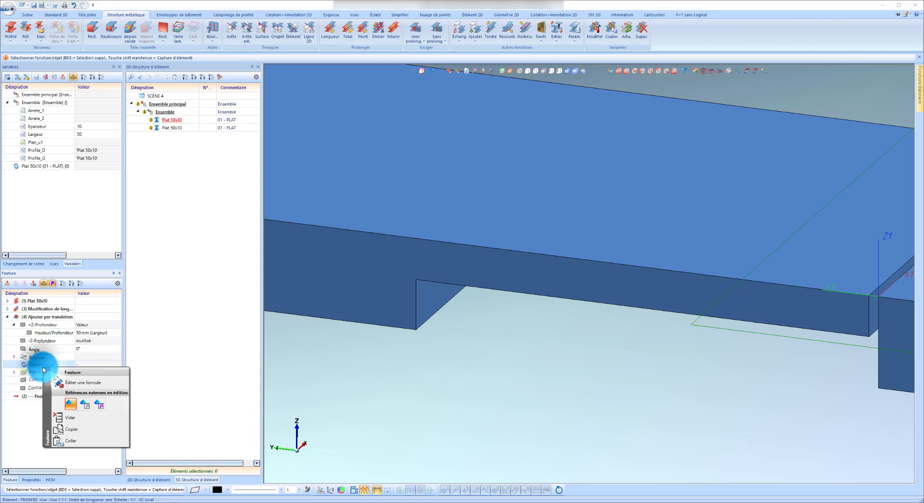
{"action": "left_click", "coordinate": [74, 380]}
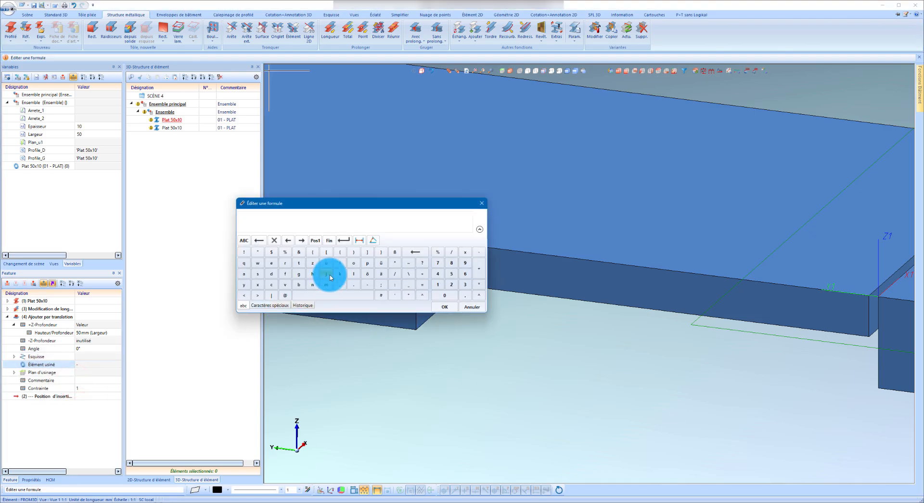
{"action": "type", "text": "Profil"}
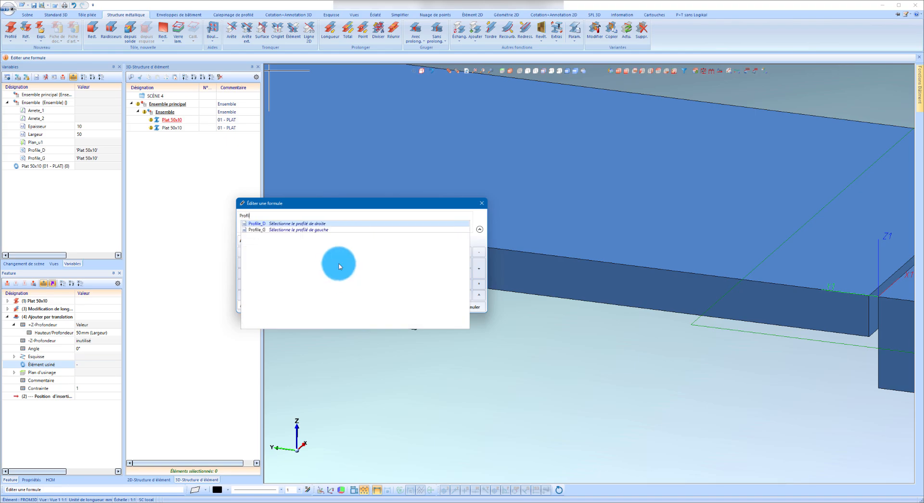
{"action": "left_click", "coordinate": [314, 224]}
{"action": "left_click", "coordinate": [451, 307]}
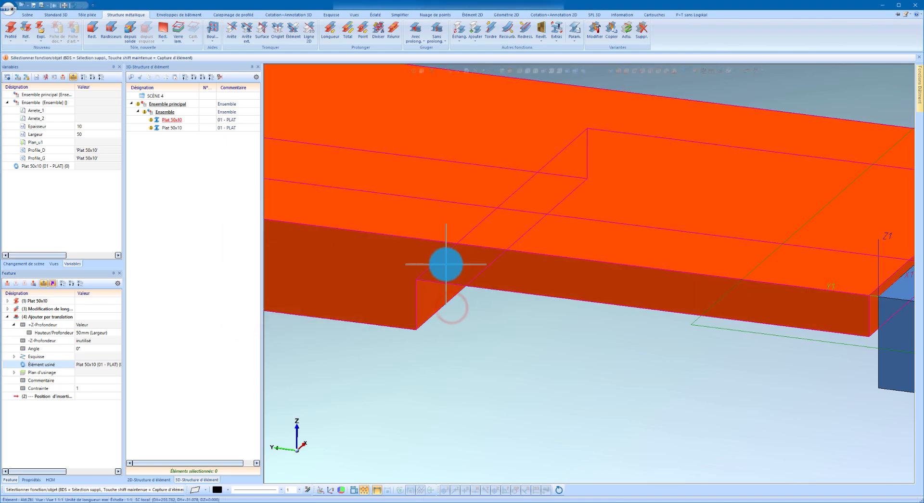
{"action": "left_click", "coordinate": [9, 317]}
Start a sketch-based material addition on the right flat, using its end face as the sketch plane.
{"action": "scroll", "coordinate": [390, 274], "scroll_direction": "down", "scroll_amount": 4}
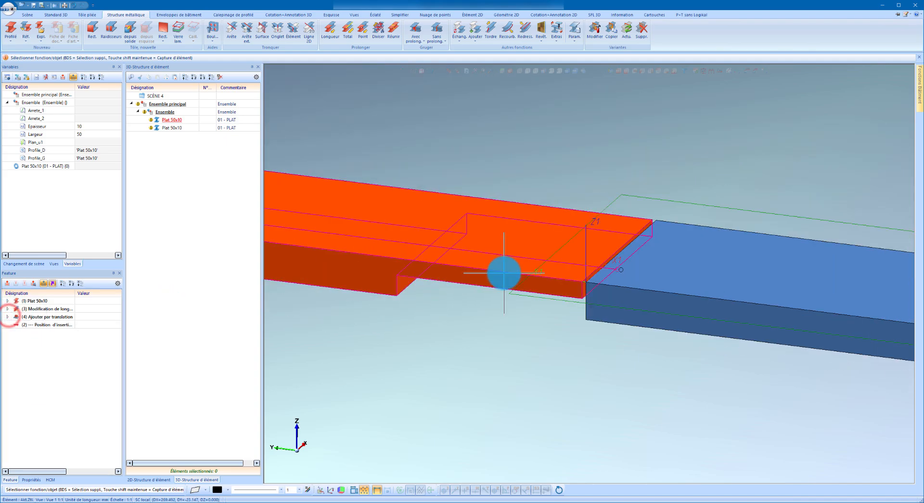
{"action": "scroll", "coordinate": [621, 311], "scroll_direction": "up", "scroll_amount": 4}
{"action": "left_click", "coordinate": [558, 281]}
{"action": "middle_click_drag", "start_coordinate": [559, 283], "coordinate": [604, 269]}
{"action": "scroll", "coordinate": [605, 270], "scroll_direction": "down", "scroll_amount": 3}
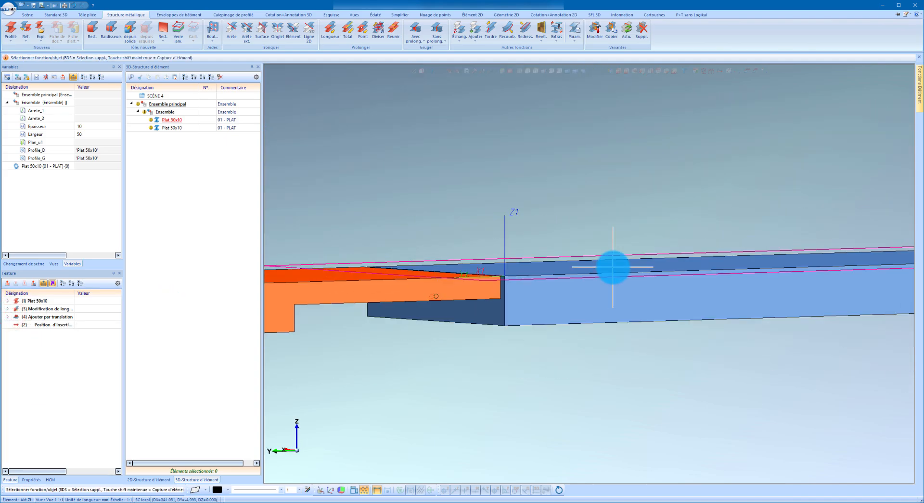
{"action": "scroll", "coordinate": [439, 304], "scroll_direction": "up", "scroll_amount": 4}
{"action": "right_click", "coordinate": [419, 312]}
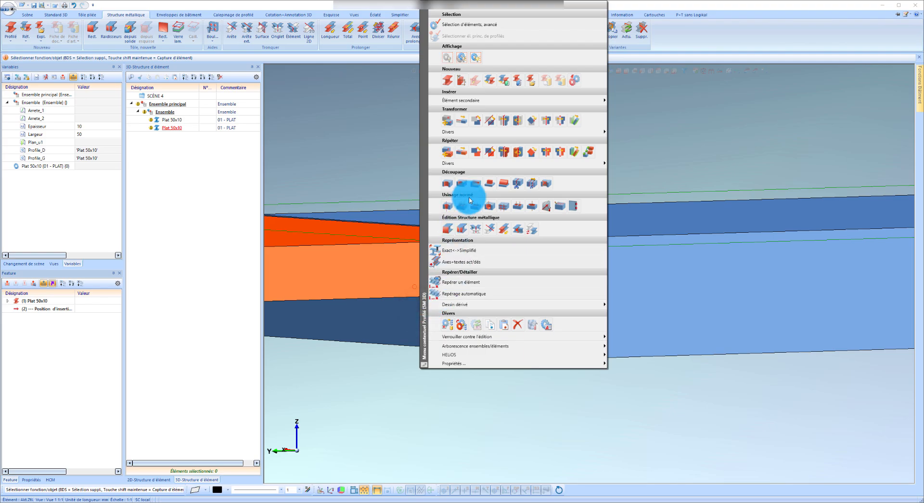
{"action": "left_click", "coordinate": [486, 187]}
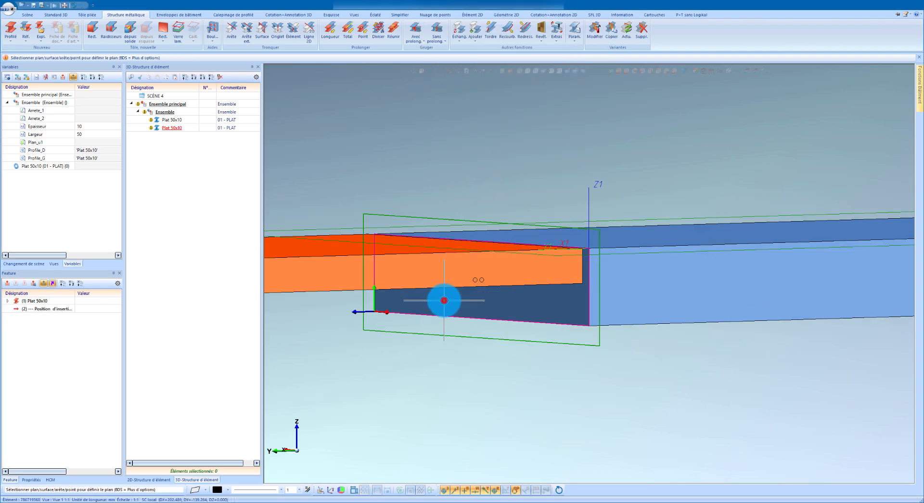
{"action": "left_click", "coordinate": [444, 300]}
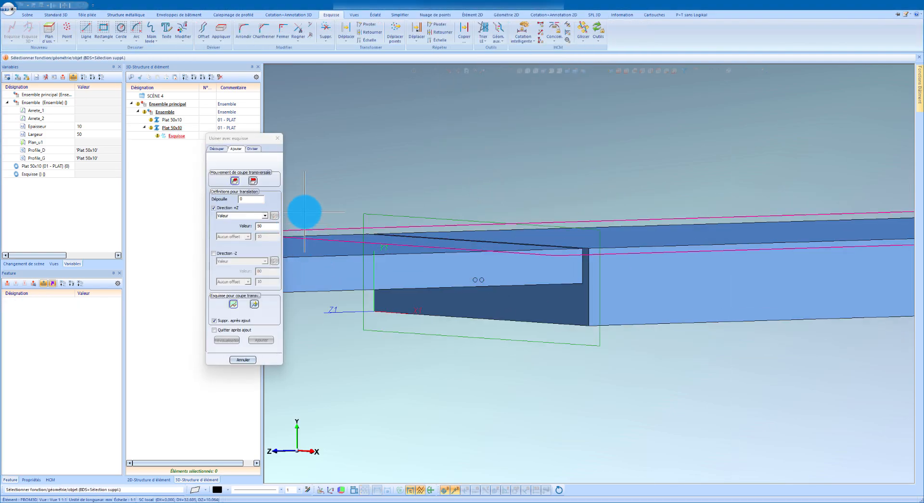
Apply the lower and both side edges of the right flat's end face to the sketch.
{"action": "left_click", "coordinate": [244, 28]}
{"action": "left_click", "coordinate": [538, 320]}
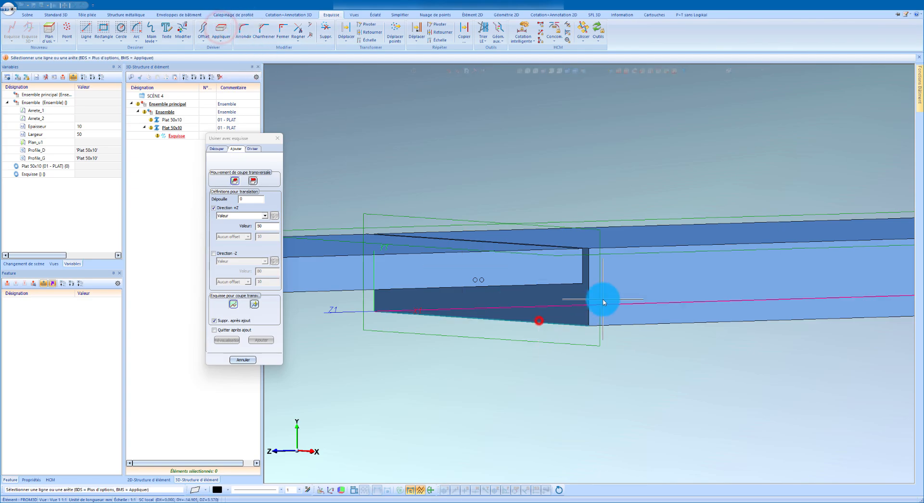
{"action": "left_click", "coordinate": [592, 299]}
{"action": "left_click", "coordinate": [380, 299]}
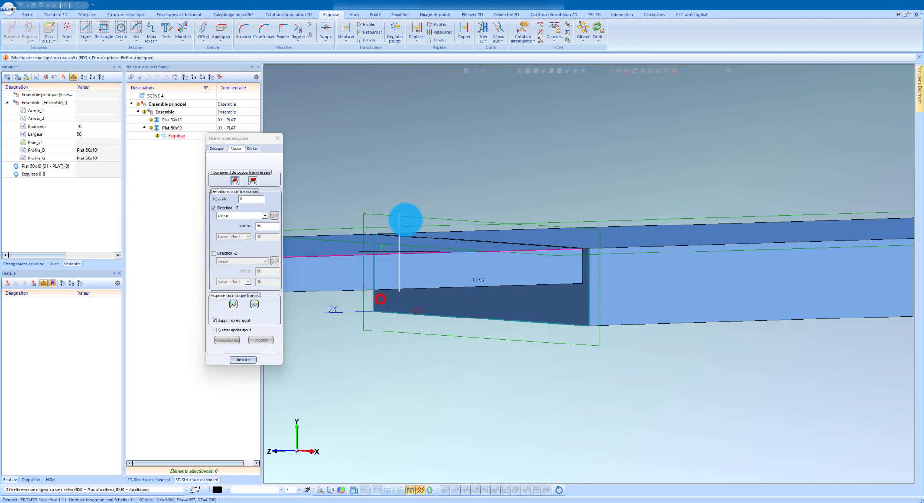
Offset the end-face outline's lower edge upward by the formula Epaisseur/2-0.5.
{"action": "left_click", "coordinate": [205, 29]}
{"action": "left_click", "coordinate": [533, 326]}
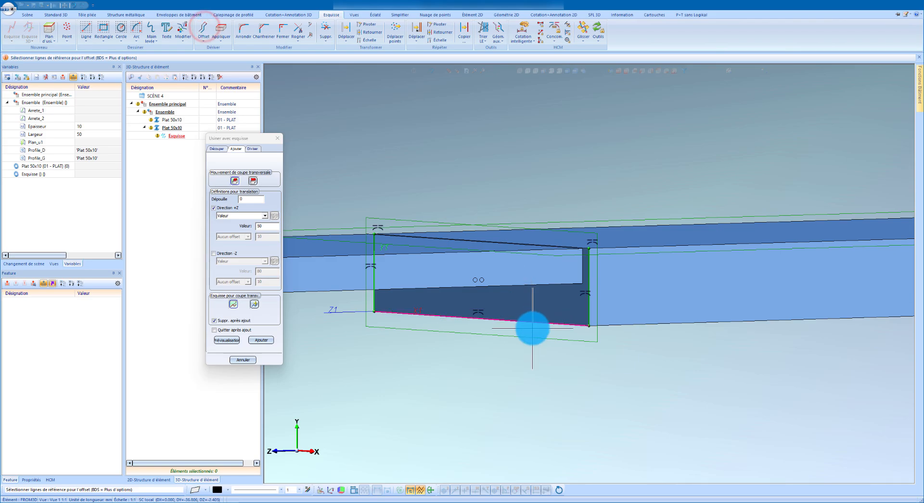
{"action": "left_click", "coordinate": [556, 191]}
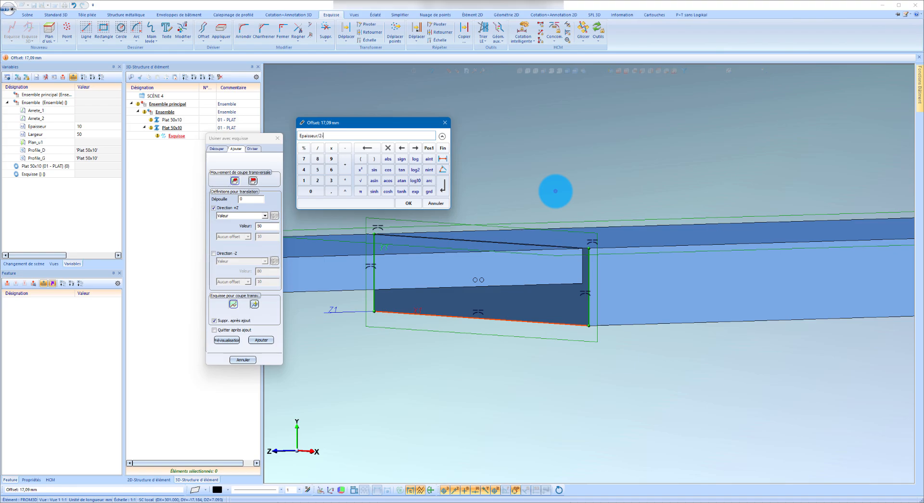
{"action": "key", "text": "Return"}
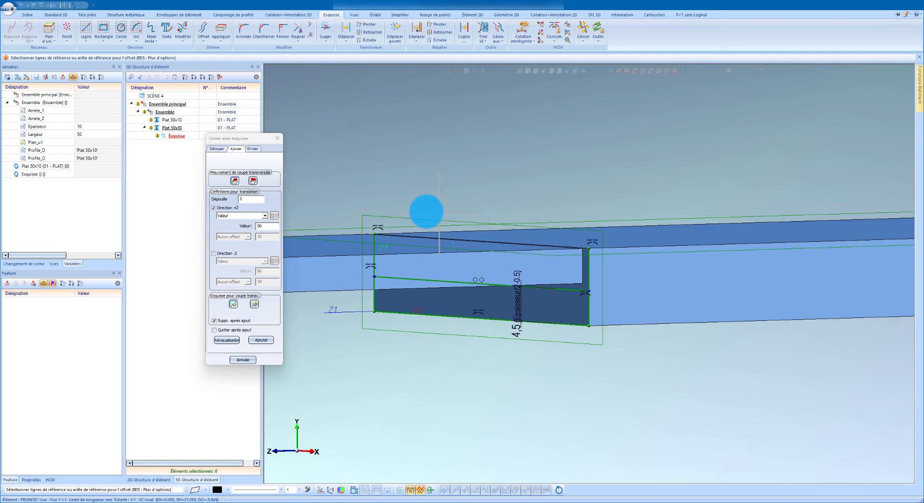
Close both corners at the offset line and add the profile to the right flat by a 50 mm translation in +Z.
{"action": "left_click", "coordinate": [280, 25]}
{"action": "left_click", "coordinate": [382, 276]}
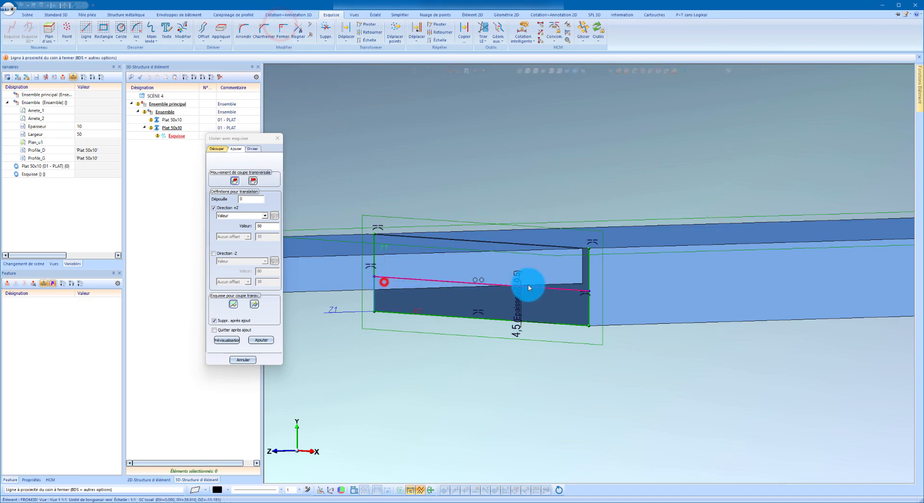
{"action": "left_click", "coordinate": [573, 300]}
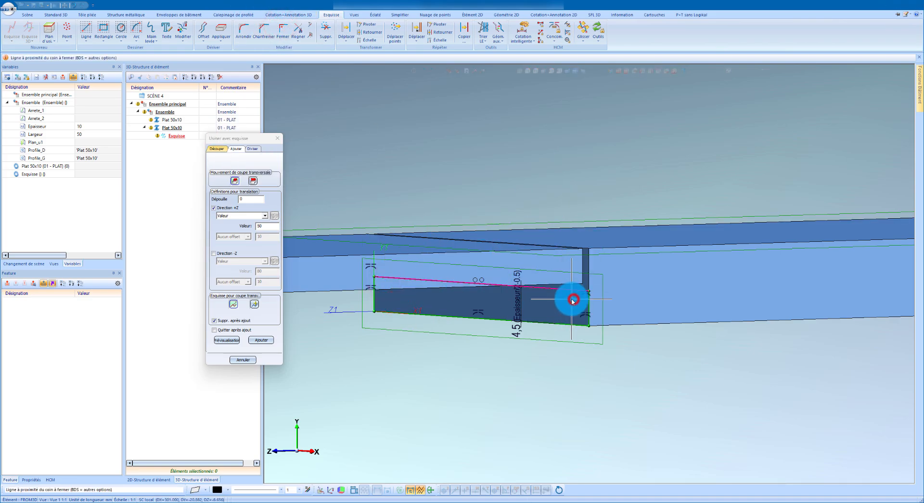
{"action": "left_click", "coordinate": [262, 340]}
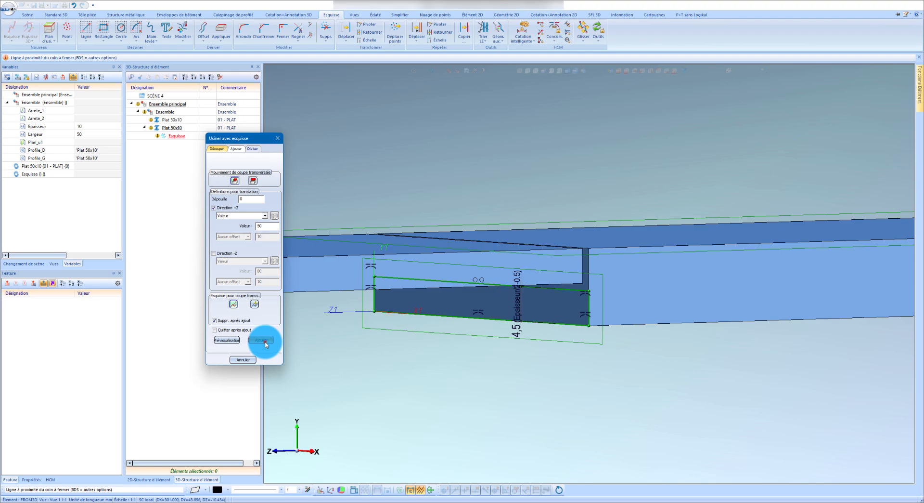
{"action": "left_click", "coordinate": [240, 363]}
Assign the right flat as its added translation's machined element and link that element to the formula Profile_D.
{"action": "scroll", "coordinate": [581, 300], "scroll_direction": "down", "scroll_amount": 3}
{"action": "scroll", "coordinate": [458, 312], "scroll_direction": "up", "scroll_amount": 1}
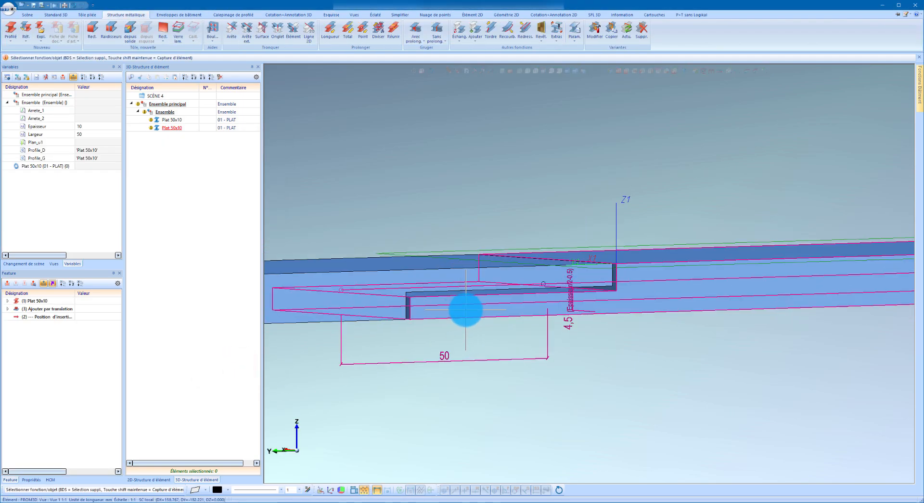
{"action": "middle_click_drag", "start_coordinate": [466, 310], "coordinate": [414, 311]}
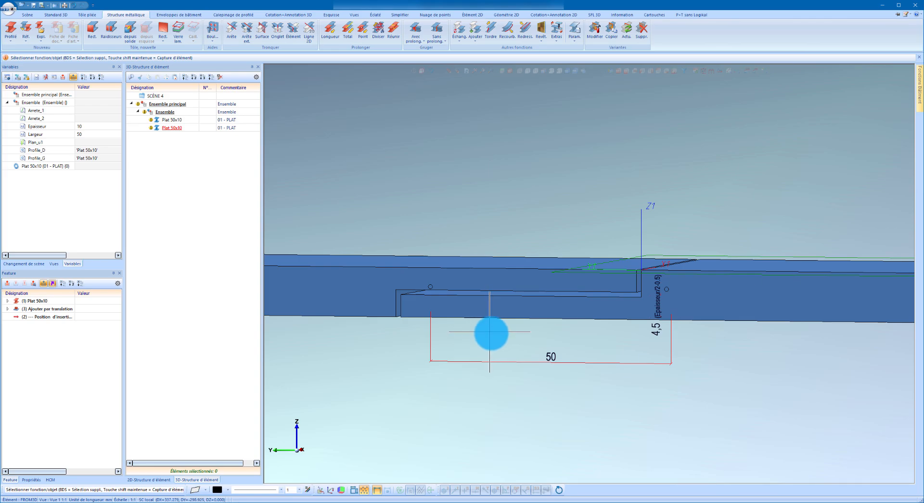
{"action": "left_click", "coordinate": [35, 309]}
{"action": "left_click", "coordinate": [8, 309]}
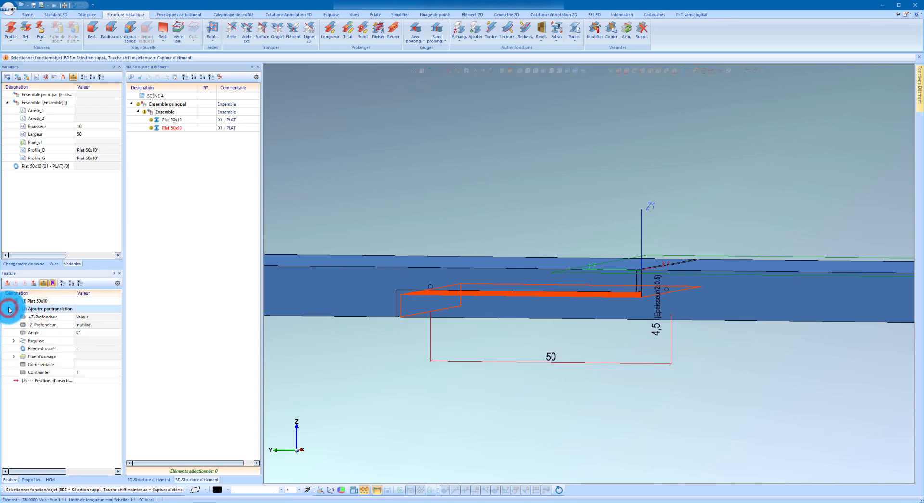
{"action": "left_click", "coordinate": [39, 348]}
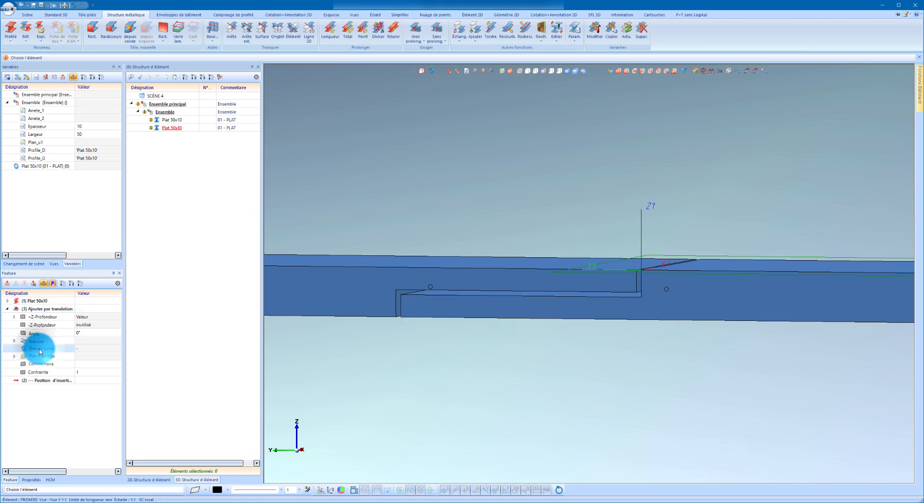
{"action": "left_click", "coordinate": [520, 309]}
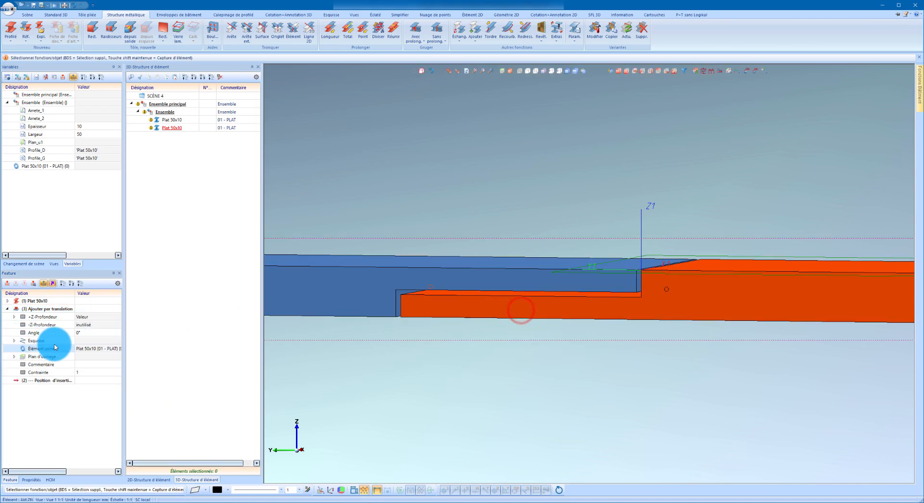
{"action": "right_click", "coordinate": [55, 347]}
{"action": "left_click", "coordinate": [86, 365]}
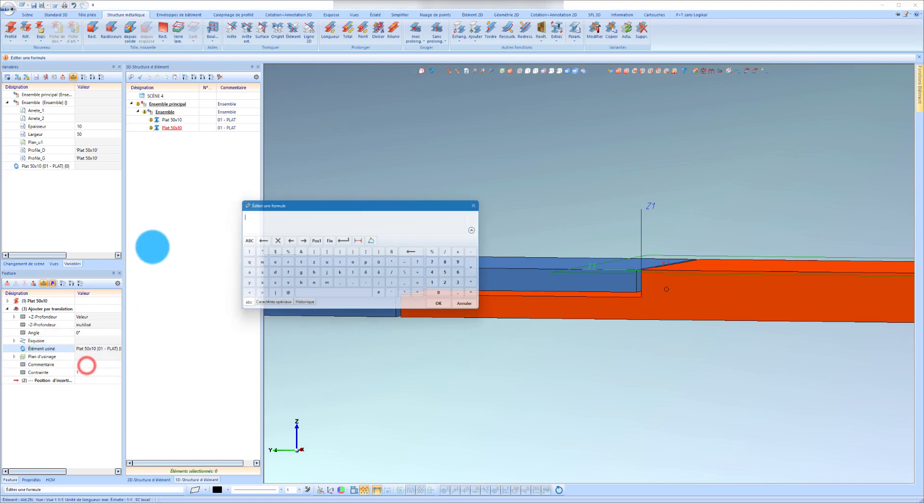
{"action": "type", "text": "Profil"}
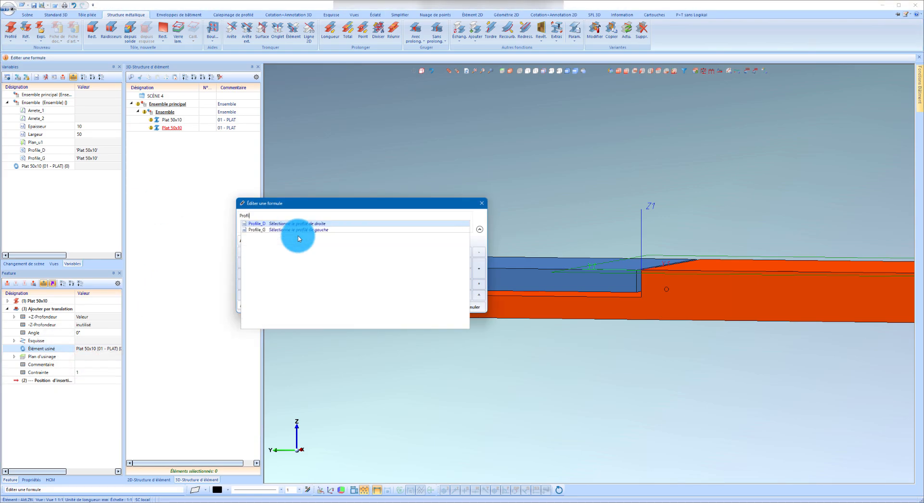
{"action": "key", "text": "Return"}
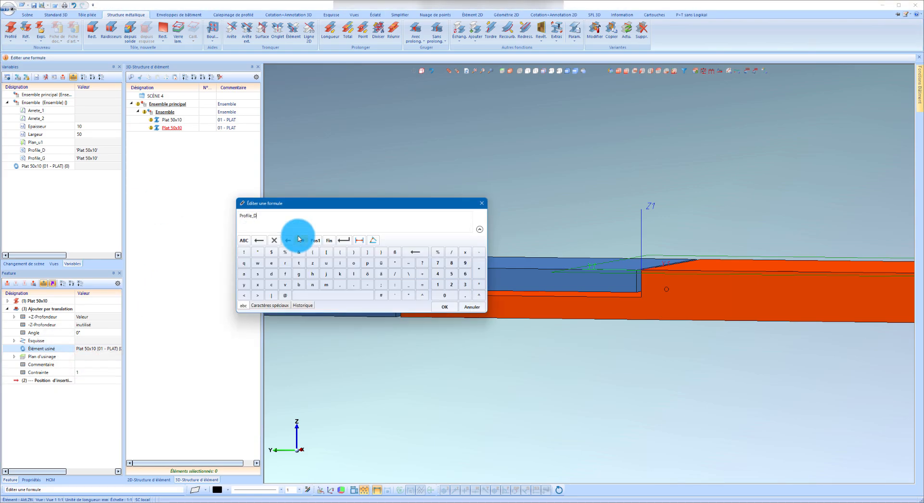
{"action": "left_click", "coordinate": [444, 308]}
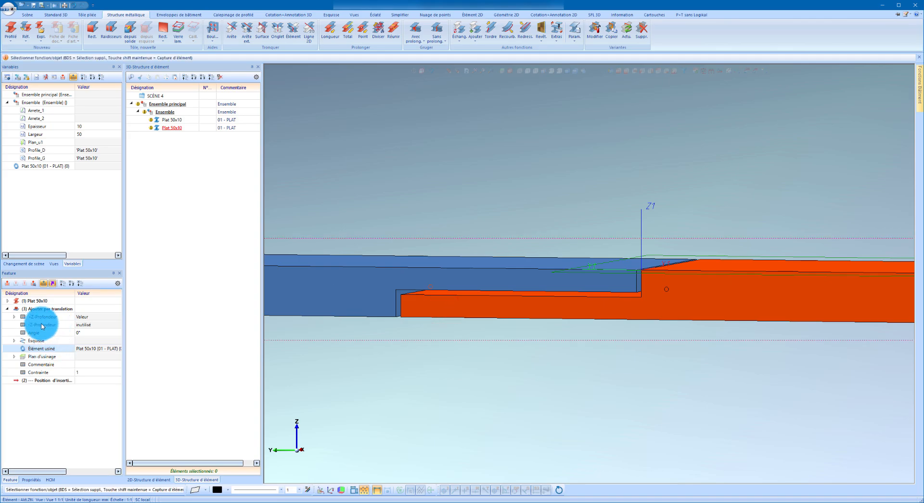
Set the +Z height/depth of the right flat's added translation to the formula Largeur.
{"action": "left_click", "coordinate": [14, 316]}
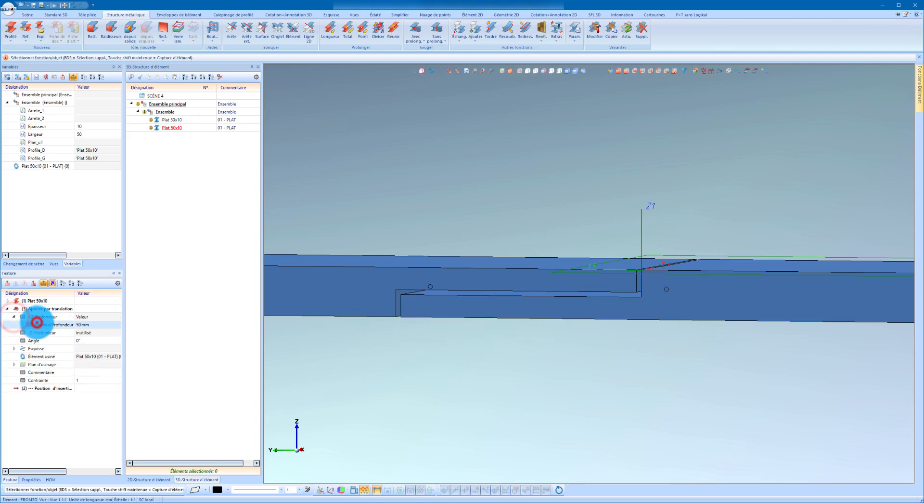
{"action": "double_click", "coordinate": [36, 324]}
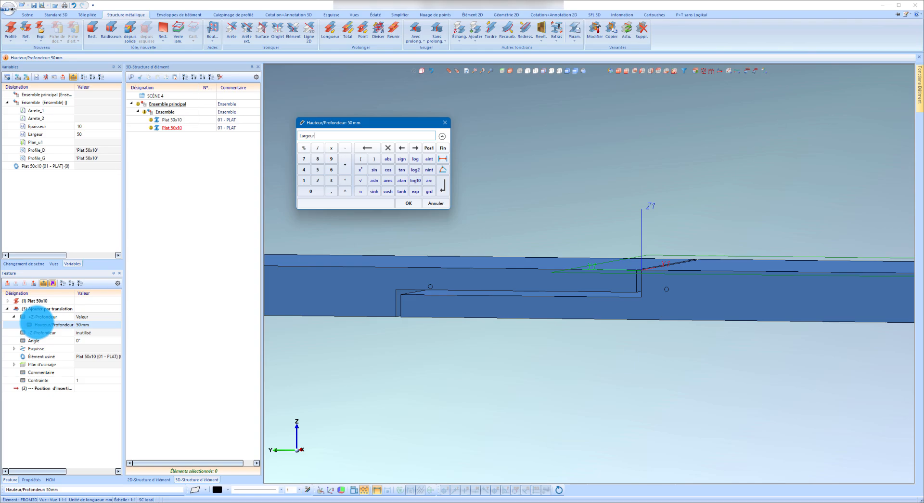
{"action": "type", "text": "Largeur"}
{"action": "key", "text": "Return"}
{"action": "left_click", "coordinate": [8, 311]}
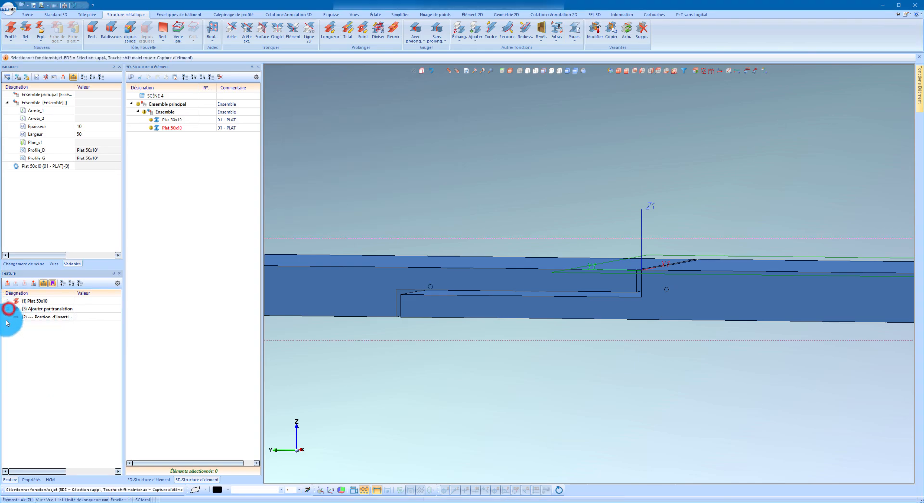
Start creating a design variant from the Ensemble sub-assembly that contains both Plat 50x10 flats.
{"action": "left_click", "coordinate": [41, 316]}
{"action": "mouse_move", "coordinate": [660, 289]}
{"action": "middle_mouse_down"}
{"action": "mouse_move", "coordinate": [673, 300]}
{"action": "mouse_move", "coordinate": [655, 297]}
{"action": "middle_mouse_up"}
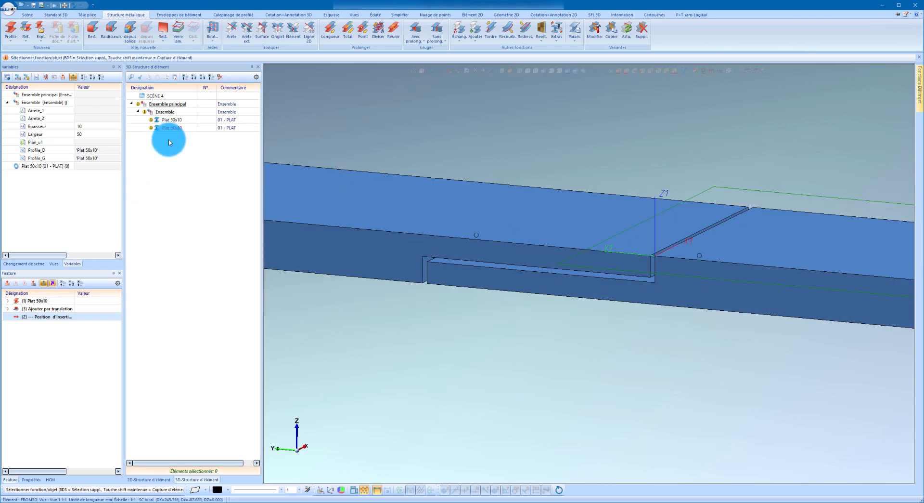
{"action": "left_click", "coordinate": [168, 112]}
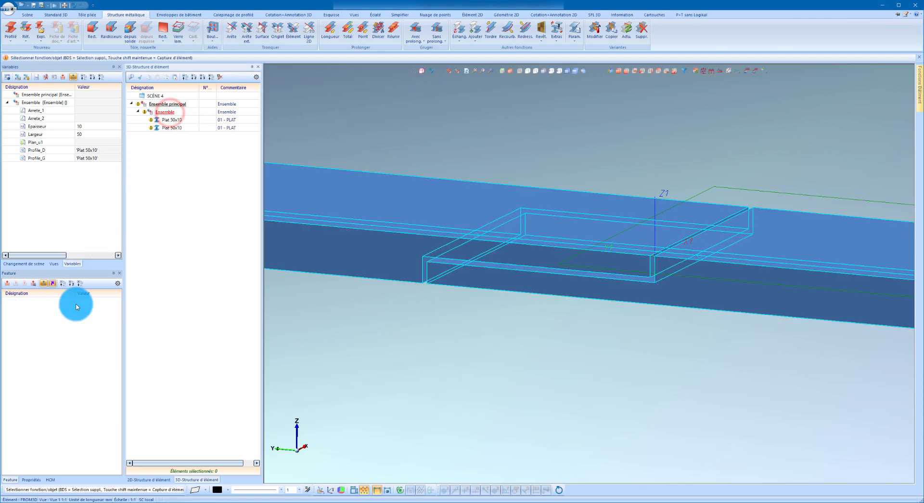
{"action": "right_click", "coordinate": [58, 356]}
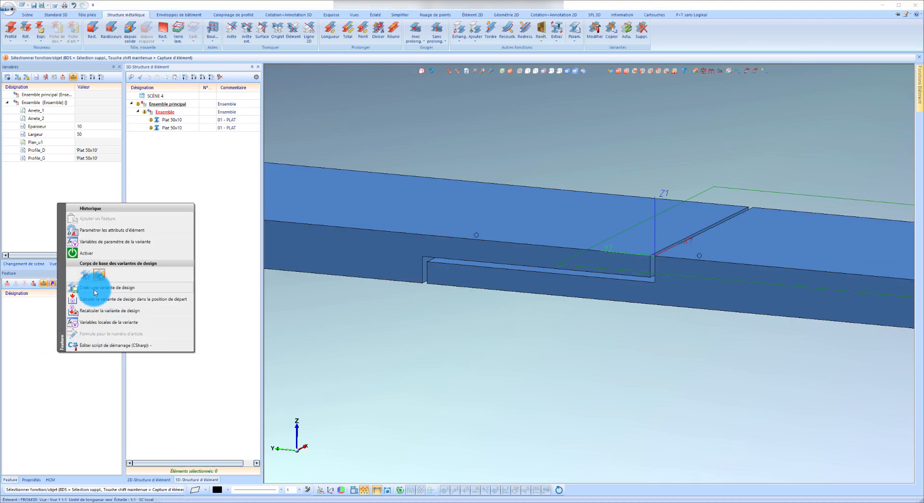
{"action": "left_click", "coordinate": [113, 289]}
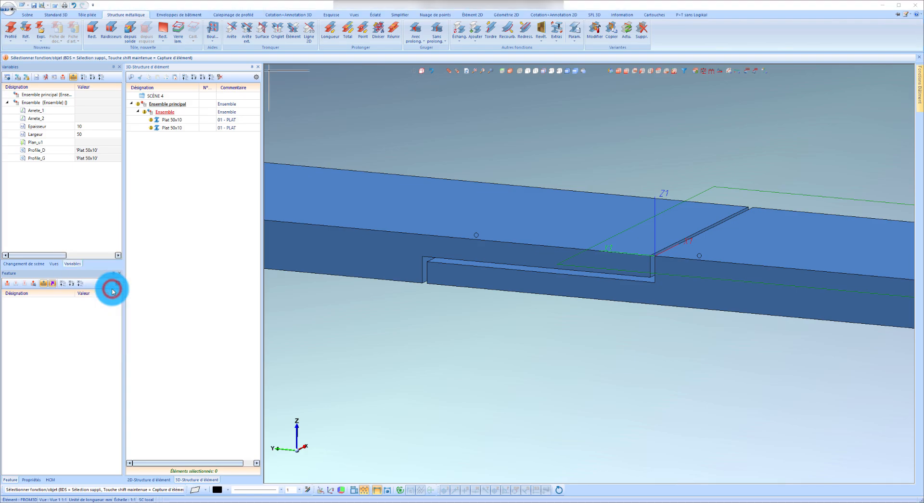
{"action": "left_click_drag", "start_coordinate": [341, 243], "coordinate": [331, 157]}
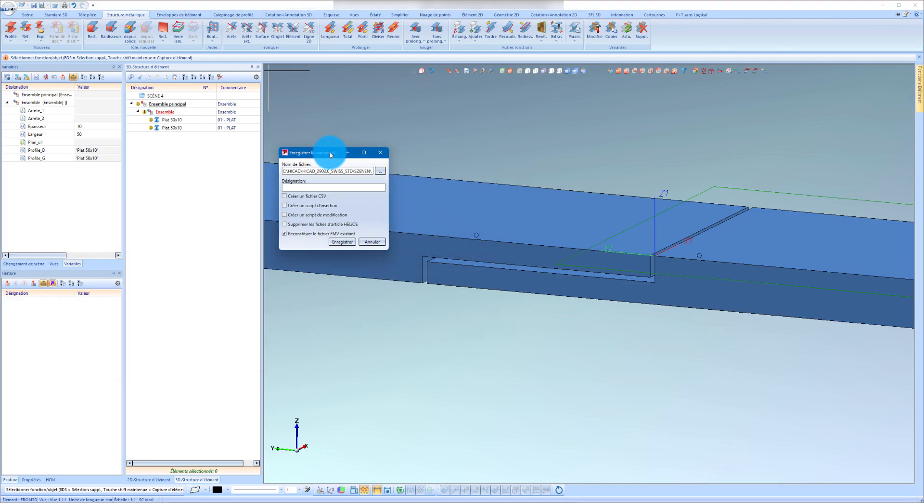
{"action": "left_click_drag", "start_coordinate": [387, 184], "coordinate": [423, 180]}
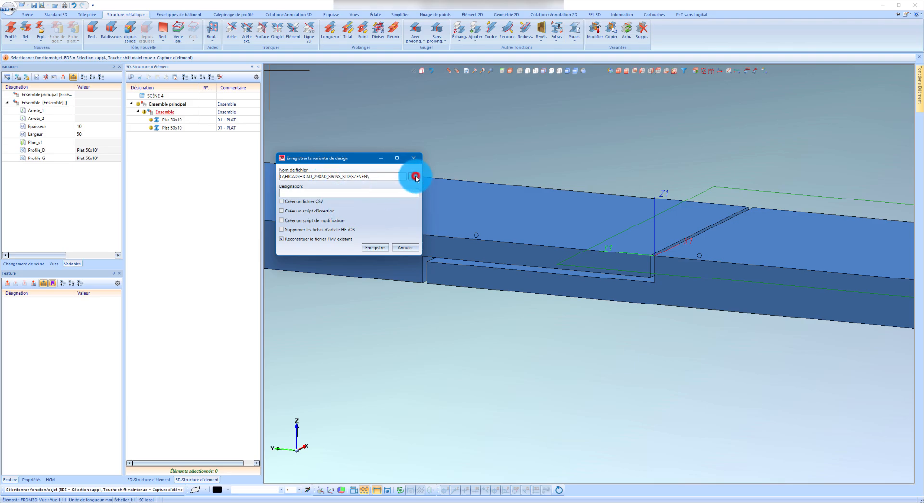
Save the design variant as MACRO_MIFER in the Nouveau dossier folder, with a designation, a CSV file, an insertion script and a modification script.
{"action": "left_click", "coordinate": [416, 177]}
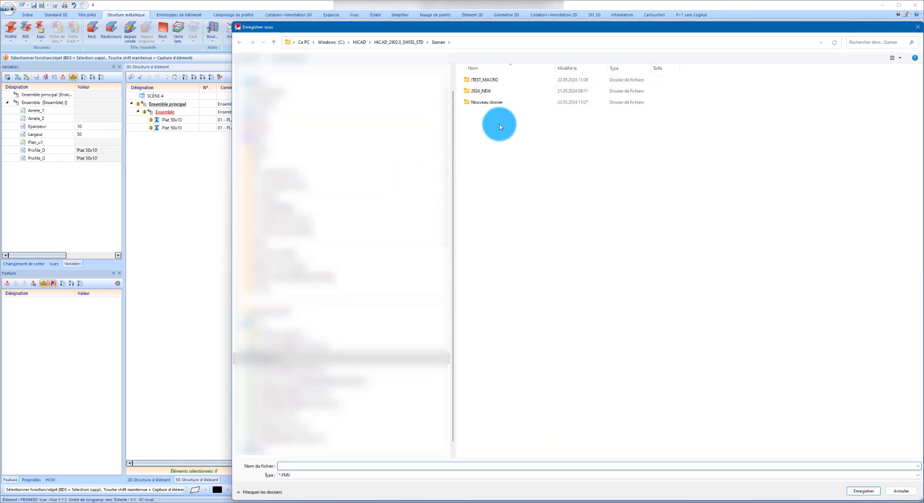
{"action": "double_click", "coordinate": [487, 102]}
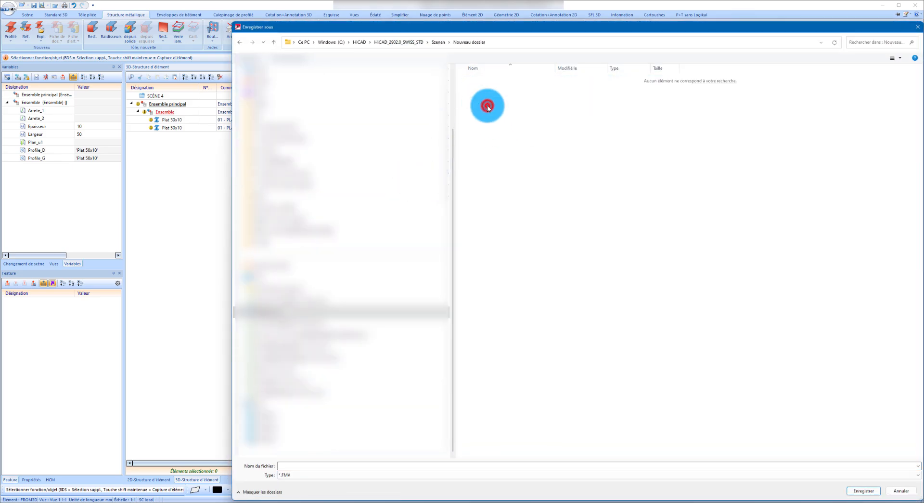
{"action": "left_click", "coordinate": [363, 464]}
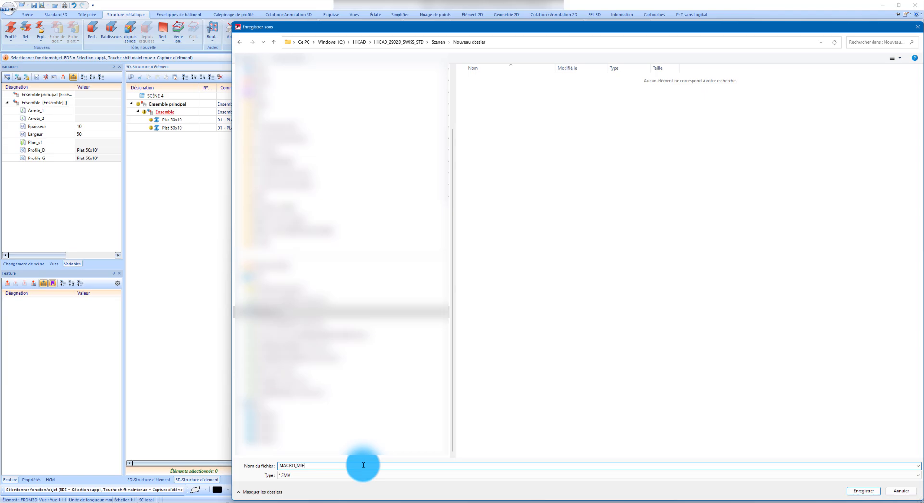
{"action": "key", "text": "Return"}
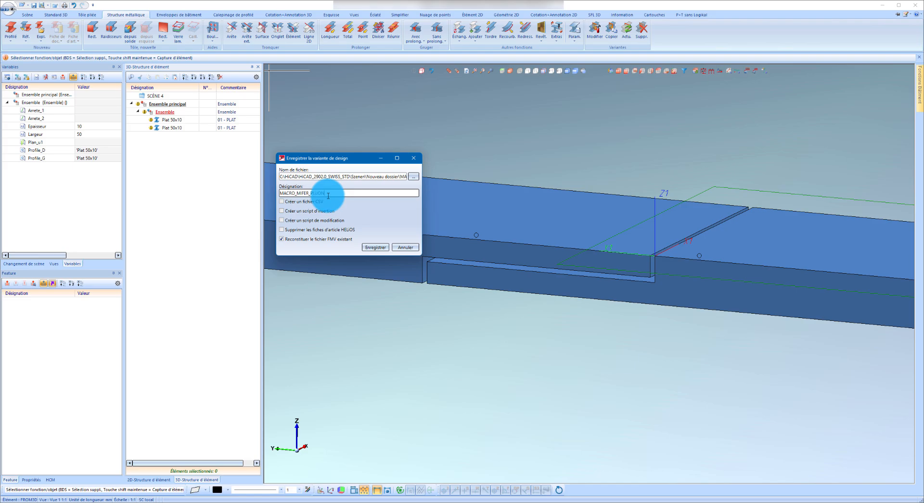
{"action": "left_click", "coordinate": [303, 220]}
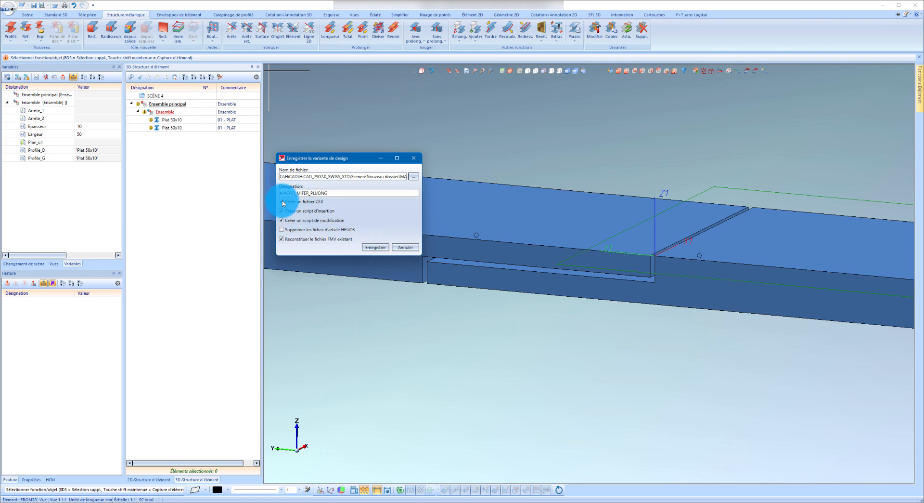
{"action": "left_click", "coordinate": [370, 248]}
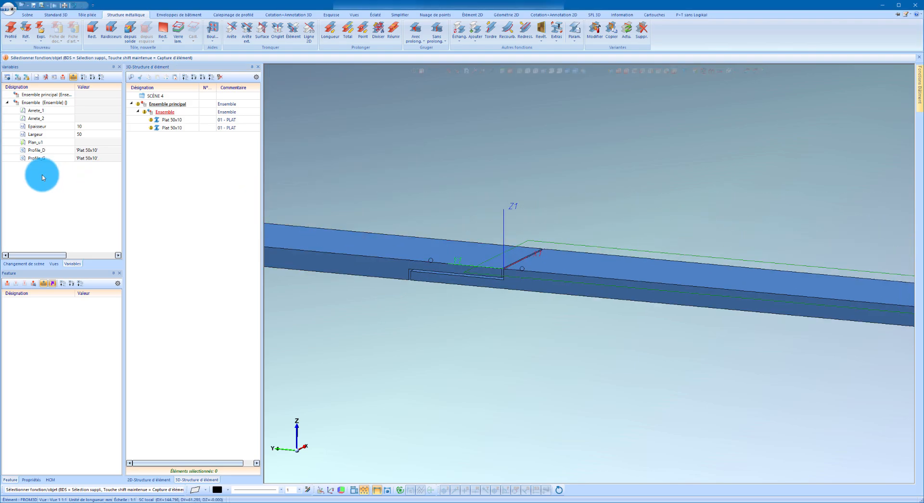
Create a new empty scene for testing the variant and place its main assembly in it.
{"action": "left_click", "coordinate": [24, 263]}
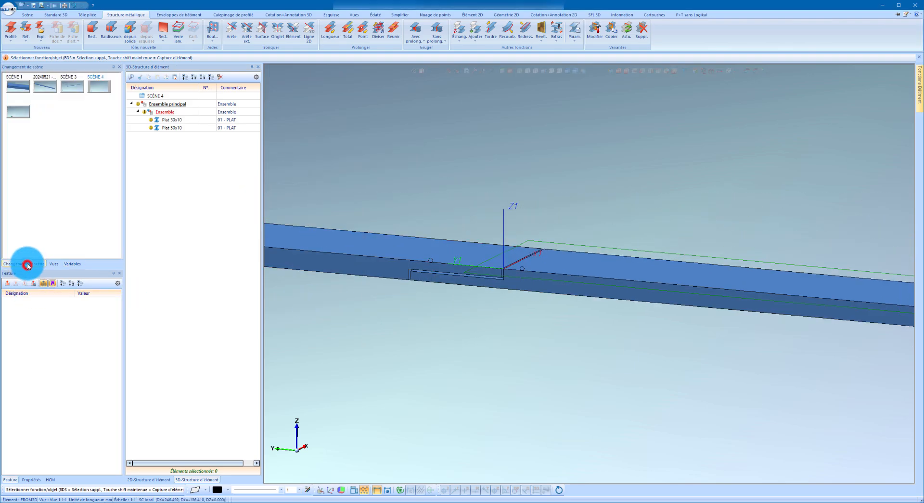
{"action": "left_click", "coordinate": [15, 116]}
{"action": "left_click", "coordinate": [27, 15]}
{"action": "left_click", "coordinate": [29, 30]}
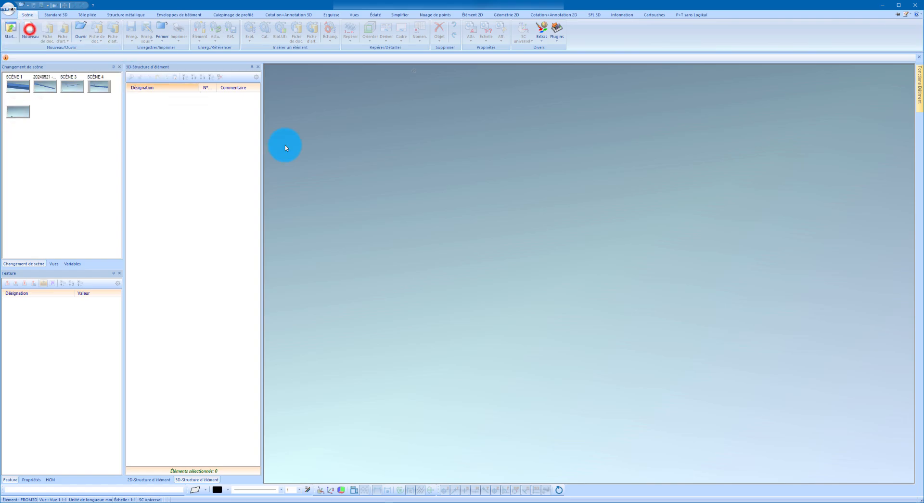
{"action": "left_click", "coordinate": [521, 300]}
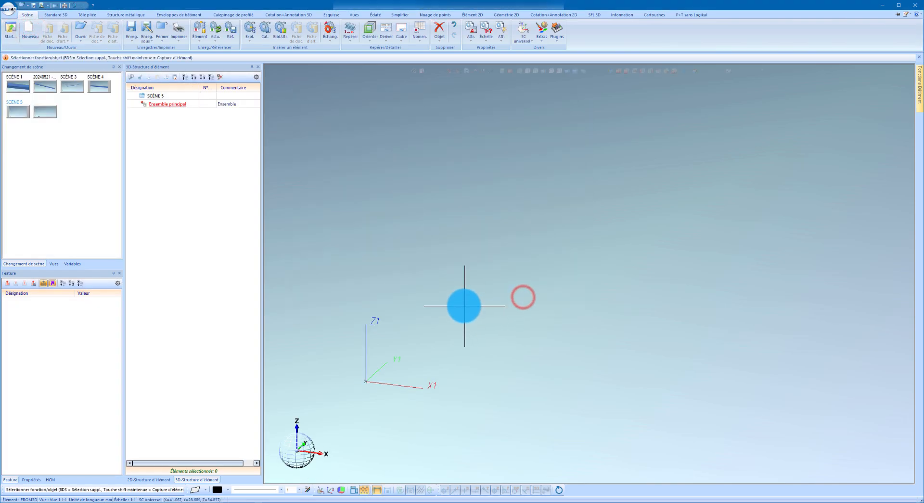
Start a new profile and choose Plat 60x15 from the 01 - PLAT Acier/Inox catalogue.
{"action": "right_click", "coordinate": [368, 229]}
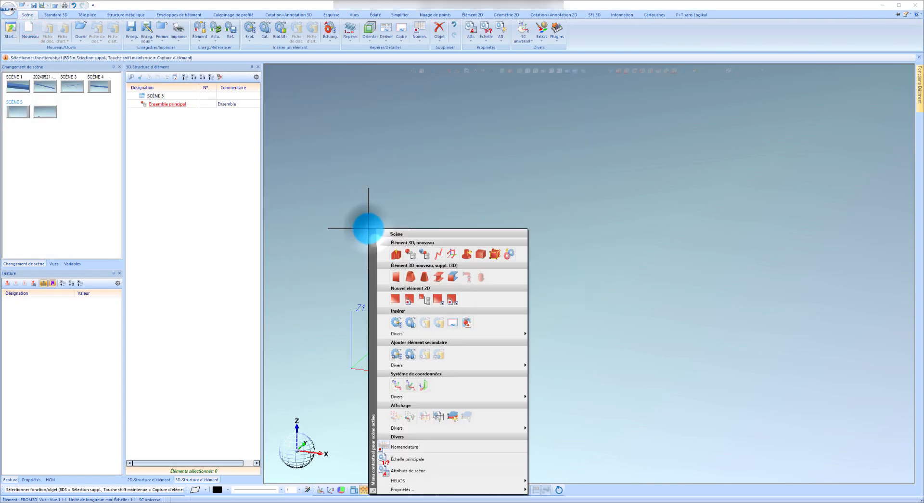
{"action": "left_click", "coordinate": [436, 273]}
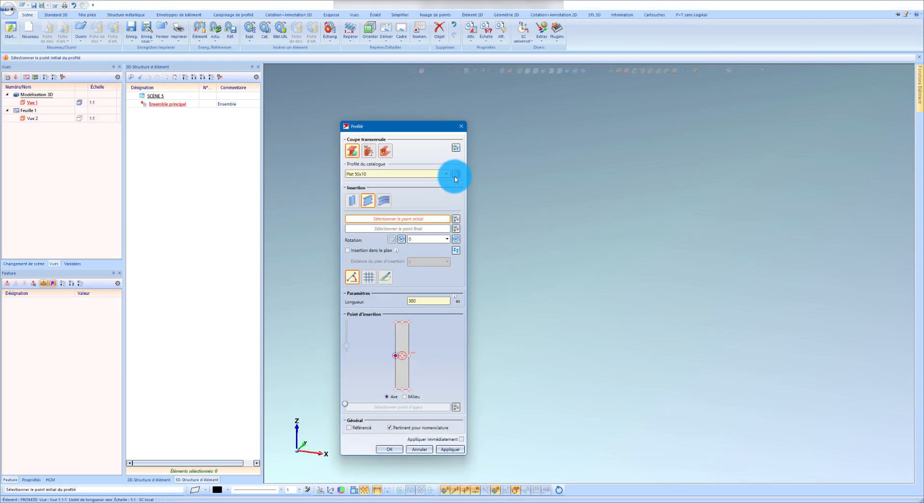
{"action": "left_click", "coordinate": [456, 173]}
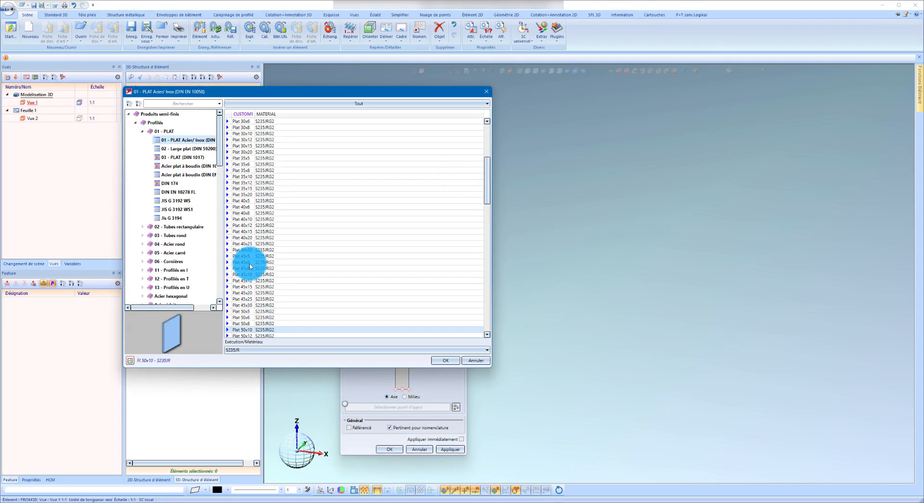
{"action": "left_click", "coordinate": [259, 305]}
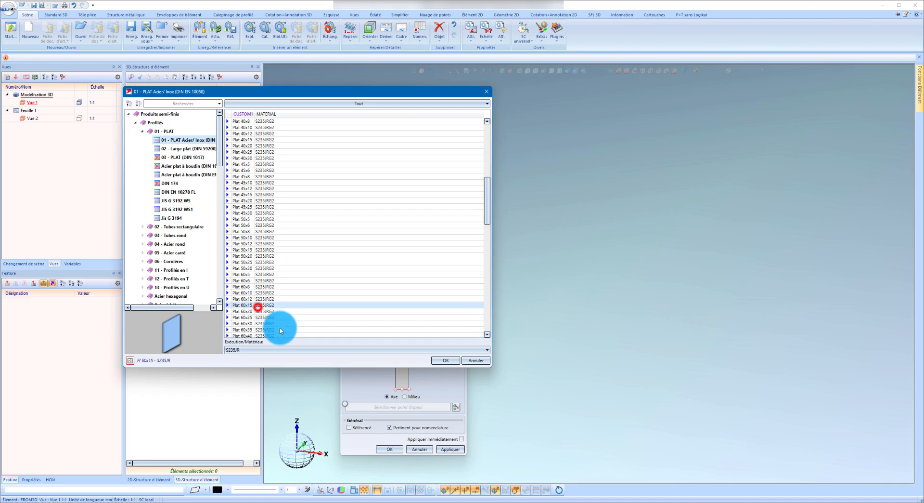
{"action": "left_click", "coordinate": [445, 360]}
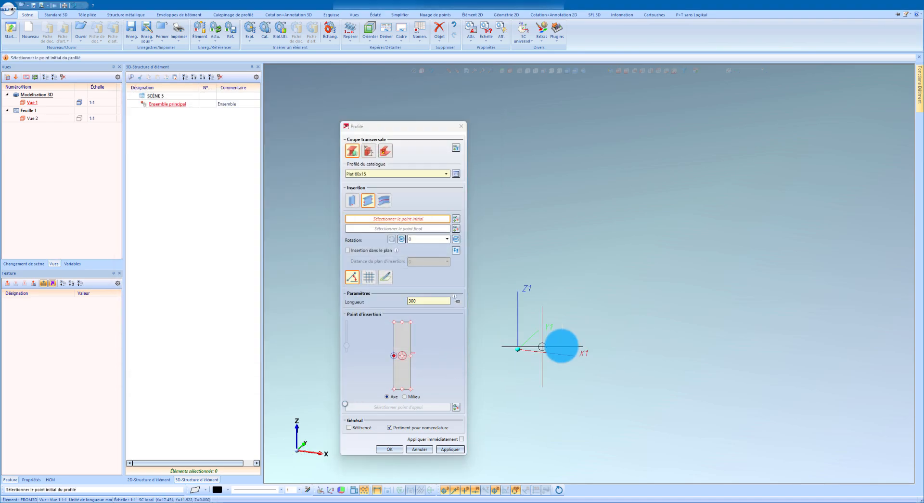
Place the flat from the coordinate origin along X with a length of 350 mm and a 90° rotation.
{"action": "left_click", "coordinate": [518, 348]}
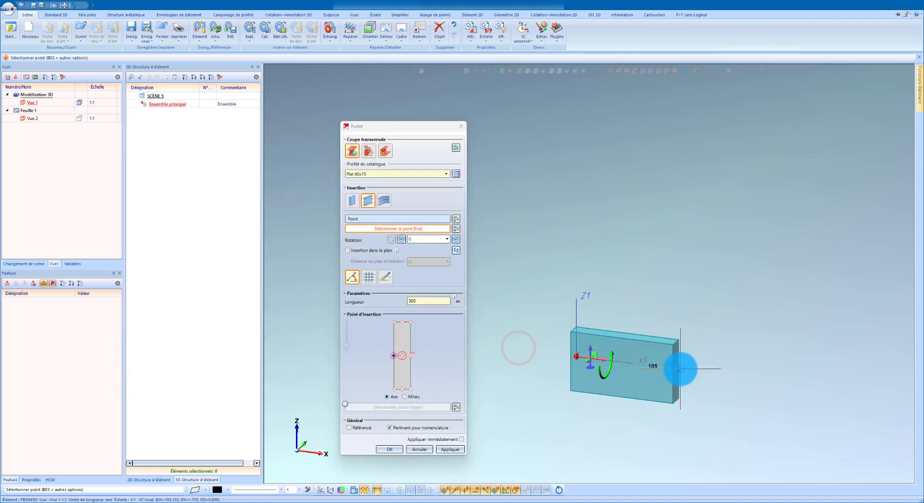
{"action": "type", "text": "350"}
{"action": "key", "text": "Return"}
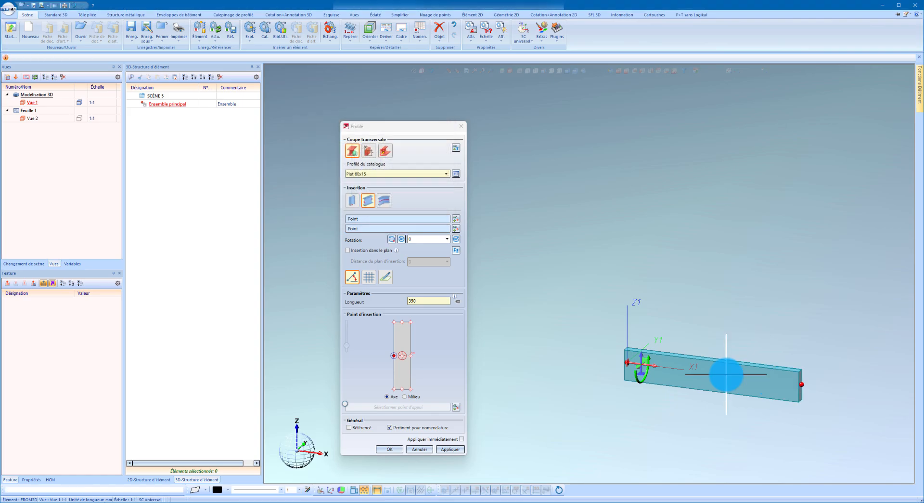
{"action": "left_click", "coordinate": [456, 240]}
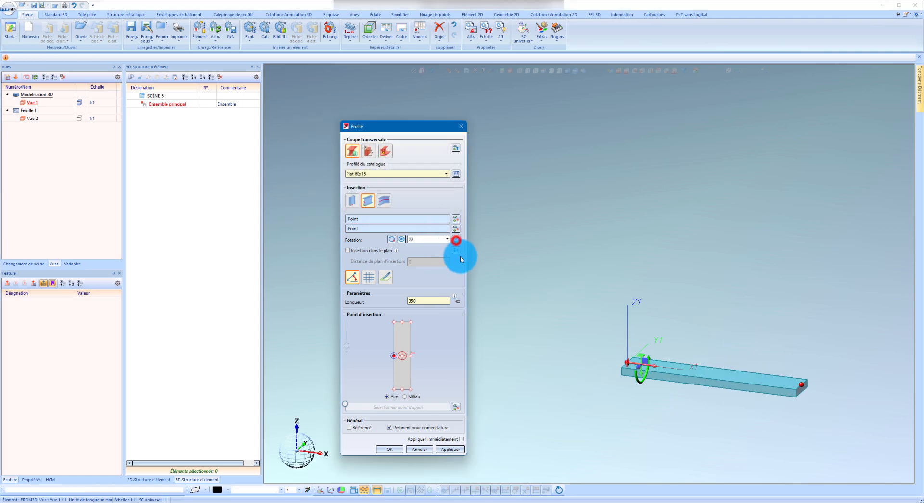
{"action": "left_click", "coordinate": [450, 449]}
{"action": "left_click", "coordinate": [390, 449]}
Repeat the flat once along its long upper edge at a distance of 350+1 mm.
{"action": "scroll", "coordinate": [648, 376], "scroll_direction": "up", "scroll_amount": 3}
{"action": "right_click", "coordinate": [651, 369]}
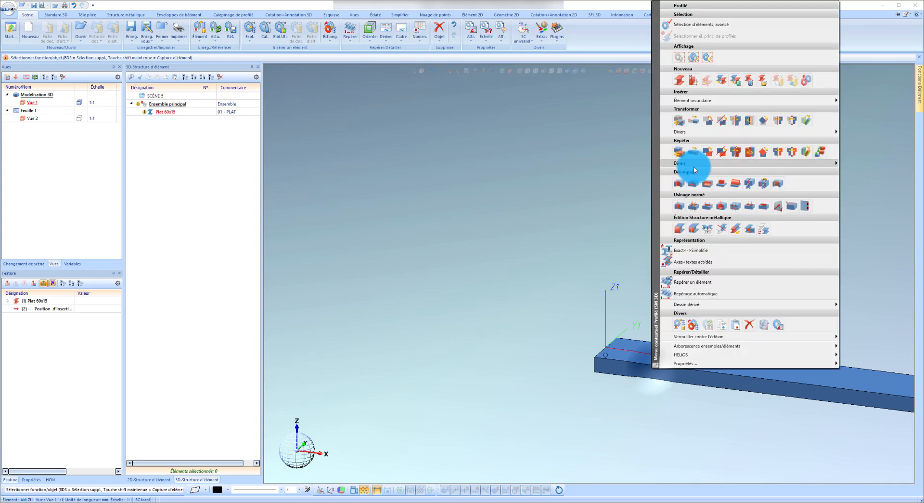
{"action": "left_click", "coordinate": [696, 151]}
{"action": "left_click", "coordinate": [733, 239]}
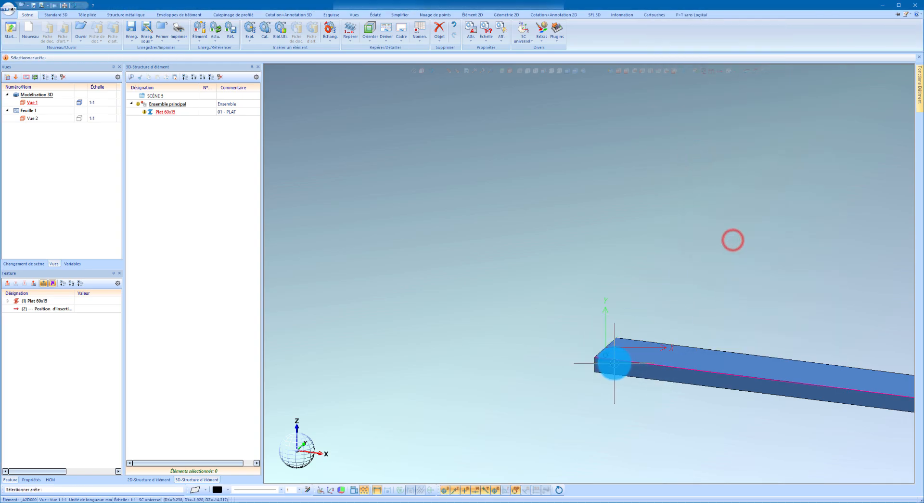
{"action": "left_click", "coordinate": [611, 360]}
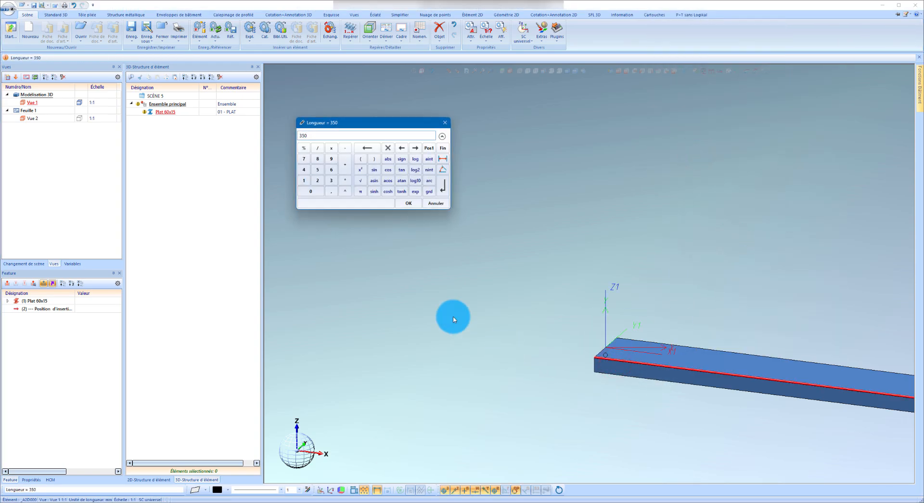
{"action": "type", "text": "+1"}
{"action": "key", "text": "Return"}
{"action": "scroll", "coordinate": [427, 306], "scroll_direction": "down", "scroll_amount": 4}
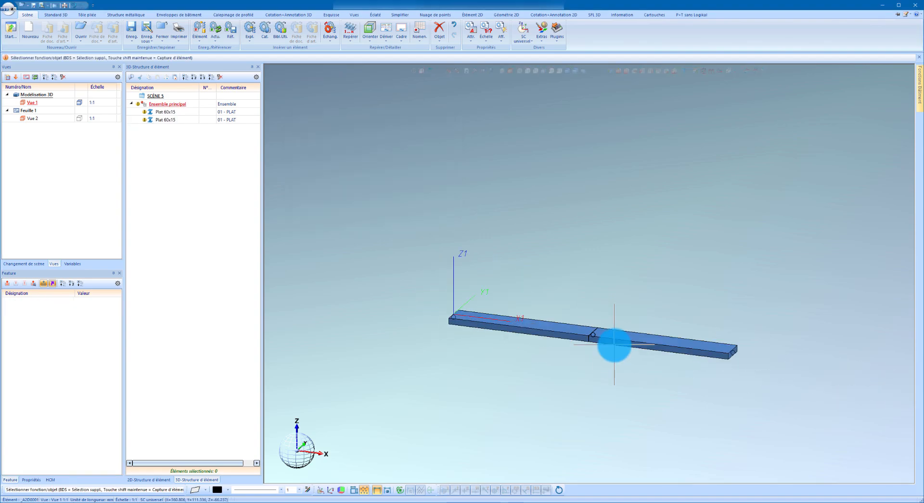
Run the insertion macro MACRO_MIFER.FMV.INSERT.MAC from the Szenen\Nouveau dossier folder.
{"action": "scroll", "coordinate": [602, 344], "scroll_direction": "up", "scroll_amount": 5}
{"action": "scroll", "coordinate": [529, 323], "scroll_direction": "up", "scroll_amount": 2}
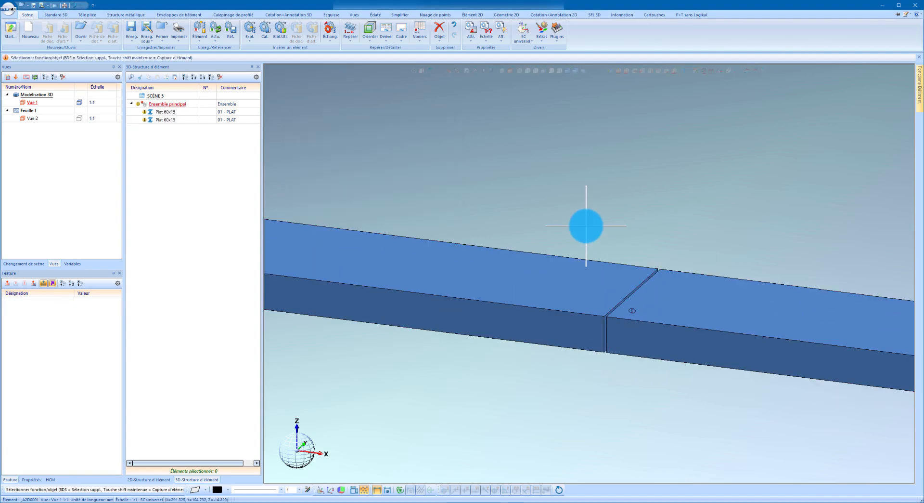
{"action": "key", "text": "m"}
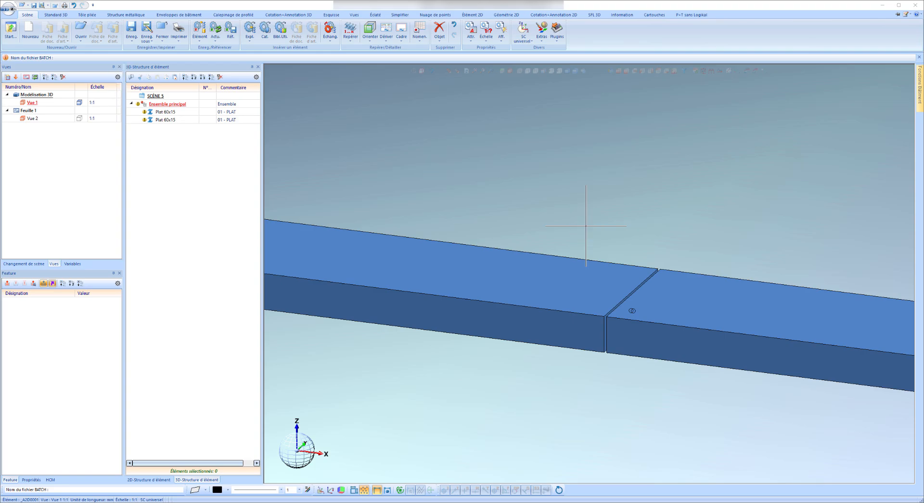
{"action": "left_click_drag", "start_coordinate": [203, 81], "coordinate": [443, 108]}
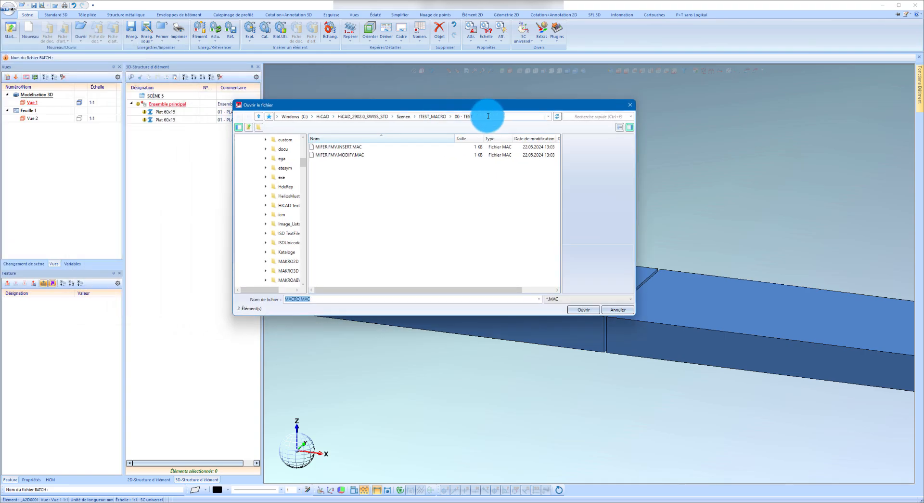
{"action": "left_click", "coordinate": [431, 117]}
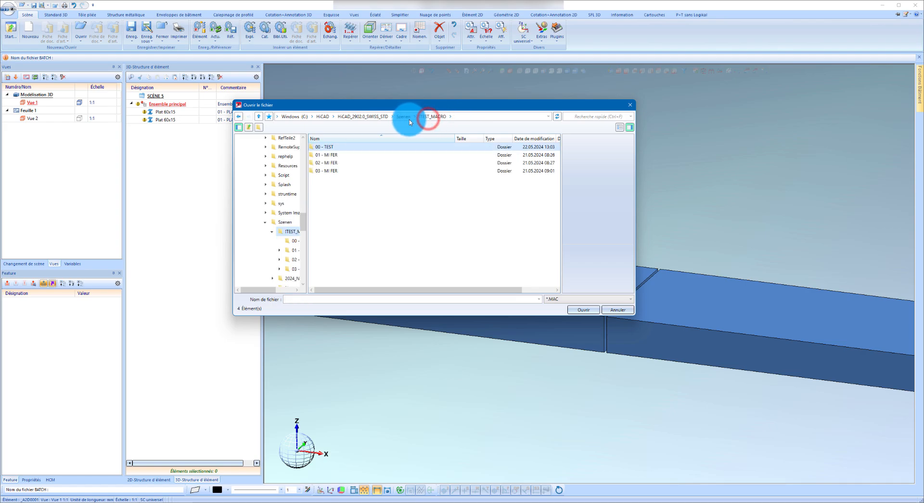
{"action": "left_click", "coordinate": [404, 117]}
{"action": "left_click", "coordinate": [340, 163]}
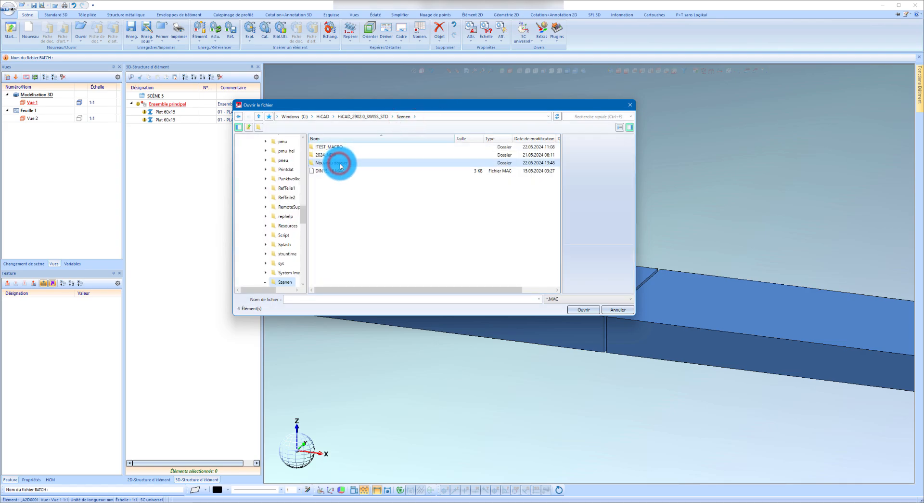
{"action": "double_click", "coordinate": [339, 164]}
{"action": "left_click", "coordinate": [359, 149]}
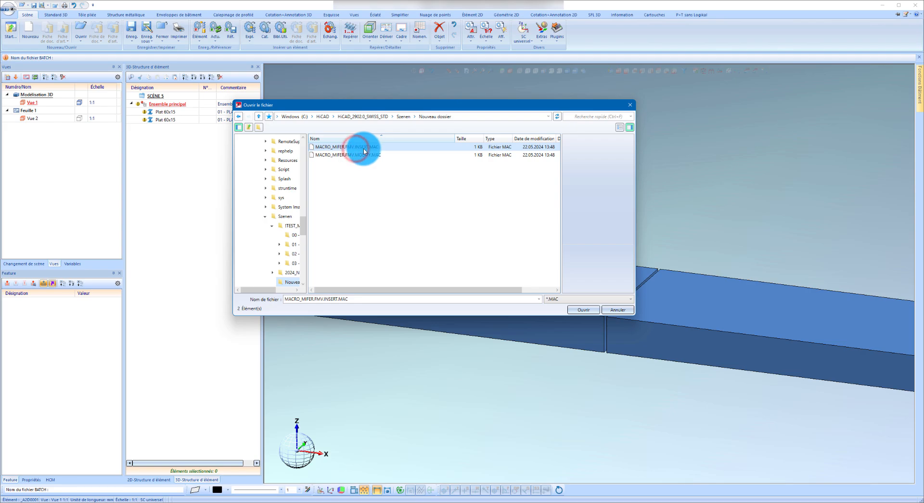
{"action": "double_click", "coordinate": [364, 151]}
Set the macro variables Epaisseur to 15 and Largeur to 60 and accept them.
{"action": "left_click", "coordinate": [309, 126]}
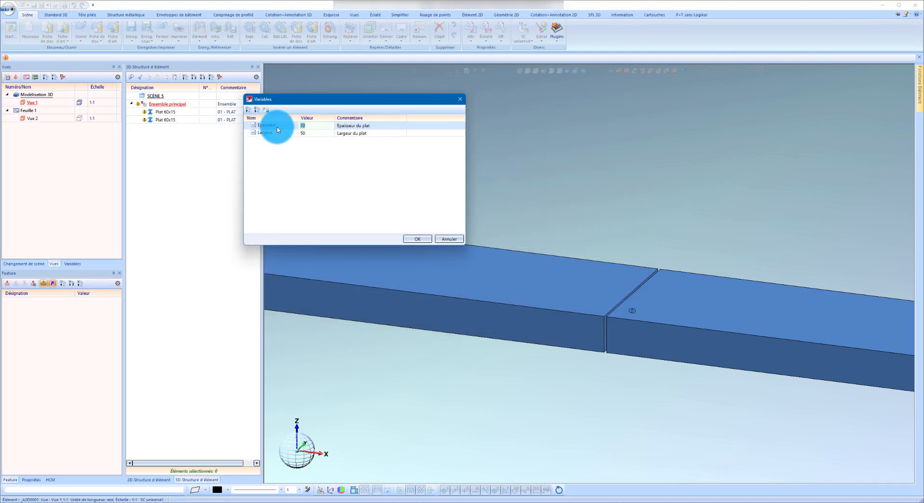
{"action": "left_click", "coordinate": [318, 132]}
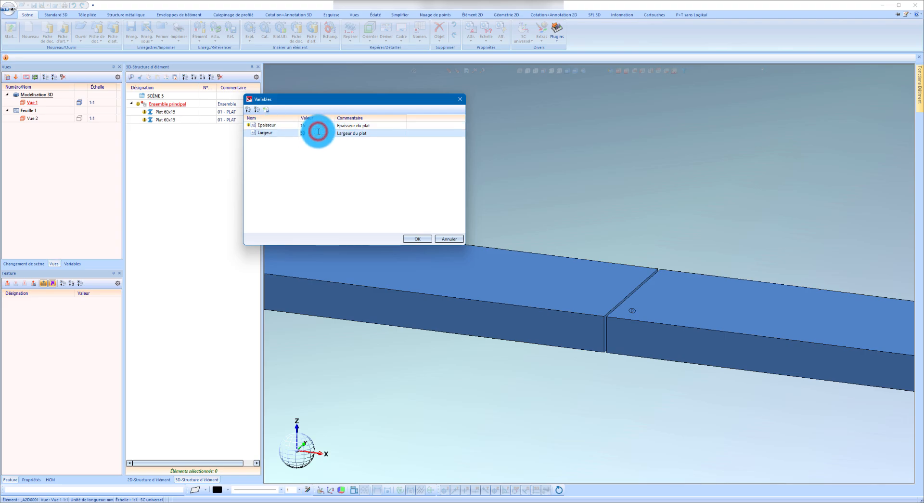
{"action": "left_click", "coordinate": [405, 233]}
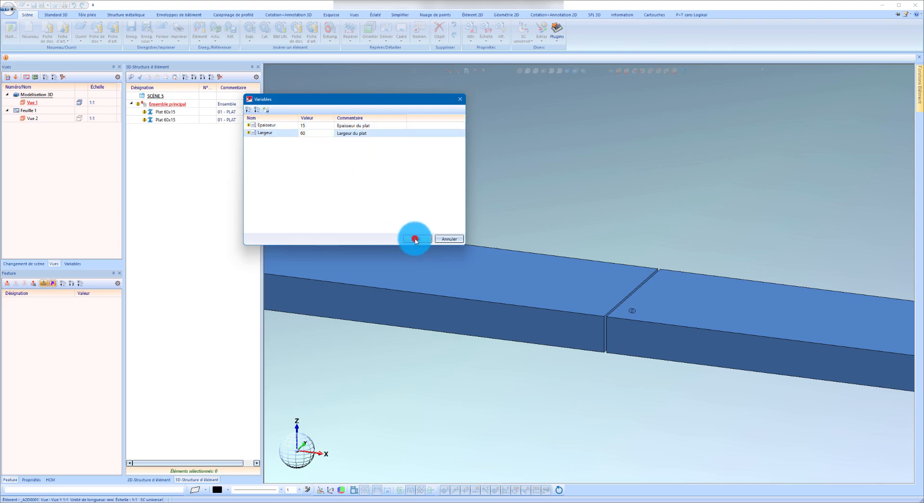
{"action": "left_click", "coordinate": [415, 239]}
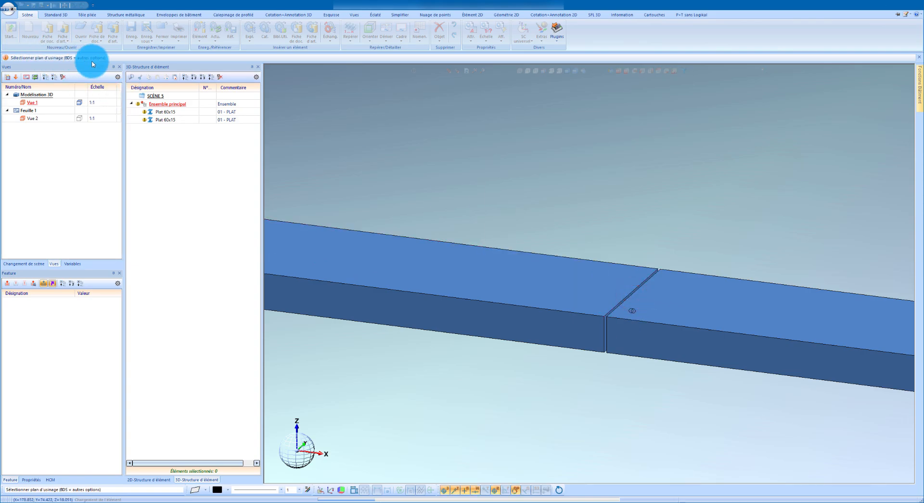
Choose the machining plane at the gap between the two 350 mm flats and select both flats for the tongue joint.
{"action": "scroll", "coordinate": [625, 312], "scroll_direction": "up", "scroll_amount": 3}
{"action": "left_click", "coordinate": [620, 307]}
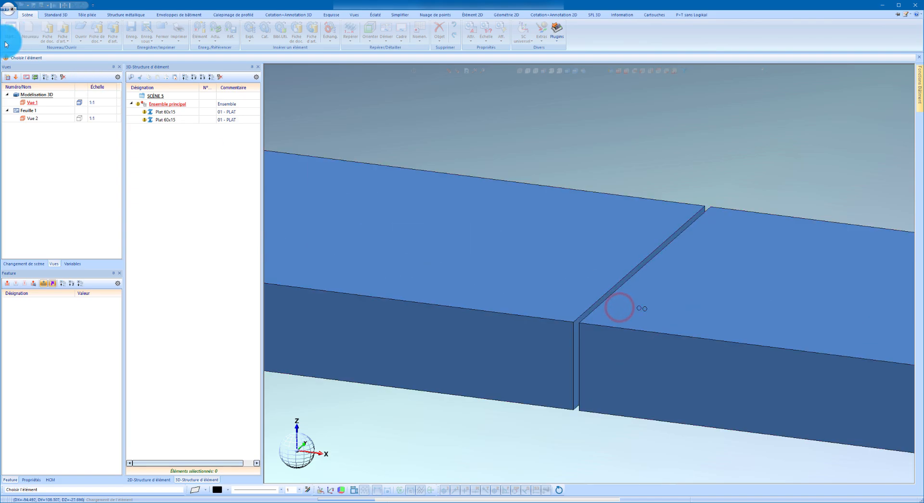
{"action": "scroll", "coordinate": [520, 231], "scroll_direction": "down", "scroll_amount": 2}
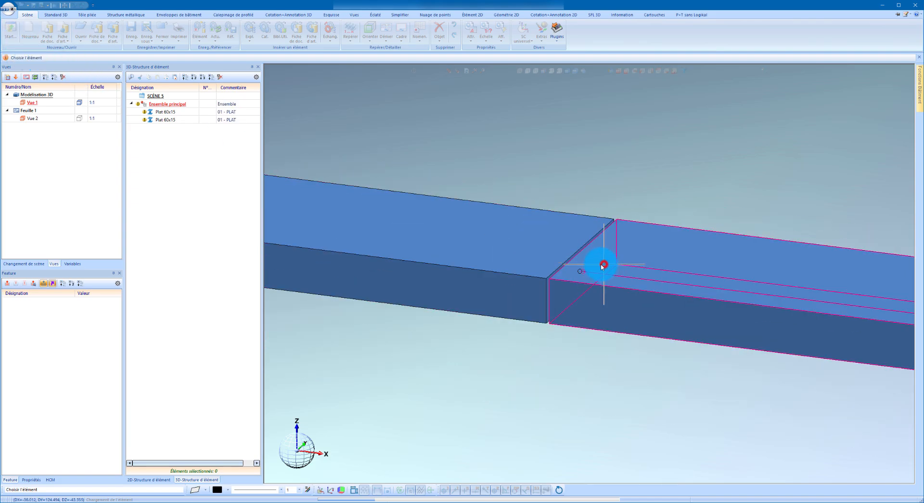
{"action": "left_click", "coordinate": [527, 256]}
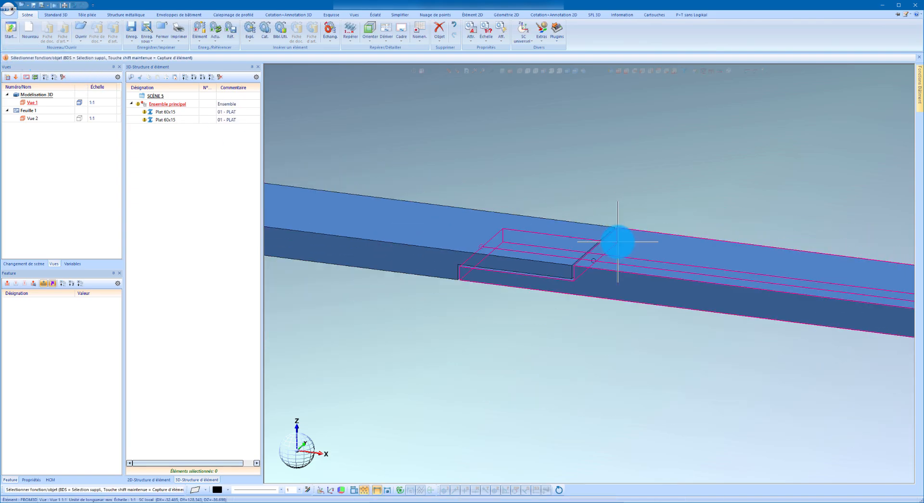
Start a new Plat 60x15 profile with a corner insertion point, directed along the upper end edge of the second flat.
{"action": "mouse_move", "coordinate": [526, 240]}
{"action": "middle_mouse_down"}
{"action": "mouse_move", "coordinate": [516, 202]}
{"action": "mouse_move", "coordinate": [506, 236]}
{"action": "mouse_move", "coordinate": [513, 236]}
{"action": "middle_mouse_up"}
{"action": "scroll", "coordinate": [514, 236], "scroll_direction": "down", "scroll_amount": 3}
{"action": "scroll", "coordinate": [689, 284], "scroll_direction": "up", "scroll_amount": 3}
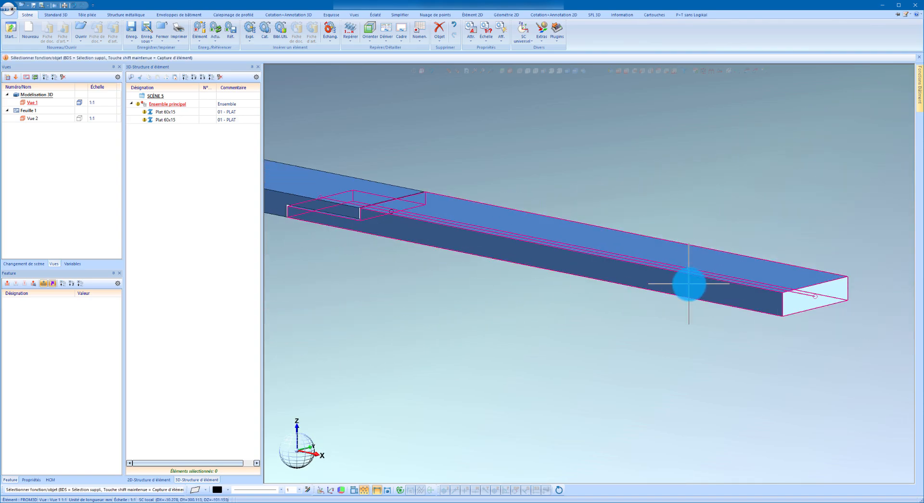
{"action": "middle_click_drag", "start_coordinate": [689, 284], "coordinate": [630, 269]}
{"action": "scroll", "coordinate": [629, 269], "scroll_direction": "down", "scroll_amount": 3}
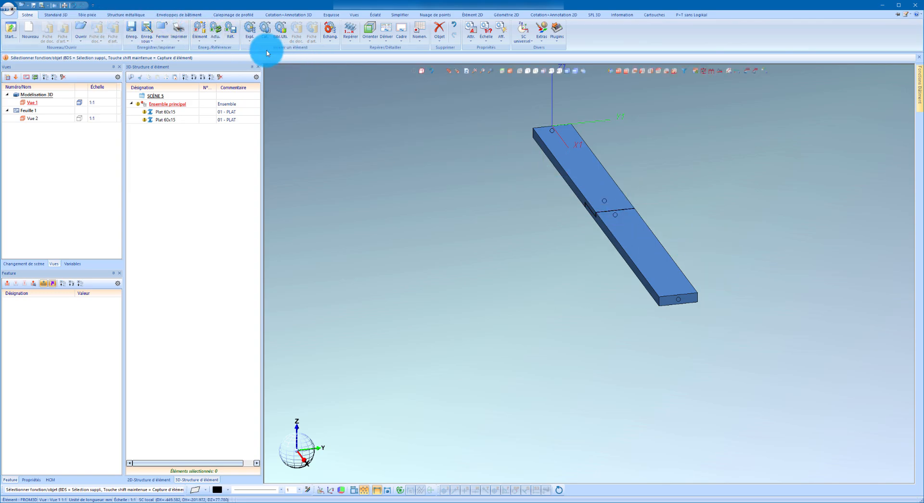
{"action": "right_click", "coordinate": [430, 187]}
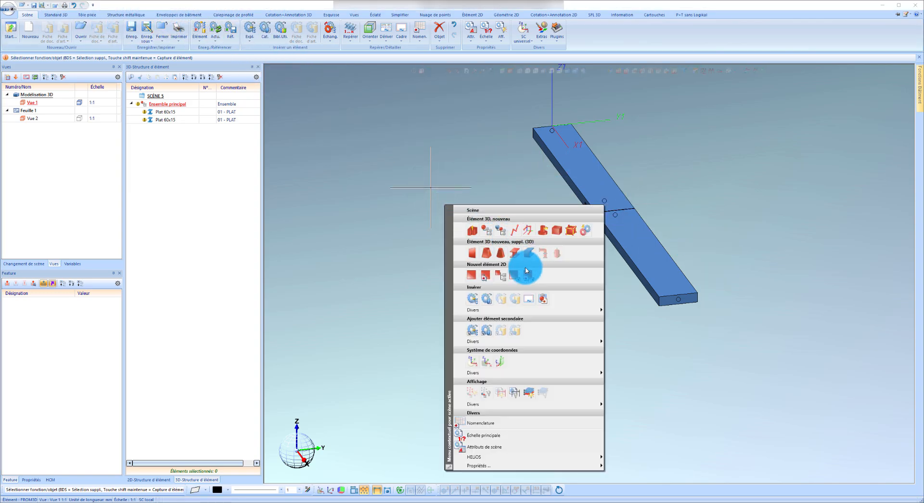
{"action": "left_click", "coordinate": [516, 253]}
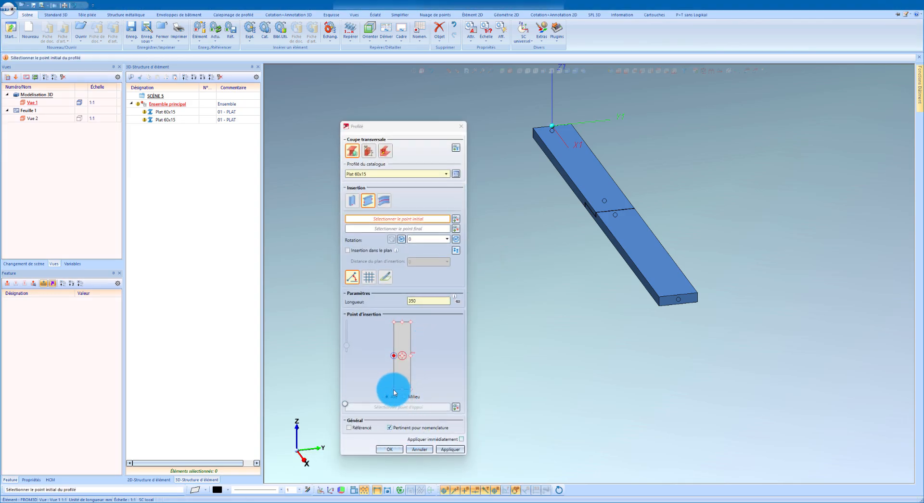
{"action": "left_click", "coordinate": [394, 321]}
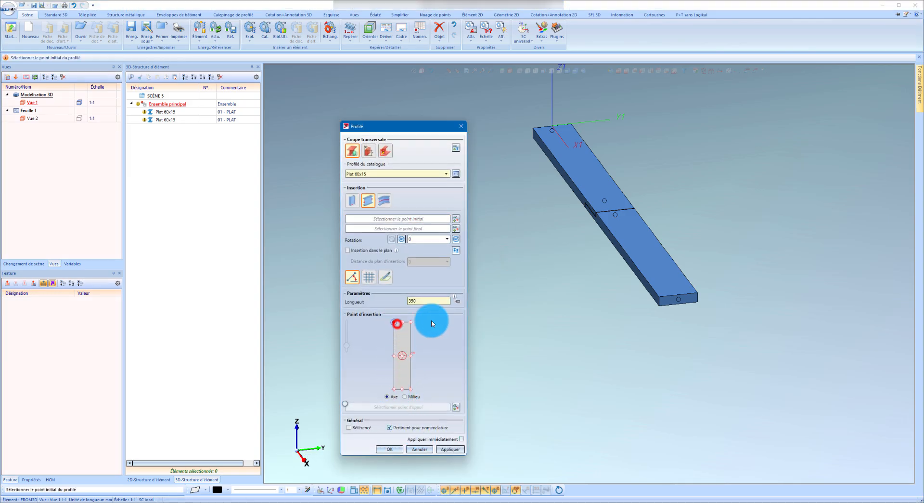
{"action": "left_click", "coordinate": [686, 298]}
{"action": "left_click", "coordinate": [697, 293]}
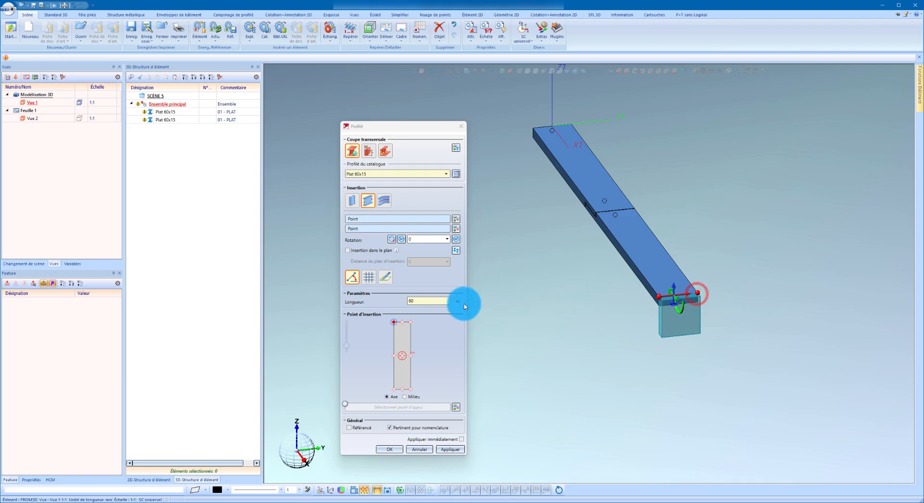
Set the new flat's length to 260 mm and its rotation to 90°, and create it.
{"action": "left_click", "coordinate": [458, 300]}
{"action": "type", "text": "2"}
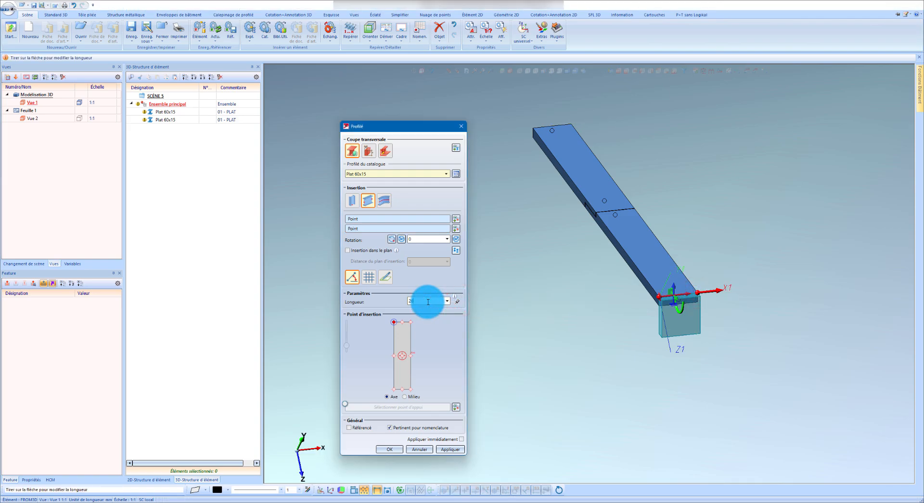
{"action": "type", "text": "60"}
{"action": "left_click", "coordinate": [457, 239]}
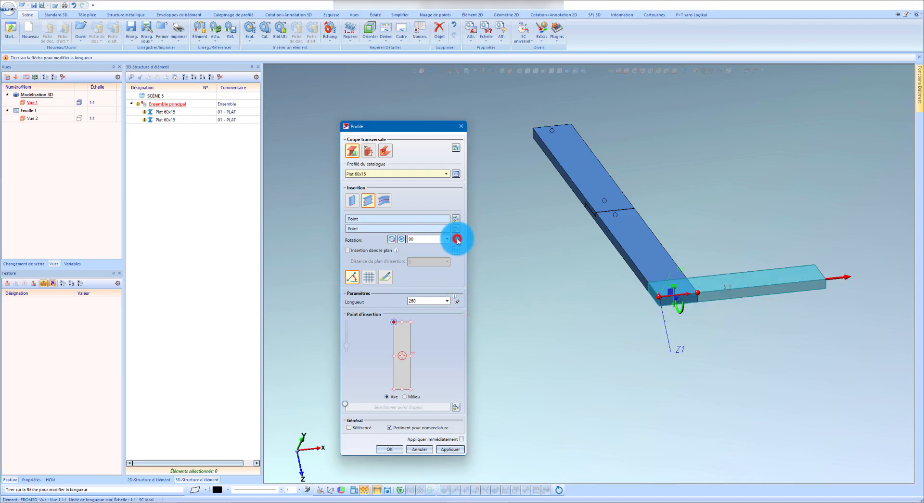
{"action": "left_click", "coordinate": [455, 449]}
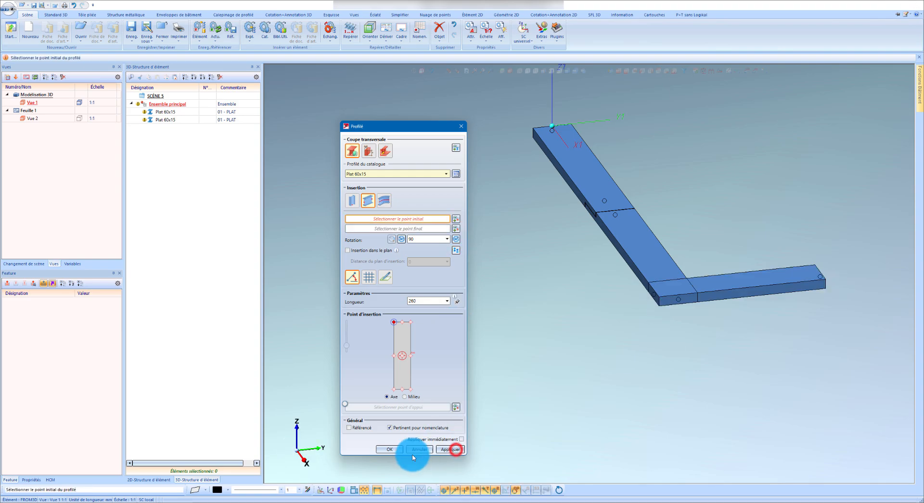
{"action": "left_click", "coordinate": [391, 449]}
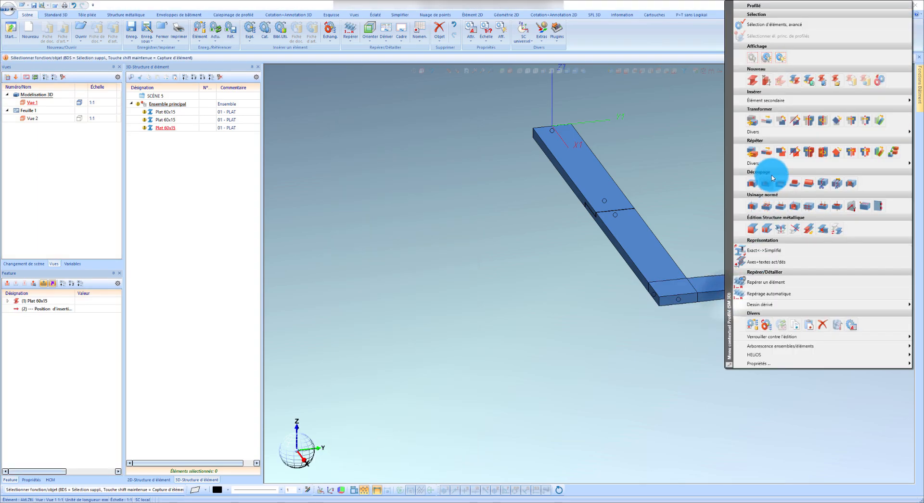
Repeat the new flat along its long upper edge at a distance of 260+1 mm.
{"action": "left_click", "coordinate": [766, 150]}
{"action": "left_click", "coordinate": [795, 248]}
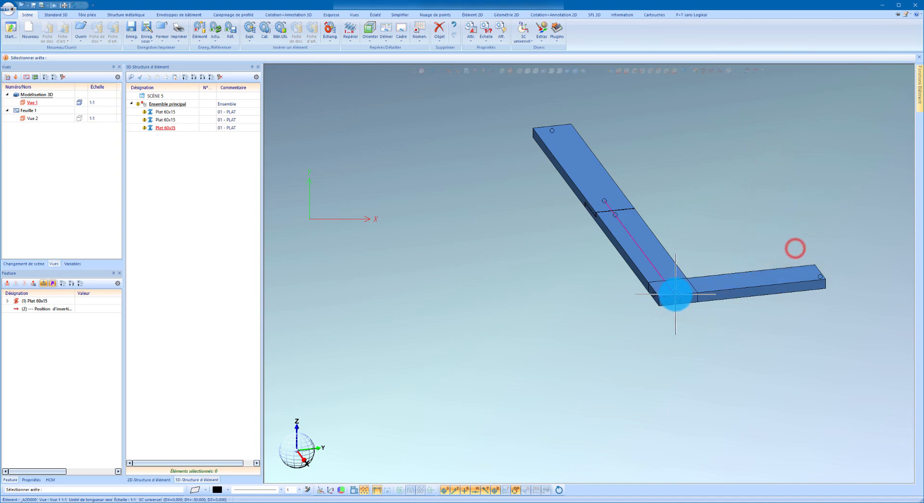
{"action": "left_click", "coordinate": [702, 292]}
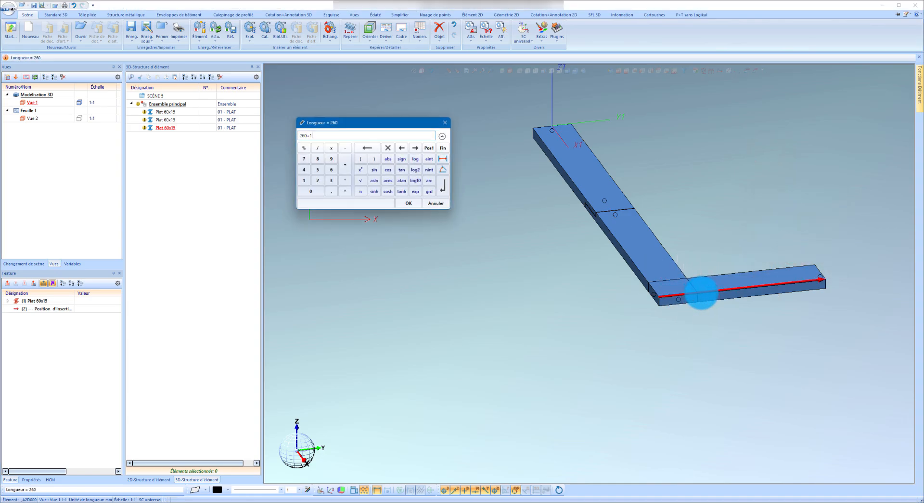
{"action": "key", "text": "Return"}
{"action": "scroll", "coordinate": [701, 292], "scroll_direction": "up", "scroll_amount": 5}
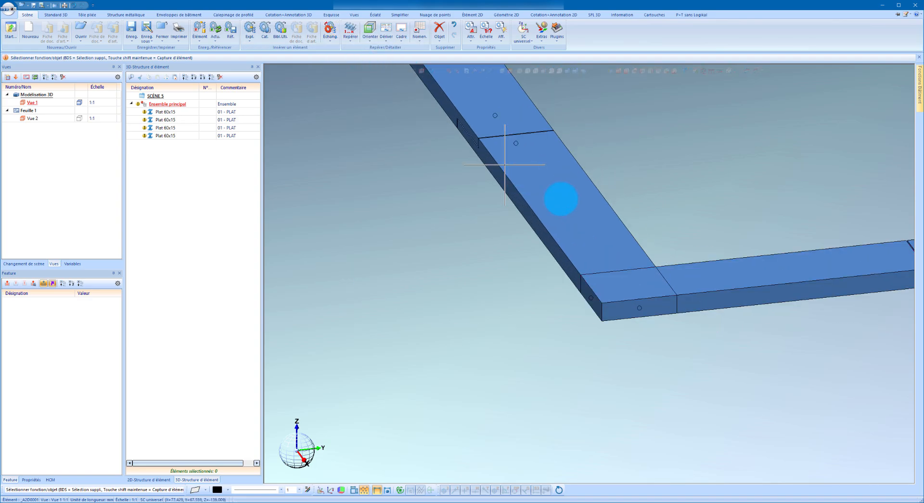
Mitre the two flats that meet at the corner with an Onglet cut.
{"action": "left_click", "coordinate": [702, 278]}
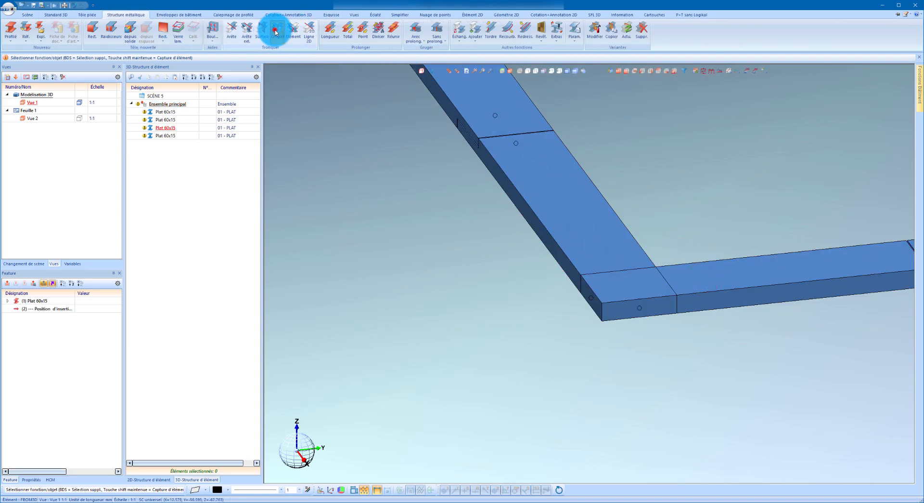
{"action": "left_click", "coordinate": [276, 32]}
{"action": "left_click", "coordinate": [597, 255]}
{"action": "left_click", "coordinate": [682, 277]}
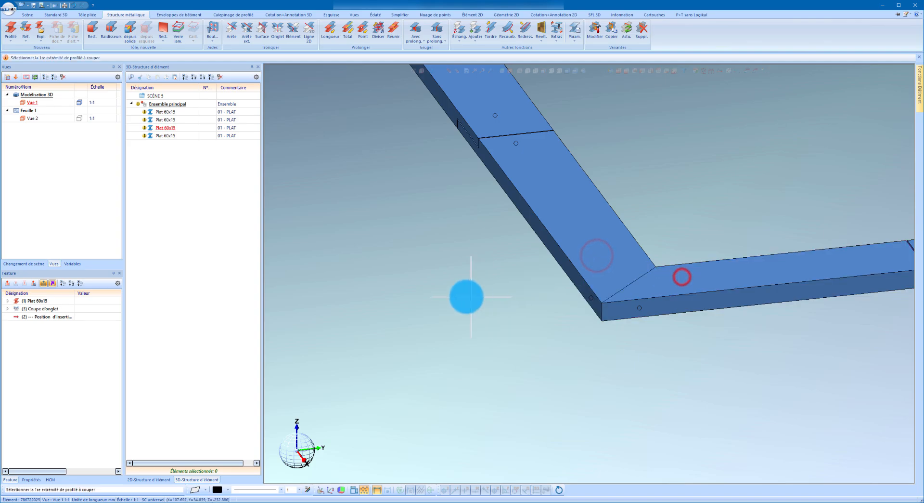
{"action": "scroll", "coordinate": [433, 294], "scroll_direction": "down", "scroll_amount": 4}
{"action": "scroll", "coordinate": [735, 232], "scroll_direction": "up", "scroll_amount": 2}
{"action": "key", "text": "Escape"}
Run the insertion macro again for the second joint with Largeur 60 and Epaisseur 15.
{"action": "scroll", "coordinate": [554, 307], "scroll_direction": "up", "scroll_amount": 2}
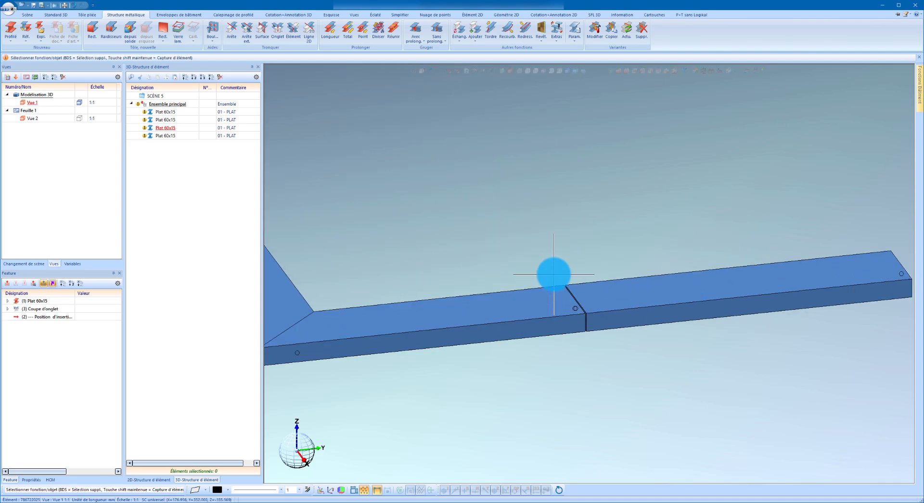
{"action": "double_click", "coordinate": [362, 150]}
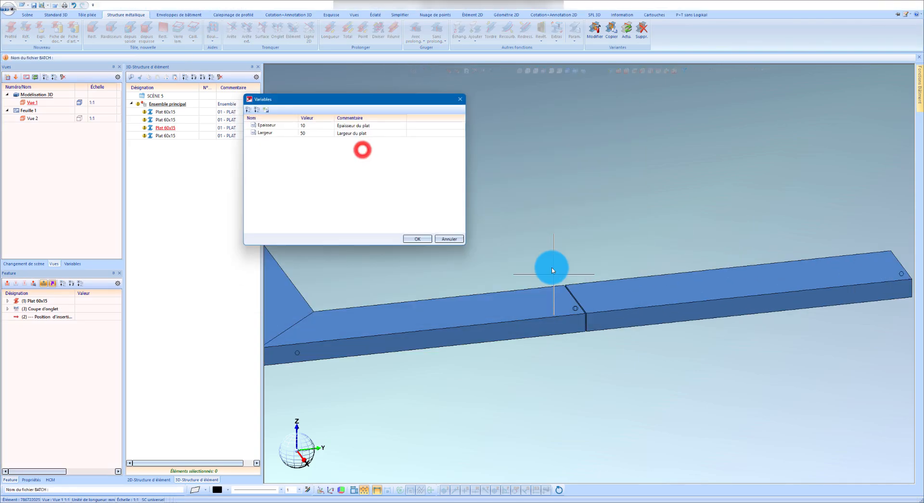
{"action": "left_click", "coordinate": [323, 136]}
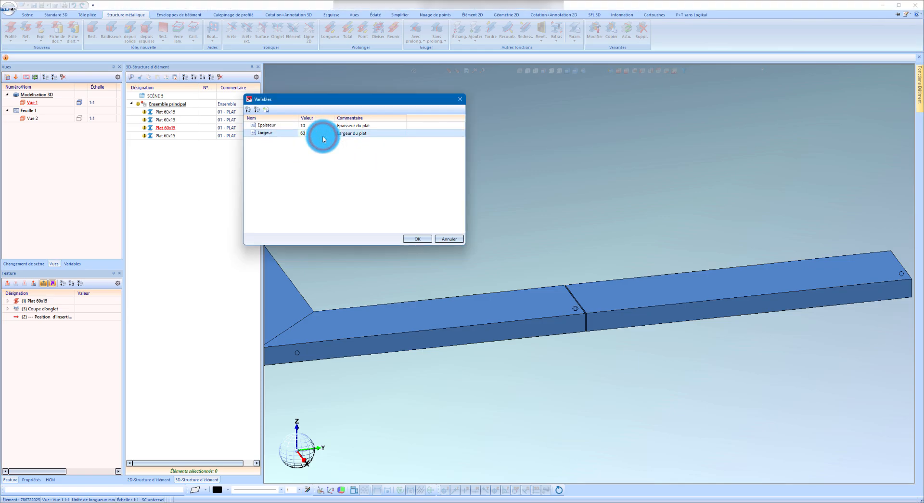
{"action": "left_click", "coordinate": [315, 125]}
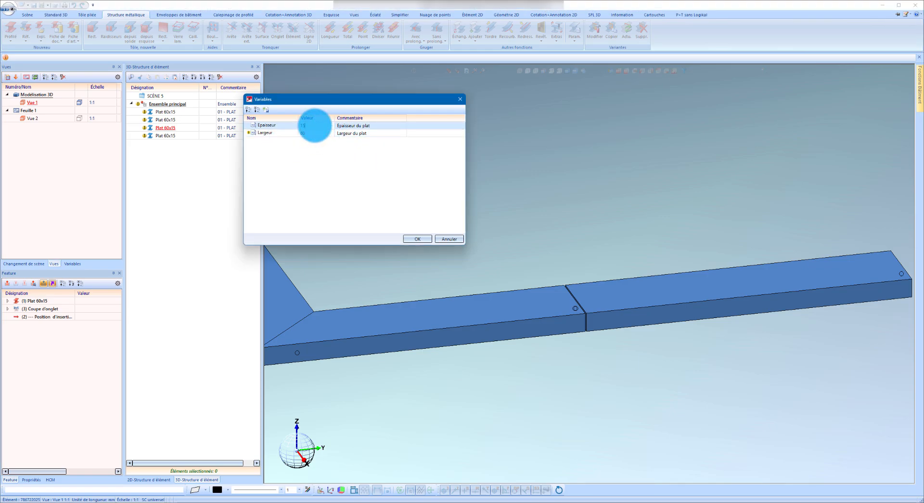
{"action": "left_click", "coordinate": [417, 239]}
Choose the machining plane at the gap between the two 260 mm flats and select both flats for the tongue joint.
{"action": "scroll", "coordinate": [572, 276], "scroll_direction": "up", "scroll_amount": 5}
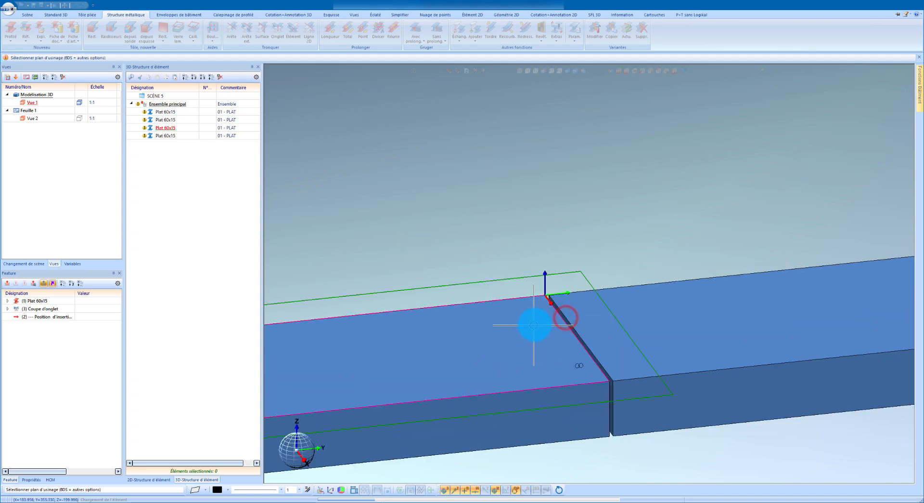
{"action": "left_click", "coordinate": [614, 362]}
{"action": "scroll", "coordinate": [562, 318], "scroll_direction": "down", "scroll_amount": 3}
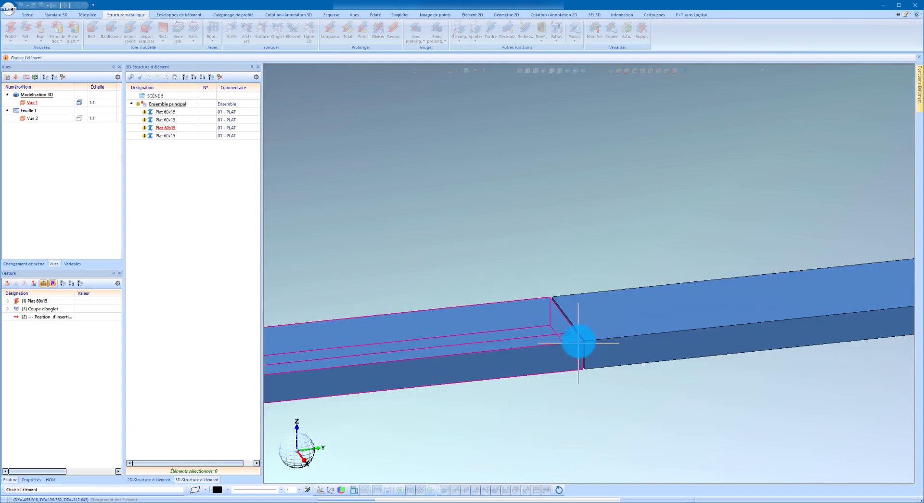
{"action": "scroll", "coordinate": [580, 342], "scroll_direction": "up", "scroll_amount": 2}
{"action": "left_click", "coordinate": [594, 333]}
{"action": "left_click", "coordinate": [547, 340]}
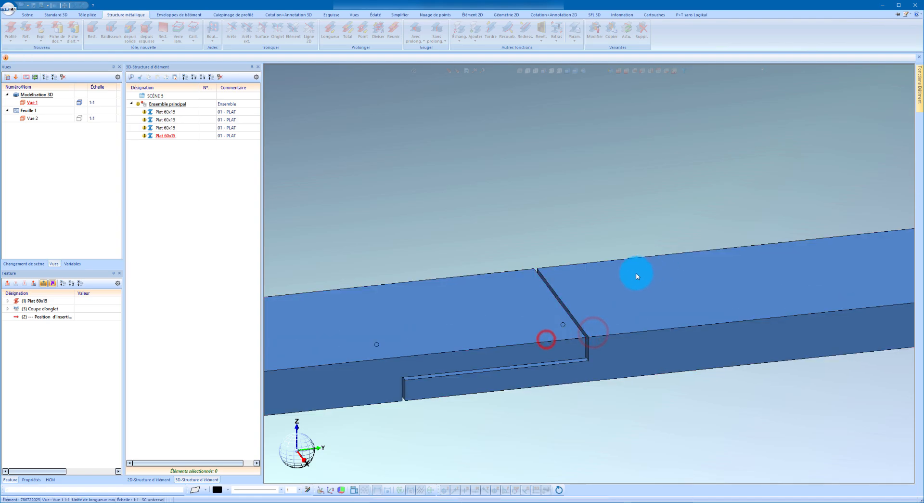
Hide the point markers displayed on the flats.
{"action": "scroll", "coordinate": [508, 296], "scroll_direction": "down", "scroll_amount": 5}
{"action": "left_click", "coordinate": [547, 241]}
{"action": "scroll", "coordinate": [586, 305], "scroll_direction": "up", "scroll_amount": 2}
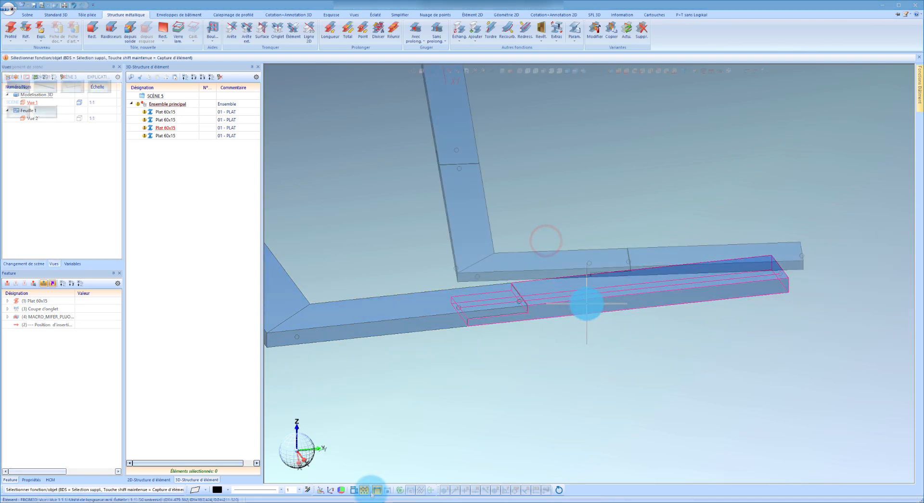
{"action": "right_click", "coordinate": [587, 305]}
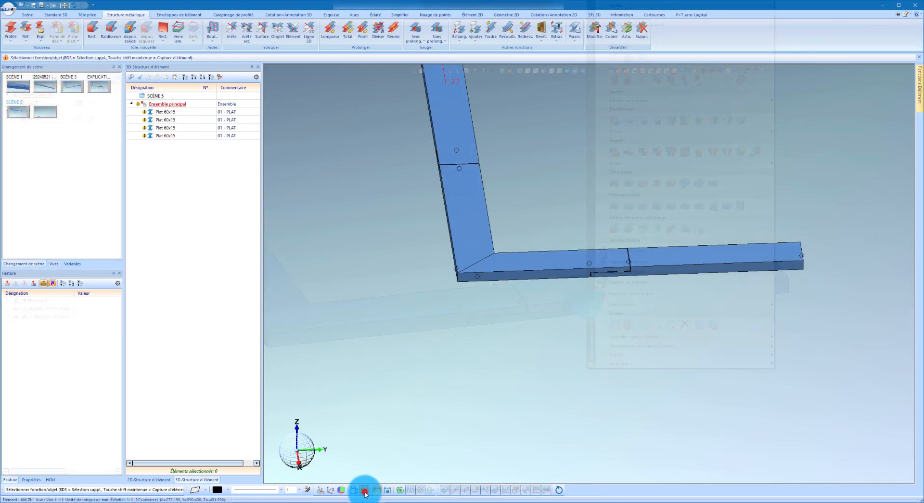
{"action": "left_click", "coordinate": [365, 490]}
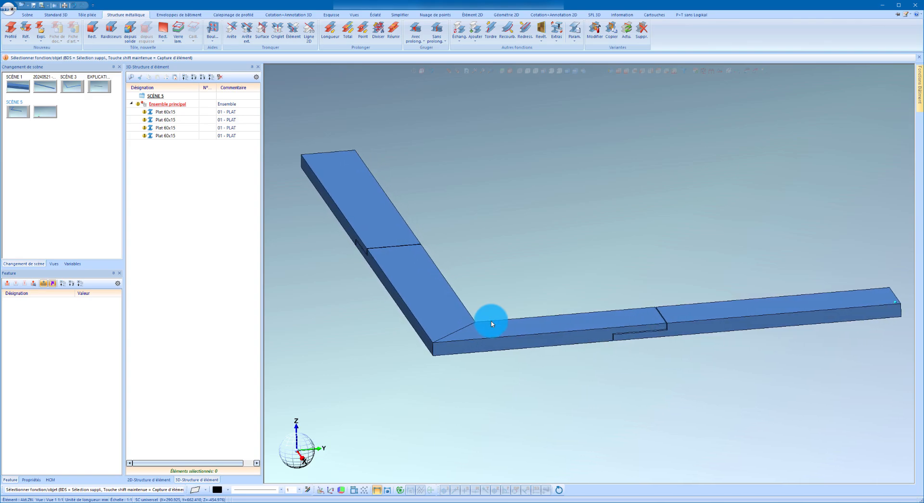
Examine the inserted macro variant and its parameters in the feature list of the last flat.
{"action": "left_click", "coordinate": [680, 333]}
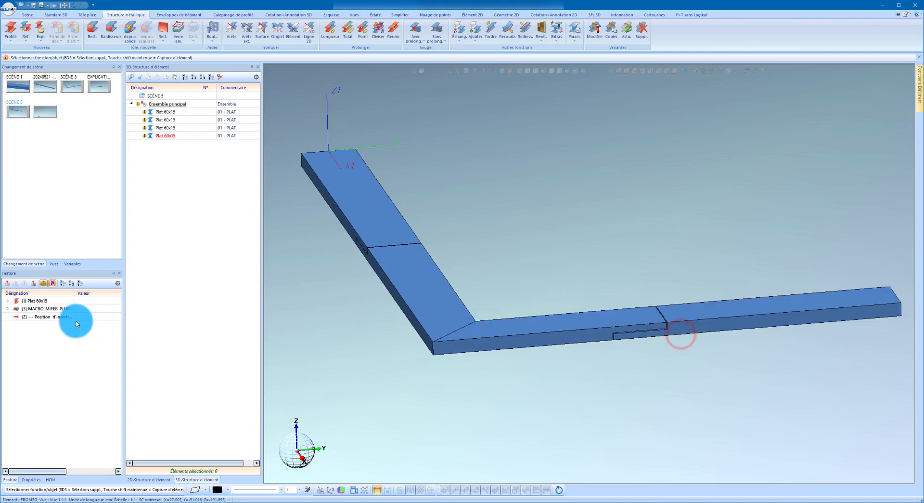
{"action": "left_click", "coordinate": [60, 308]}
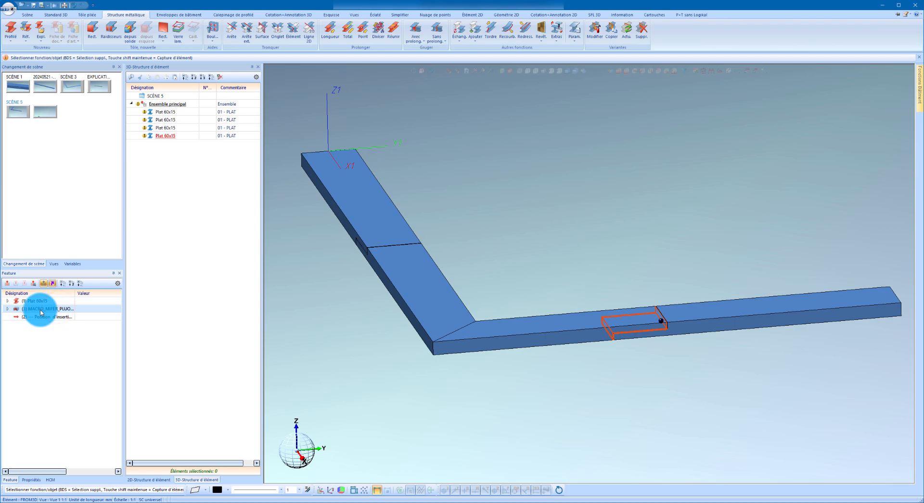
{"action": "right_click", "coordinate": [61, 367]}
{"action": "left_click", "coordinate": [54, 370]}
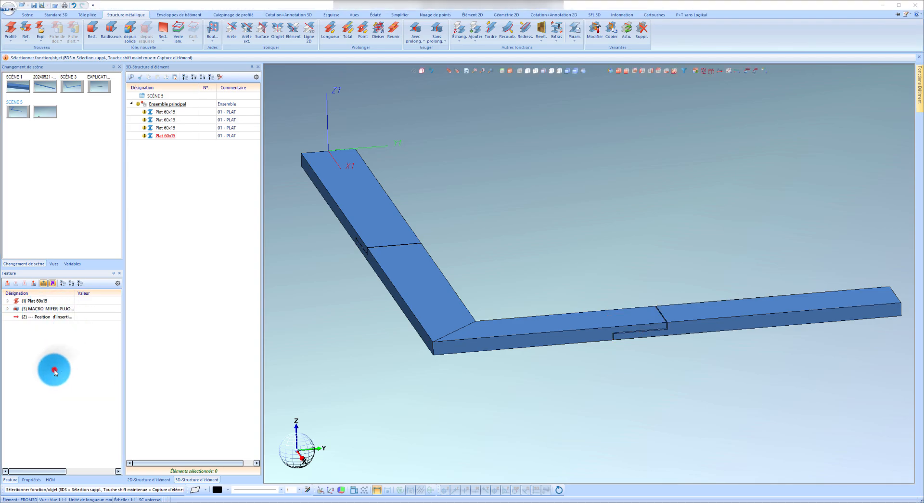
{"action": "left_click", "coordinate": [46, 310]}
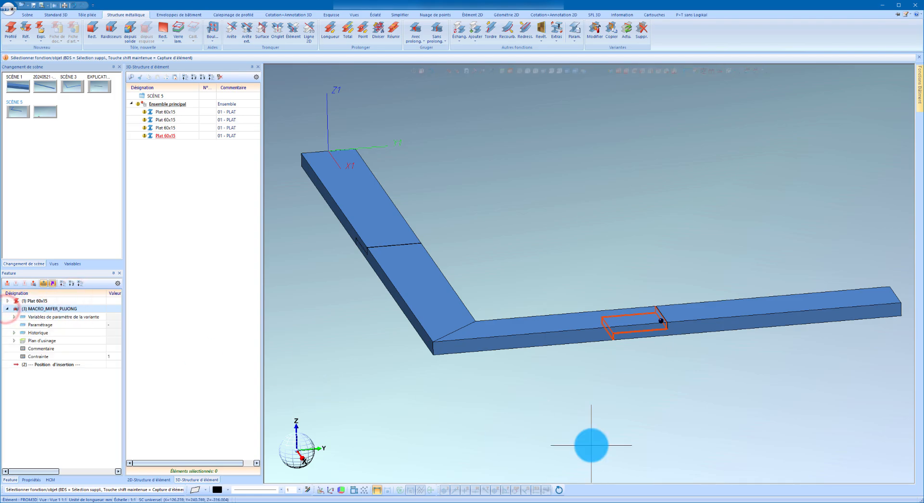
{"action": "left_click", "coordinate": [626, 404]}
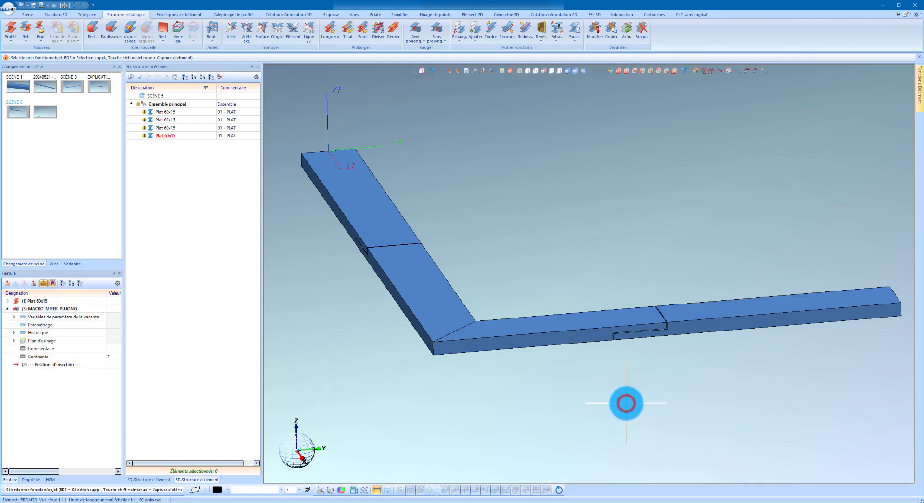